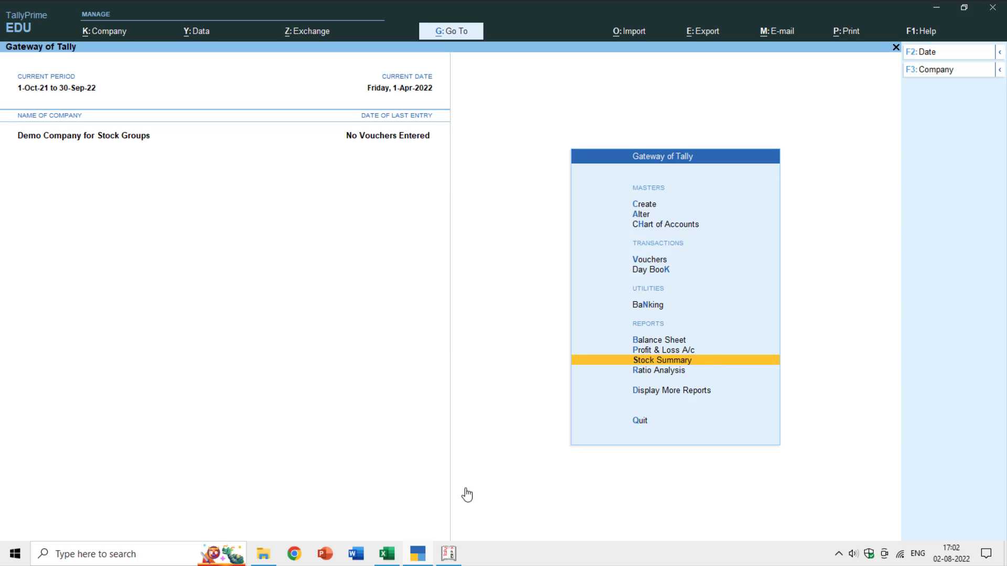
View the Stock Summary of Demo Company for Stock Groups in detailed format and return to the Gateway of Tally
key(Up)
key(Down)
key(Return)
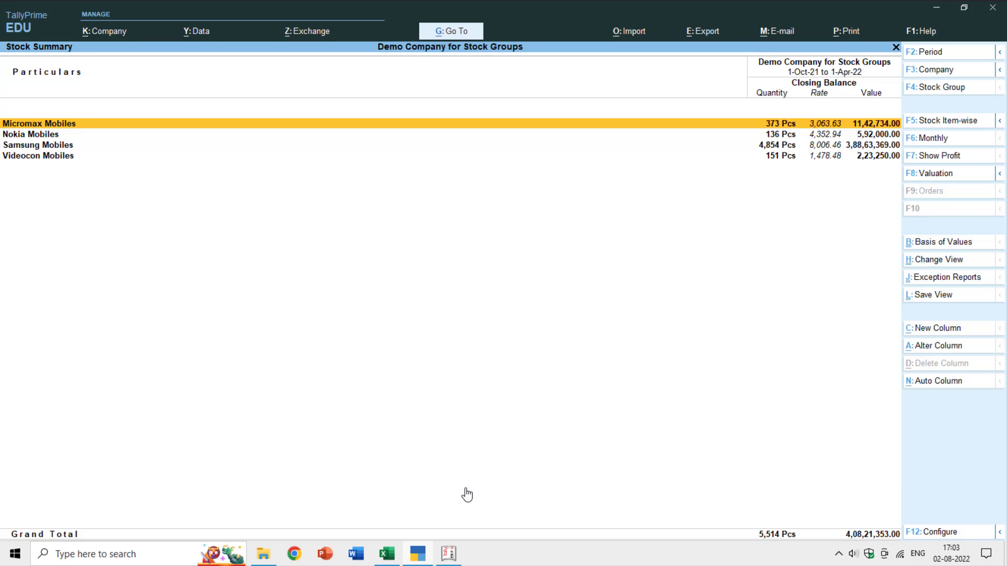
key(Return)
key(Escape)
key(alt+F5)
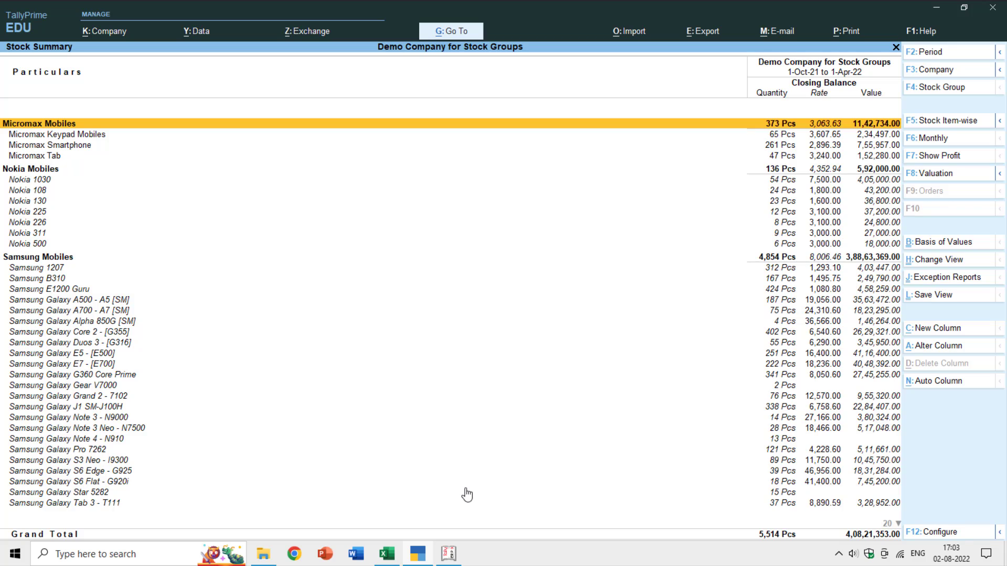
key(Escape)
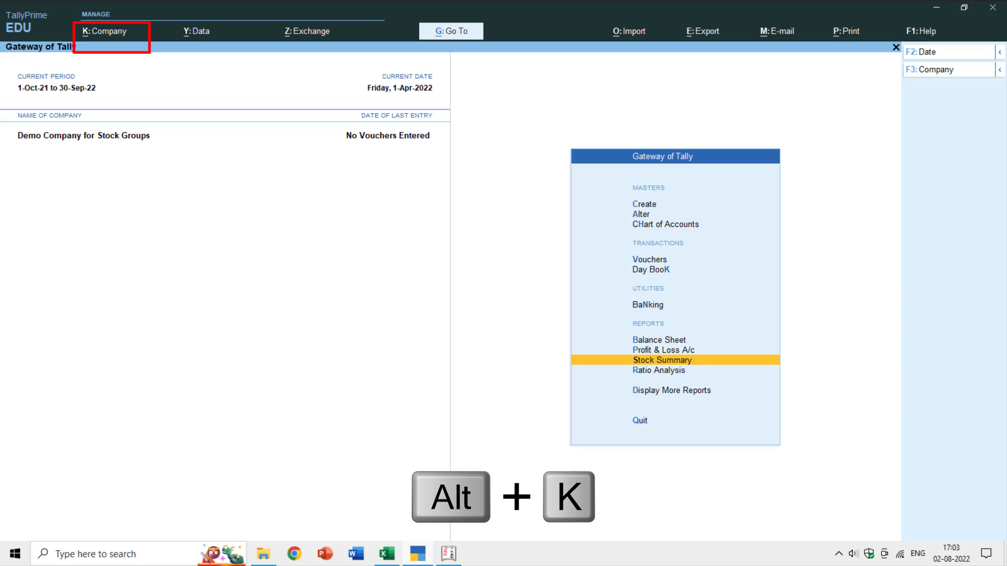
key(alt+k)
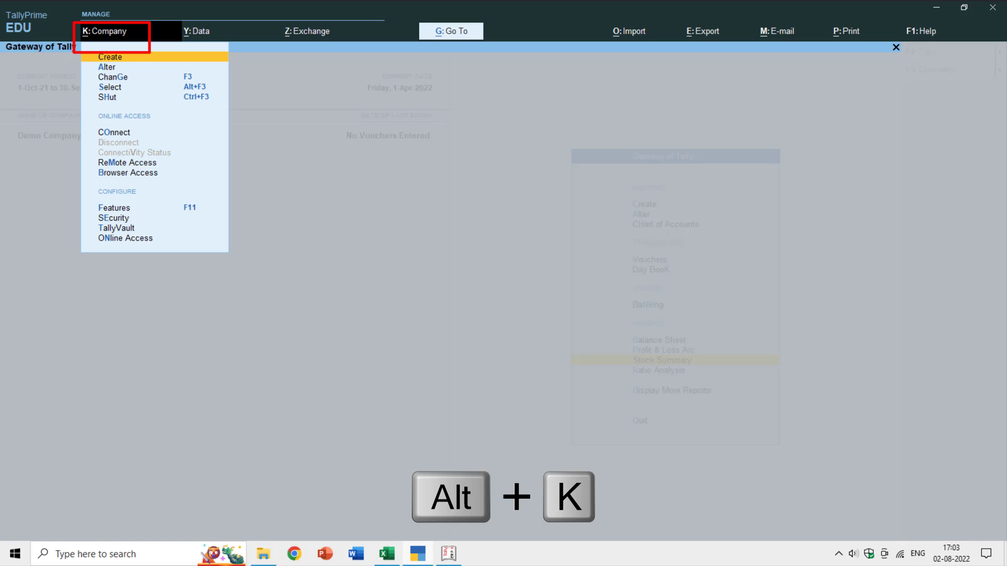
key(Down)
key(Down)
key(Down)
key(Down)
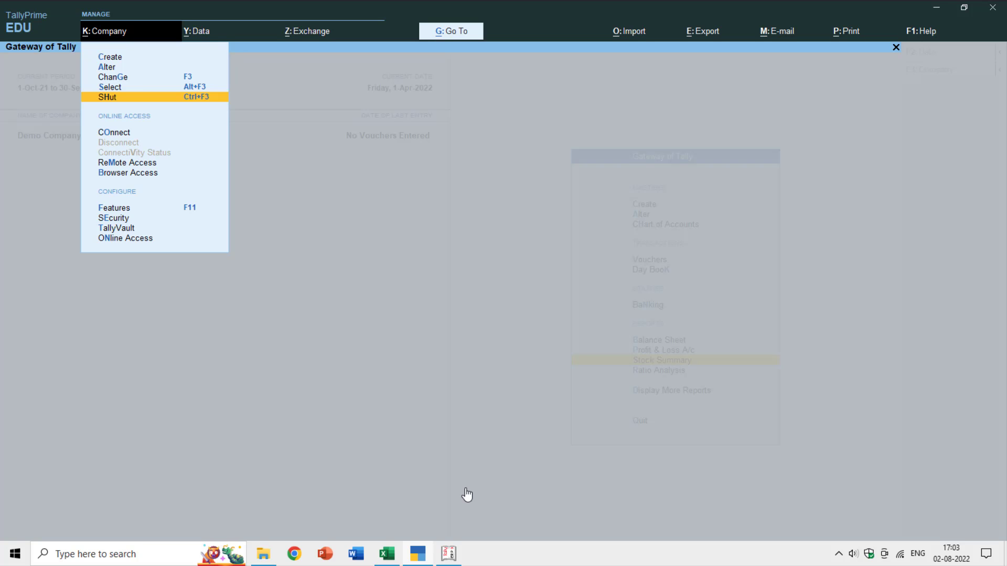
key(Escape)
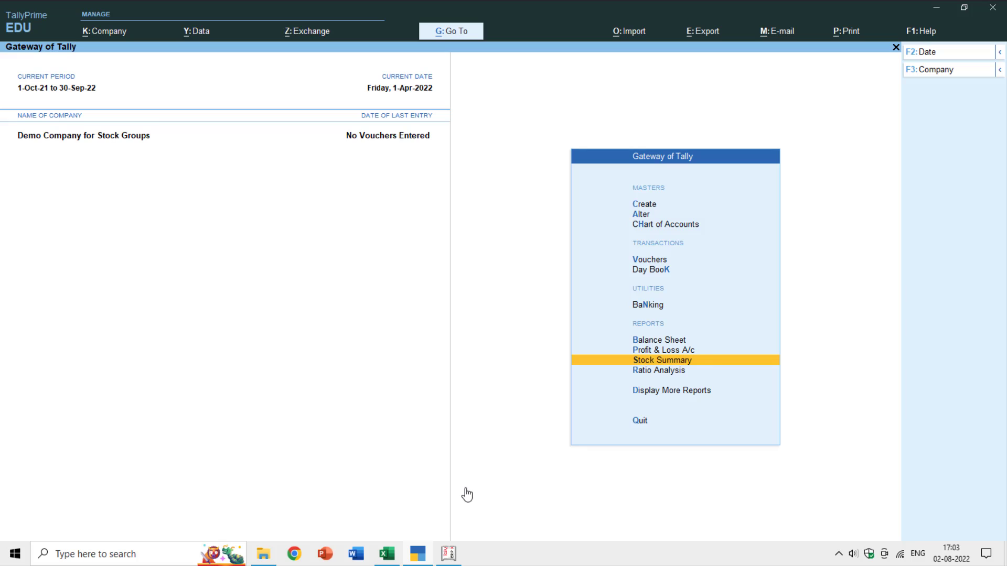
Shut Demo Company for Stock Groups and select Demo Company for Stock Category
key(ctrl+F3)
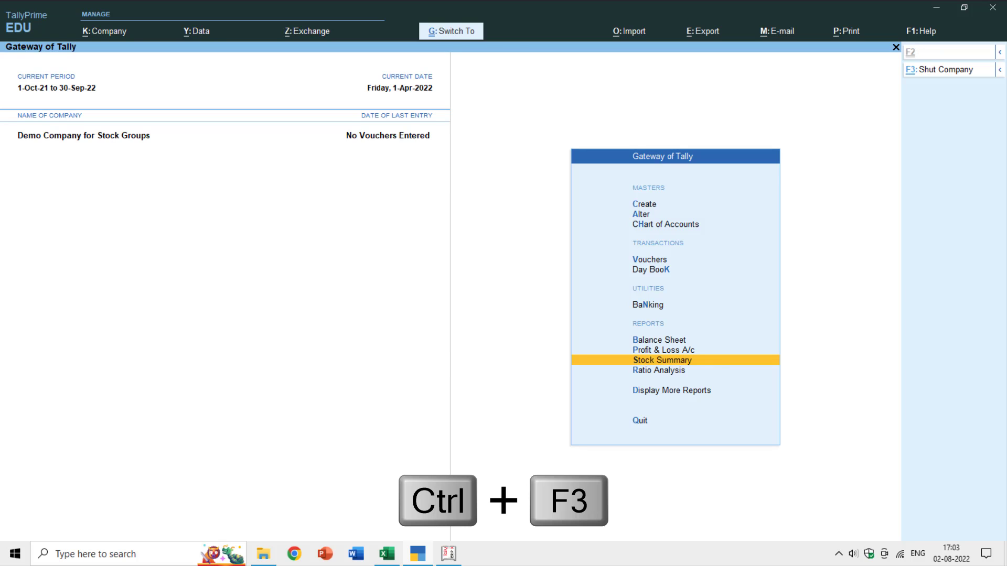
key(ctrl+F3)
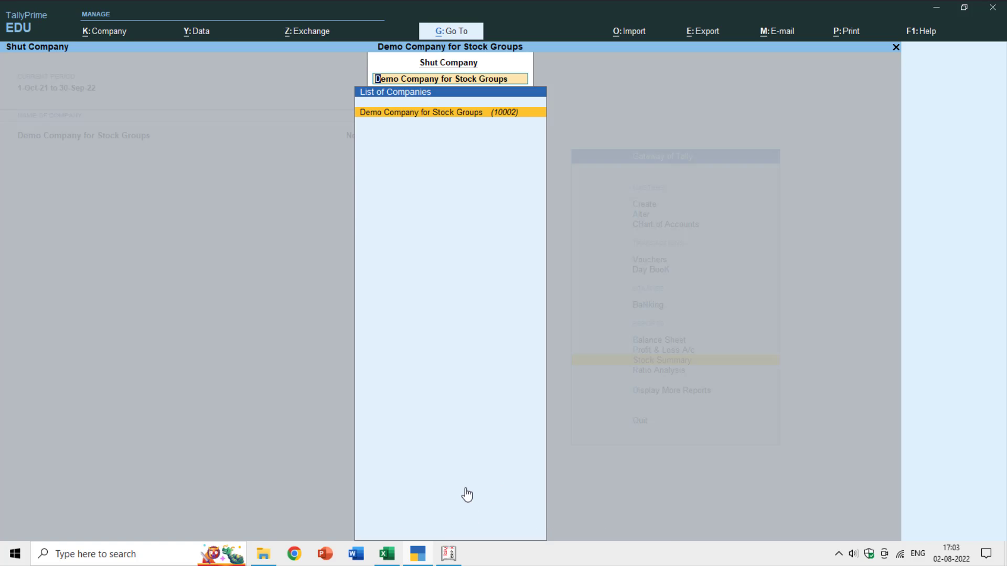
key(Return)
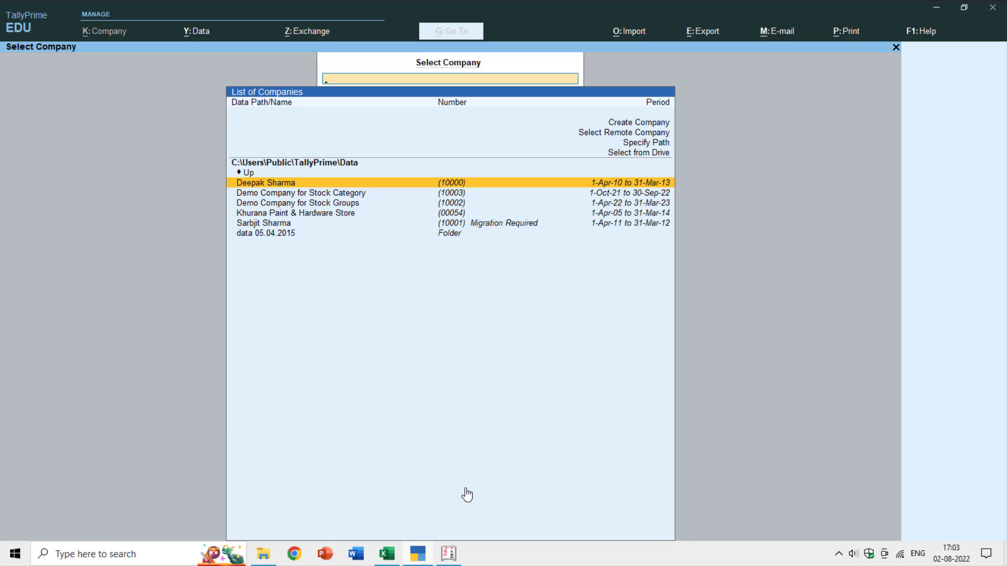
key(Down)
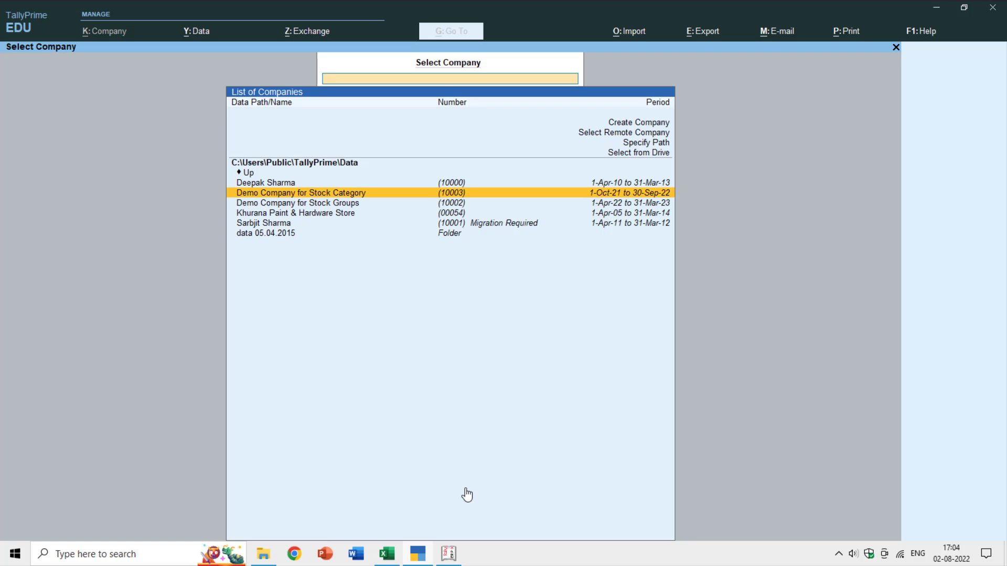
key(Return)
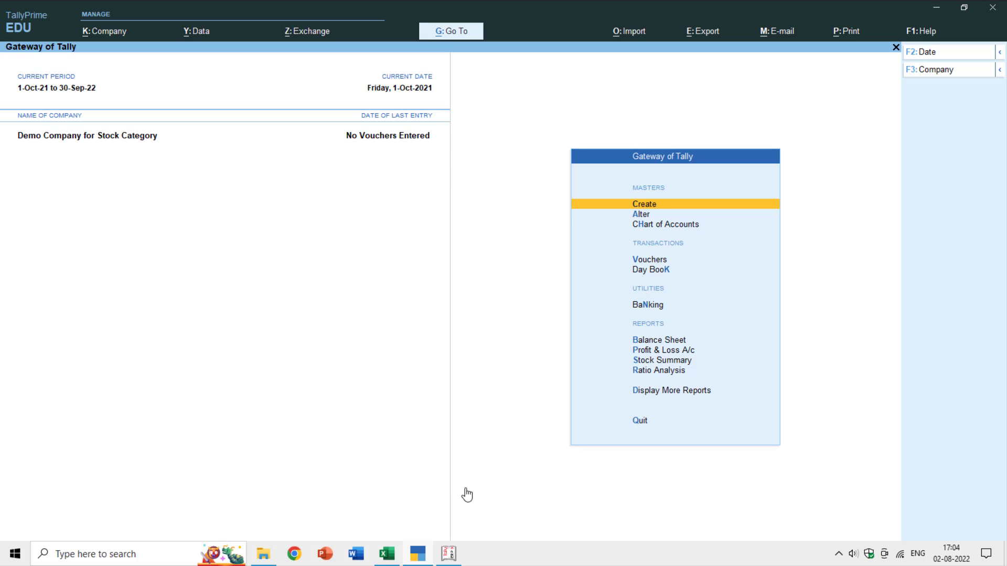
Open the Stock Summary report of Demo Company for Stock Category
key(Down)
key(Down)
key(Down)
key(Down)
key(Down)
key(Down)
key(Down)
key(Down)
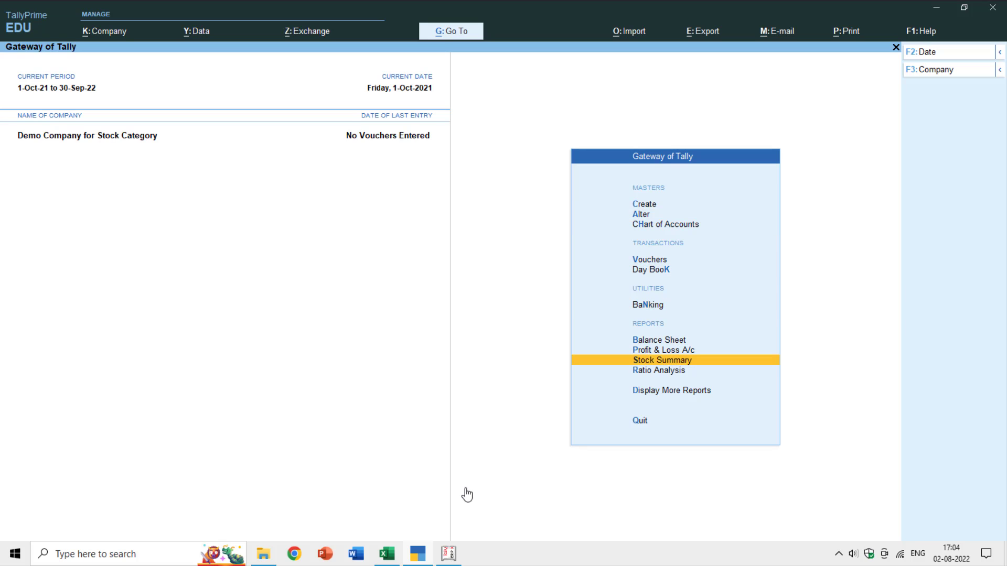
key(Return)
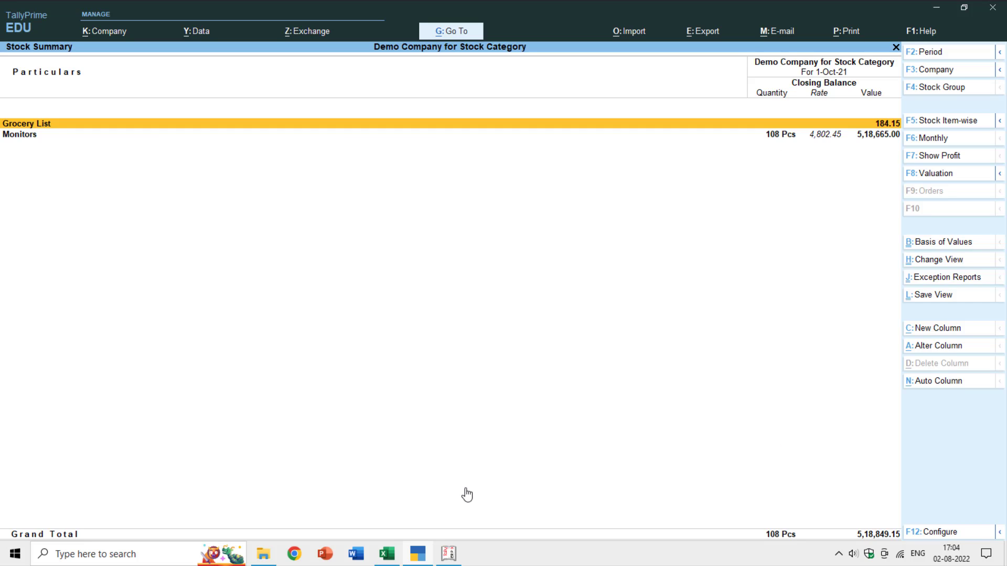
Drill down into the Monitors stock group, view the Dell Monitors items, and return to the Monitors group summary
key(Down)
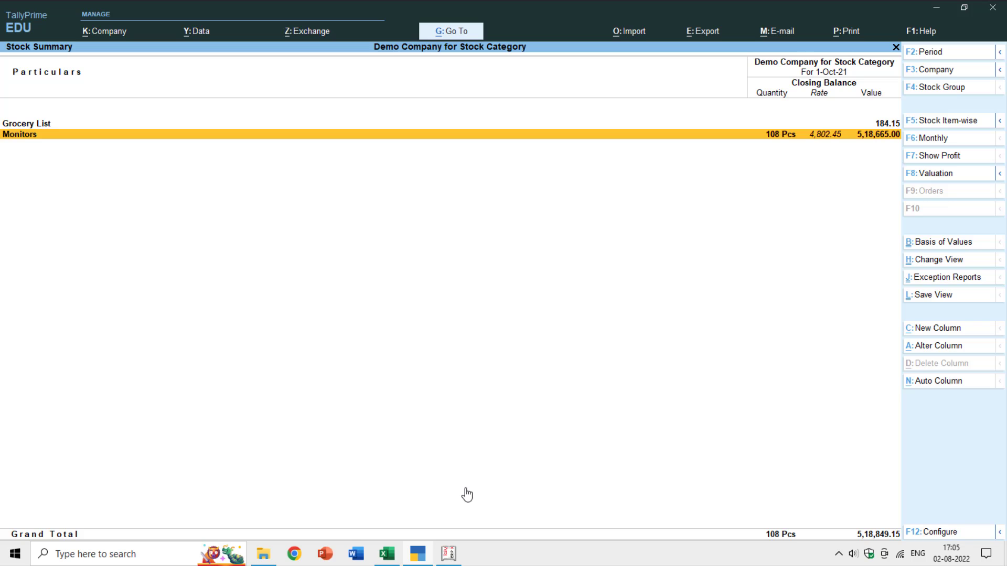
key(Return)
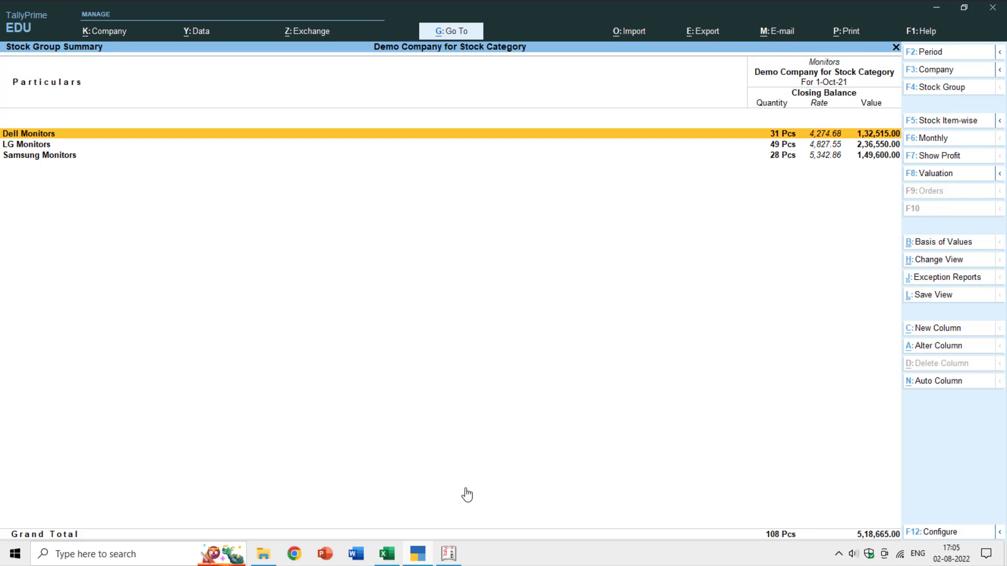
key(Down)
key(Down)
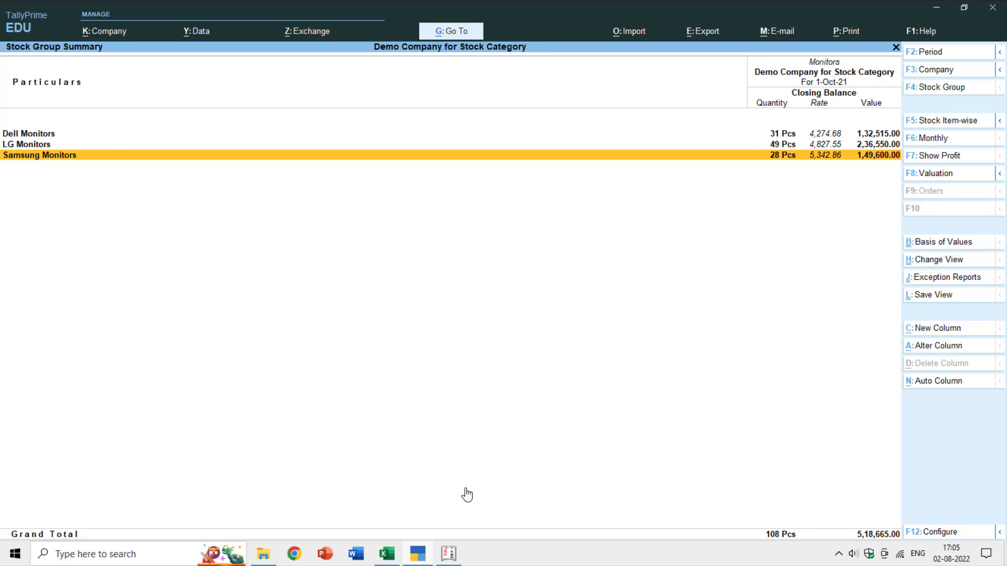
key(Up)
key(Up)
key(Return)
key(Escape)
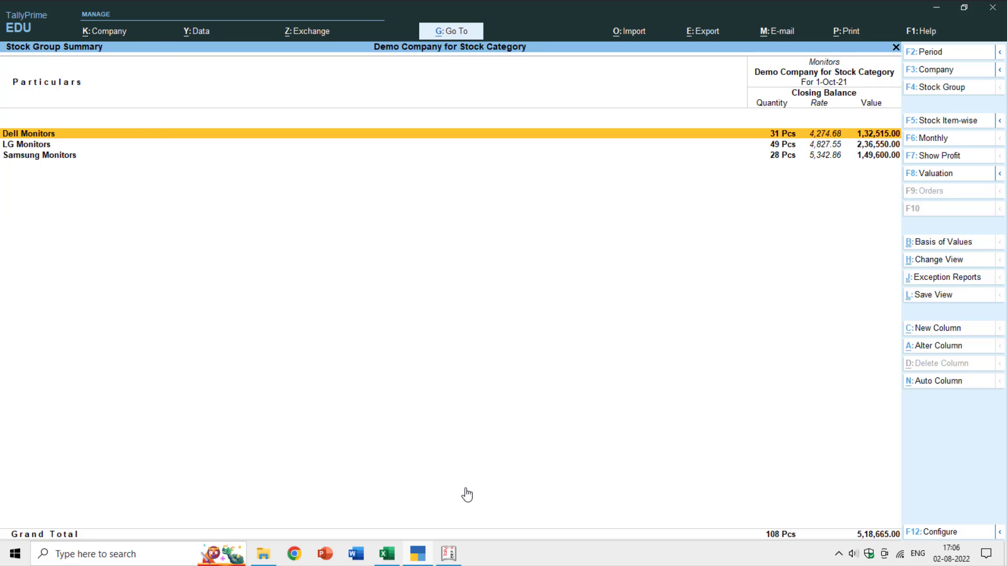
key(Return)
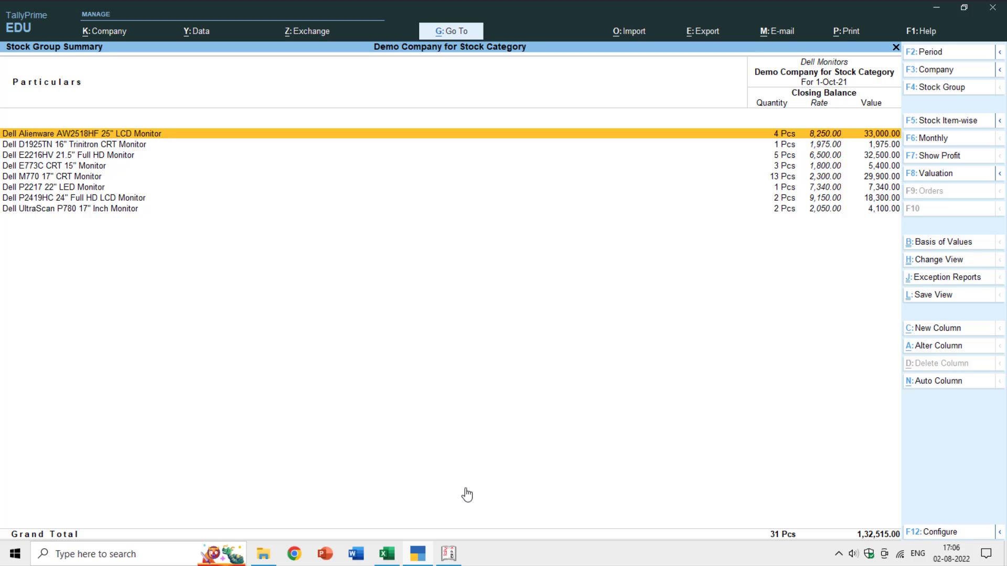
key(Escape)
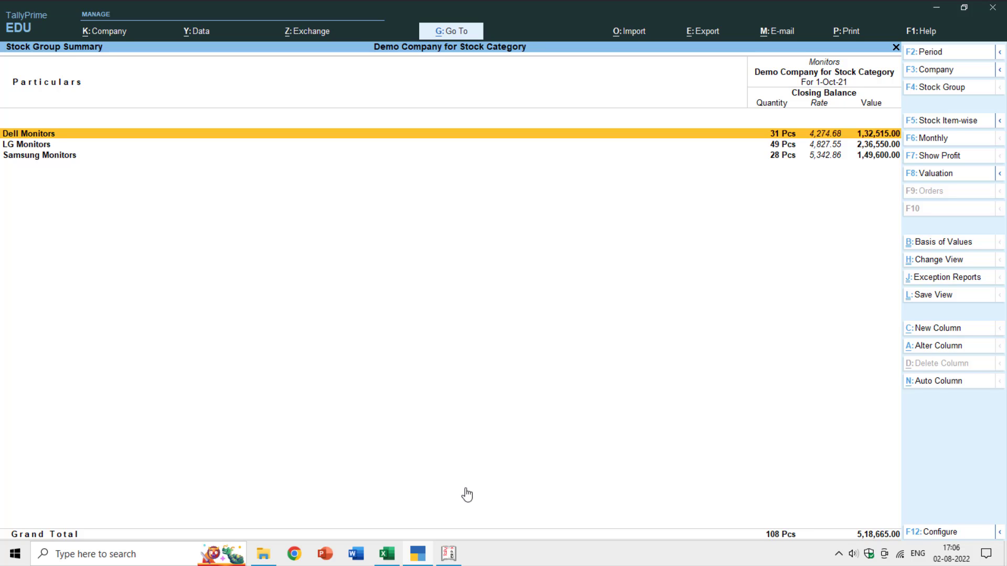
View the Monitors group summary in detailed format with the items of each subgroup, and return to the Stock Summary
key(alt)
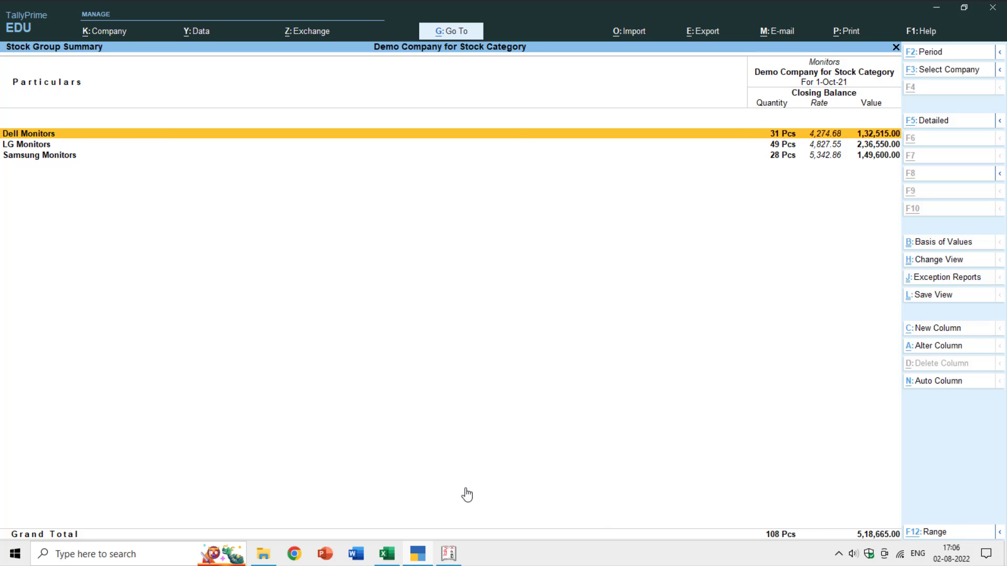
key(alt+f5)
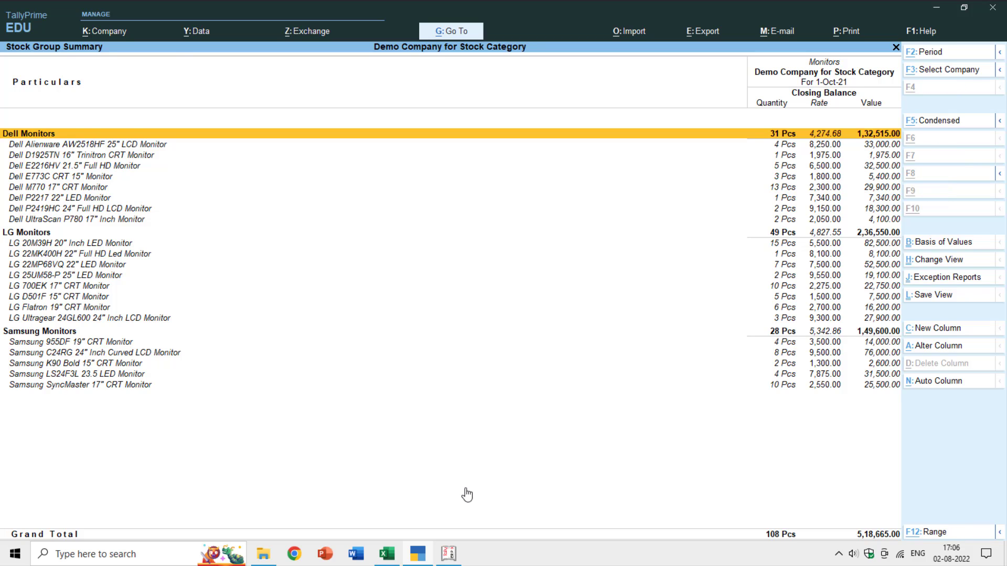
key(alt+F5)
key(alt+F5)
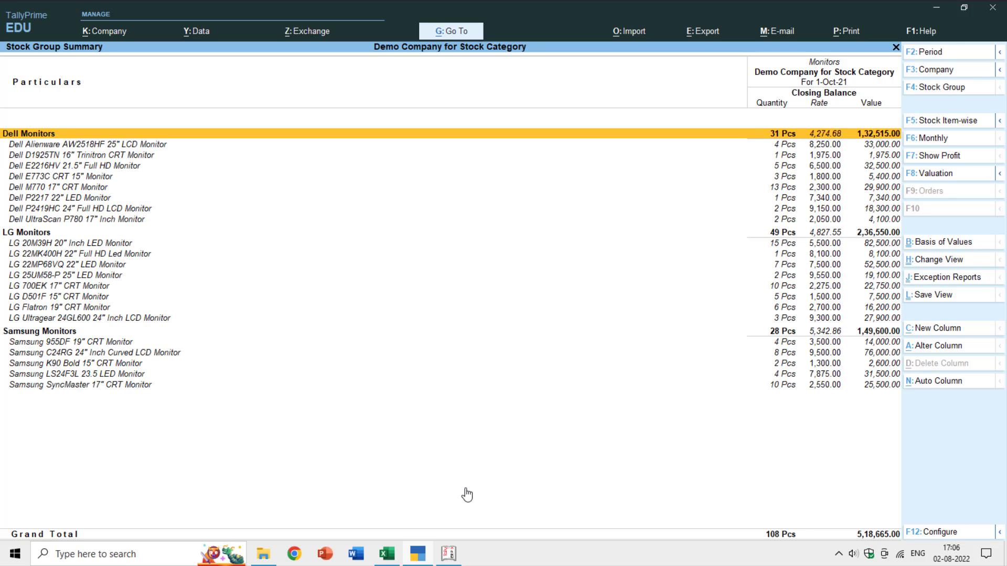
key(alt+F1)
key(Escape)
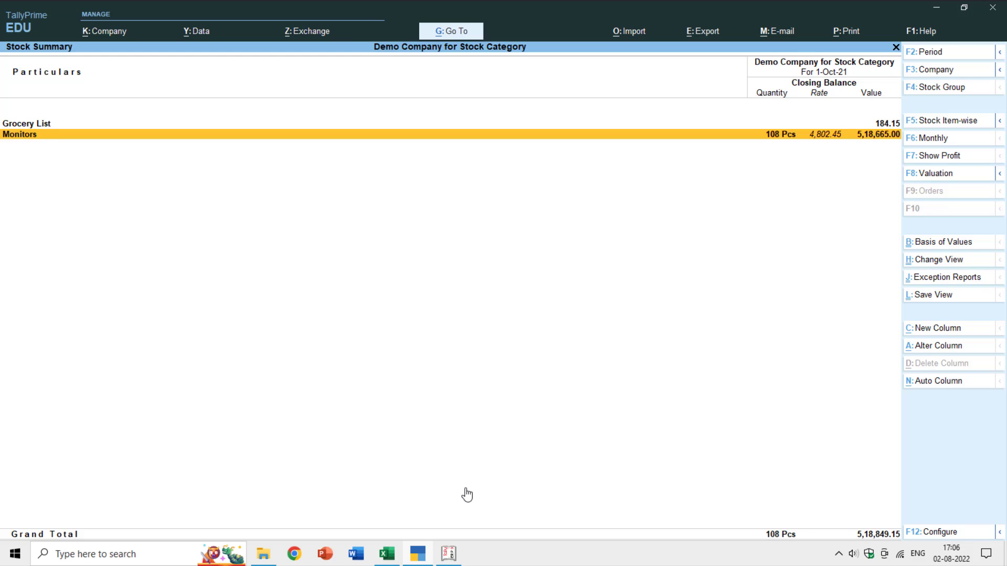
Reopen the Monitors stock group and show its summary in detailed format
key(Up)
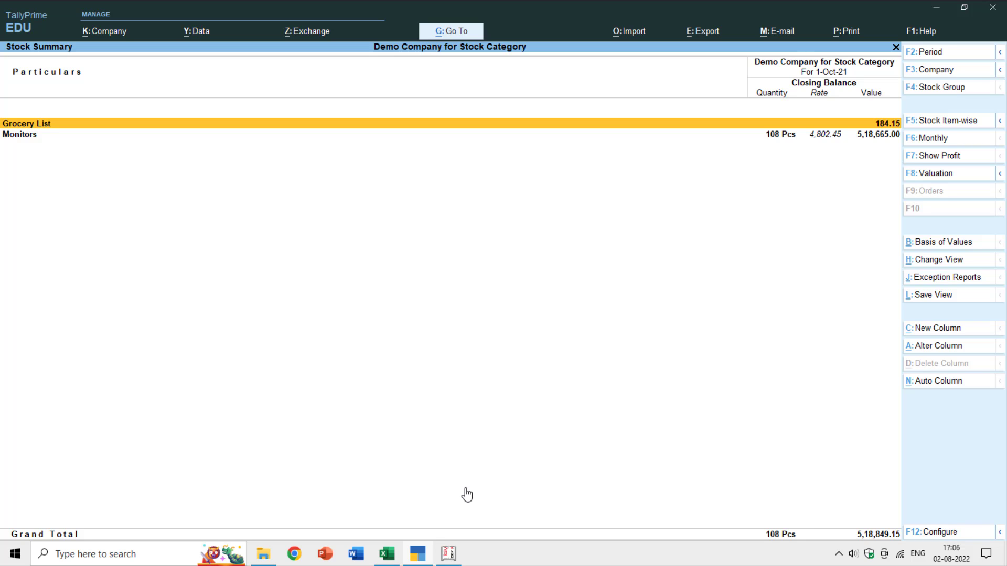
key(Down)
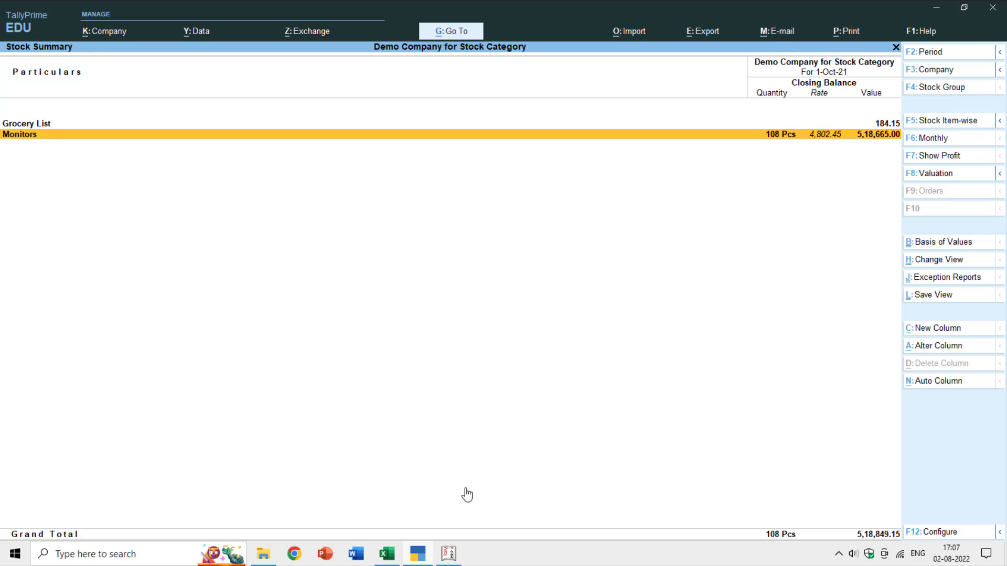
key(Return)
key(alt+f5)
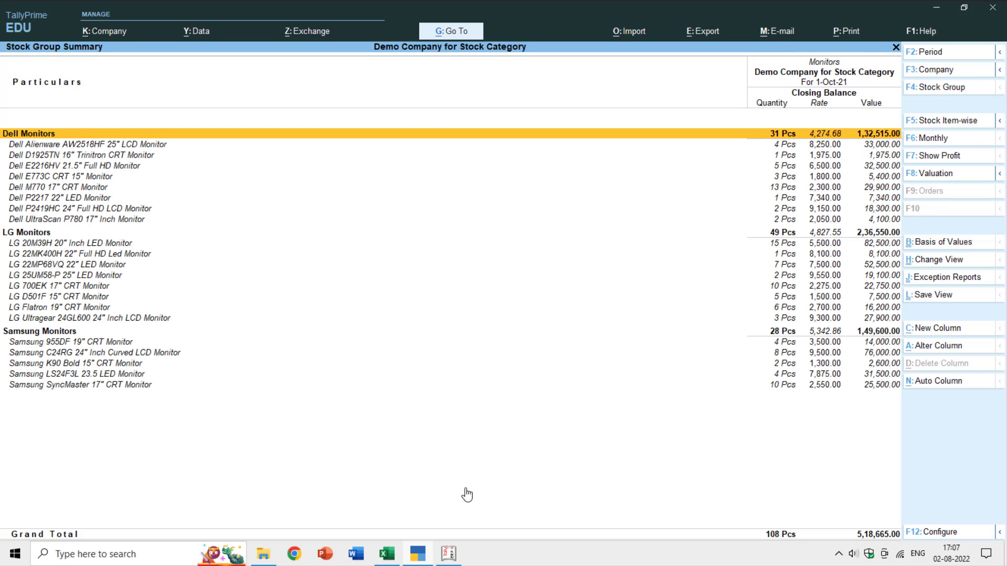
Examine the stock items listed under Dell, LG and Samsung Monitors, and go back to the Stock Summary
key(Down)
key(Down)
key(Down)
key(Down)
key(Down)
key(Down)
key(Down)
key(Down)
key(Down)
key(Down)
key(Down)
key(Down)
key(Down)
key(Down)
key(Down)
key(Down)
key(Down)
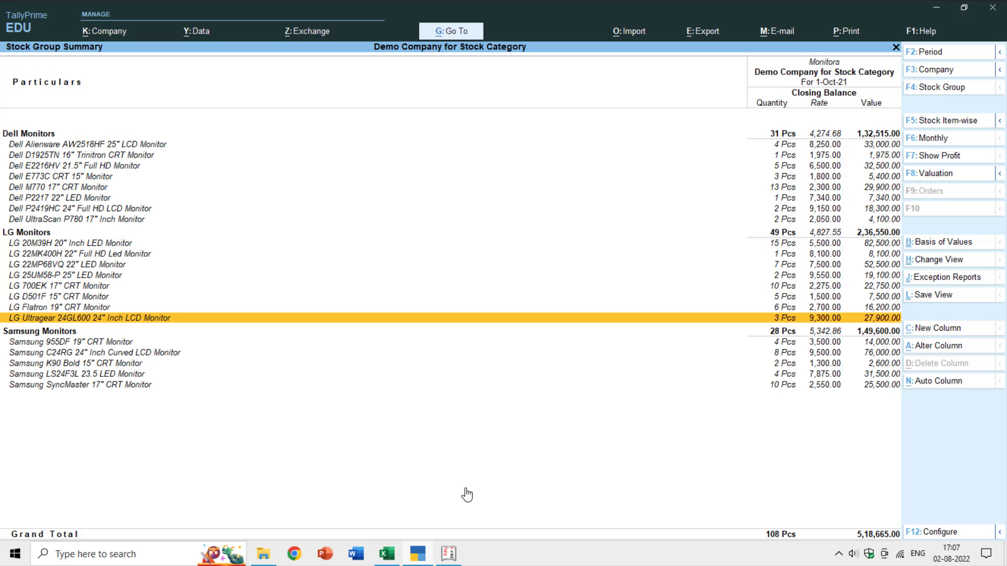
key(Down)
key(Down)
key(Down)
key(Down)
key(Down)
key(Down)
key(Escape)
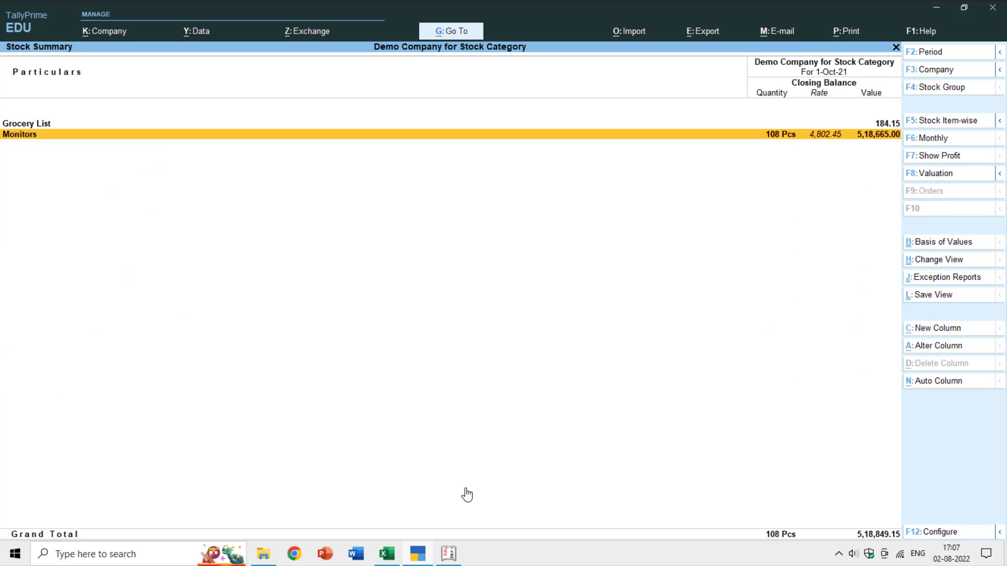
Open the Grocery List stock group and show its summary in detailed format
key(Up)
key(Return)
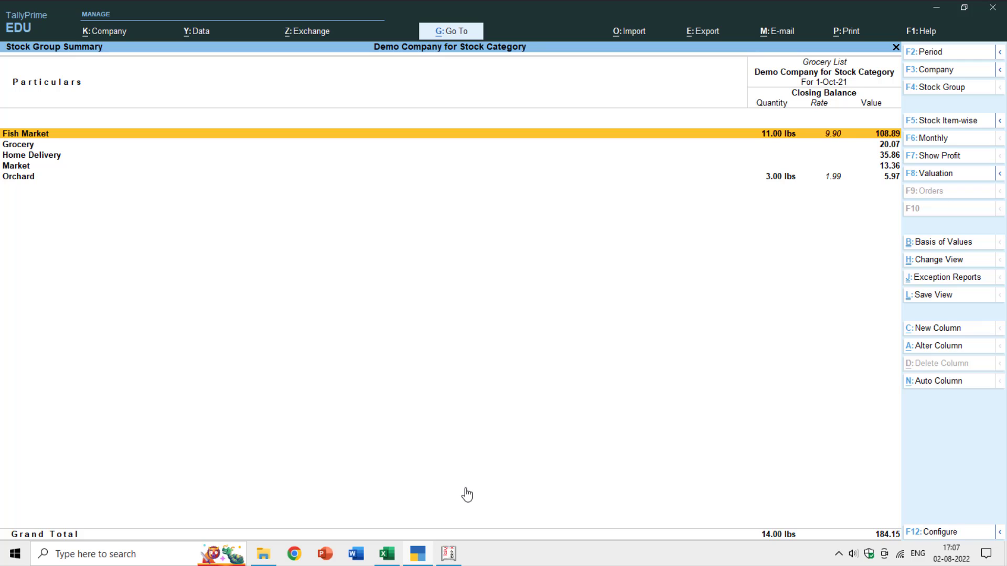
key(alt)
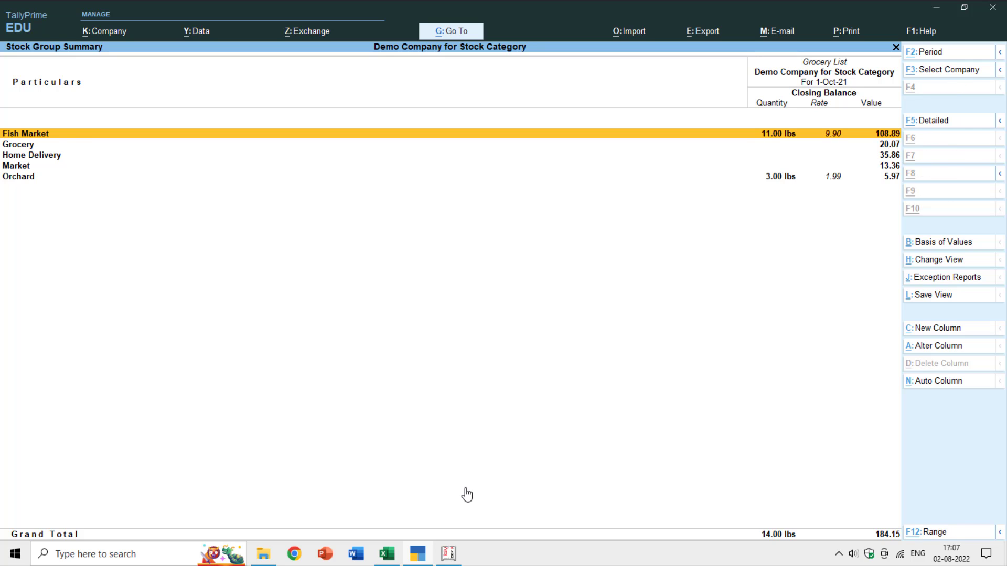
key(alt+F5)
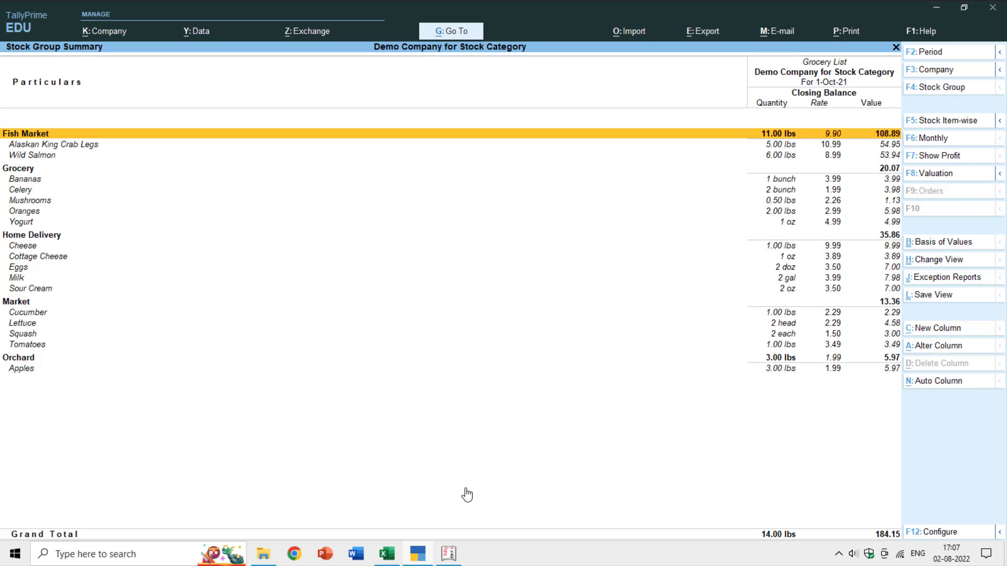
Examine the quantities and units of the stock items under each Grocery List subgroup
key(Down)
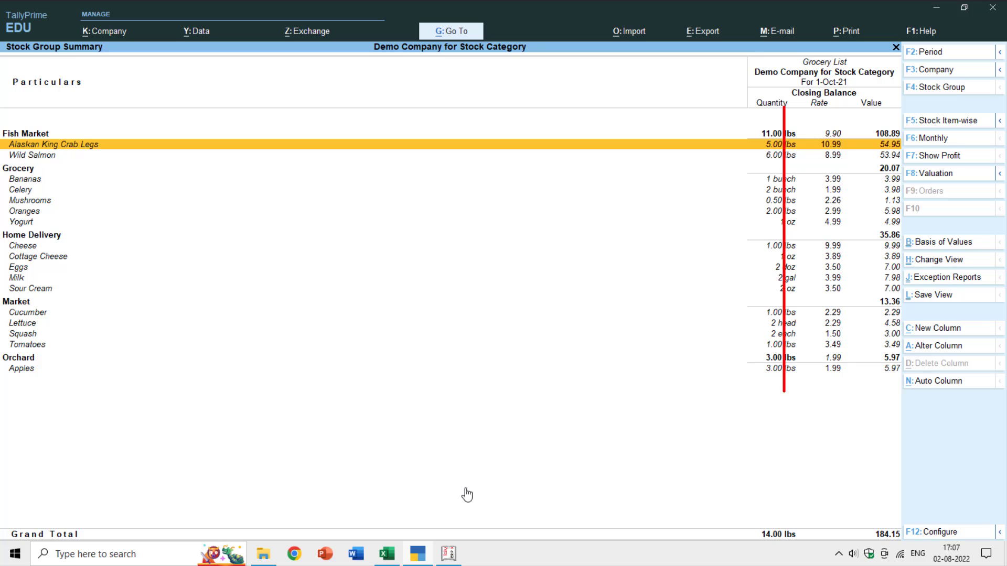
key(Down)
key(Down)
key(Down)
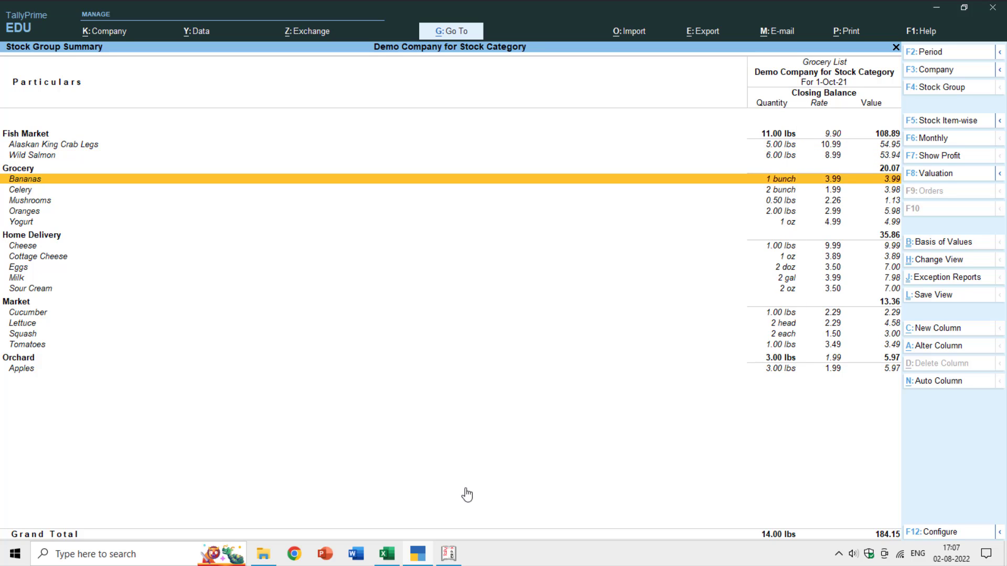
key(Up)
key(Up)
key(Down)
key(Down)
key(Down)
key(Down)
key(Down)
key(Down)
key(Down)
key(Down)
key(Down)
key(Down)
key(Down)
key(Down)
key(Down)
key(Down)
key(Down)
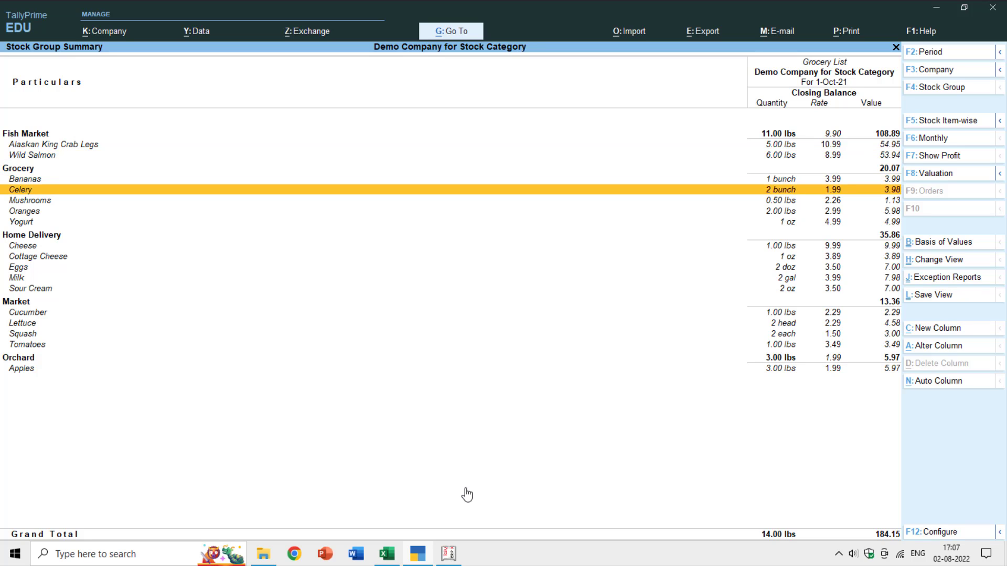
key(Down)
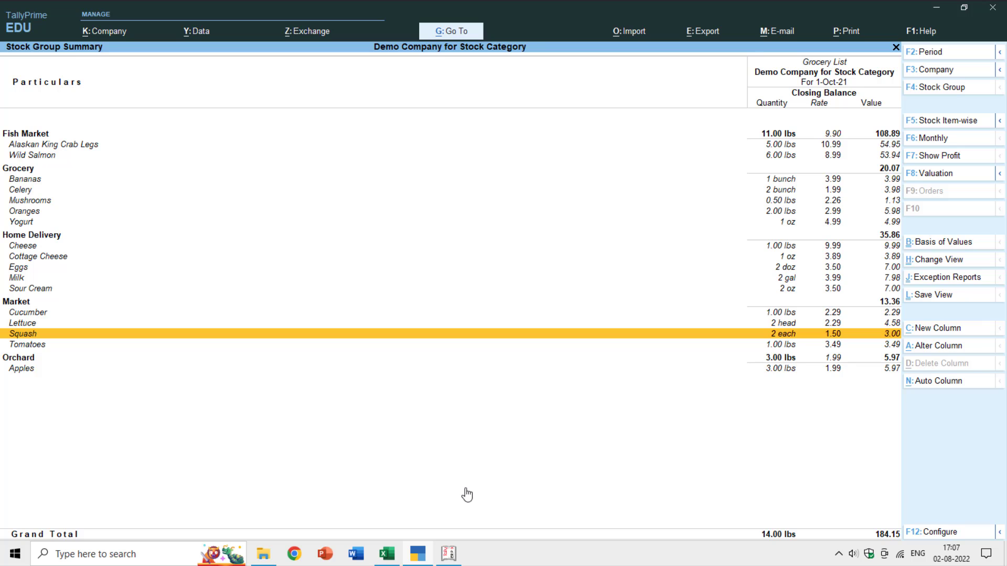
Close the Grocery List summary and the Stock Summary, and go back to the Create option in the Gateway of Tally
key(Escape)
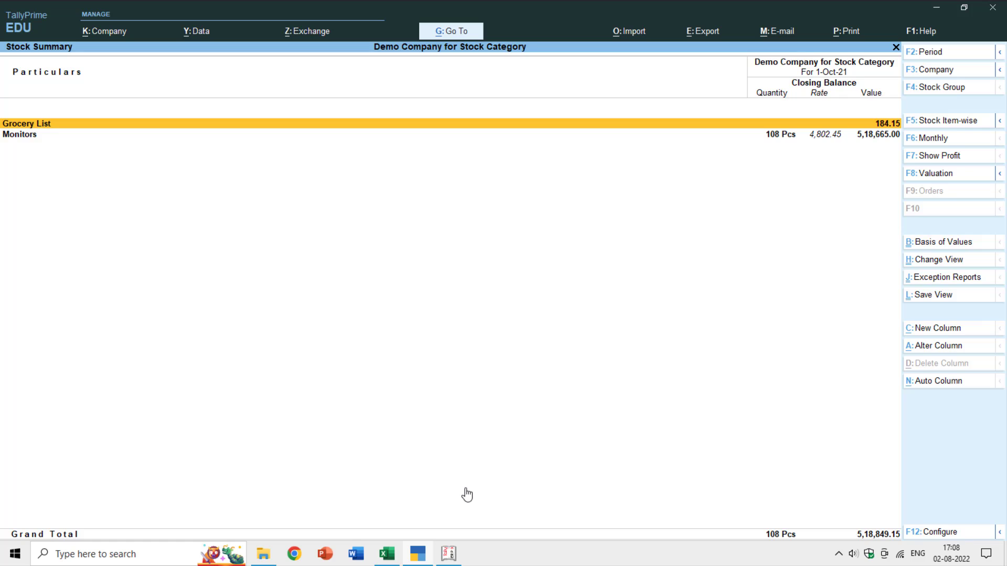
key(Escape)
key(Up)
key(Up)
key(Up)
key(Up)
key(Up)
key(Up)
key(Up)
key(Up)
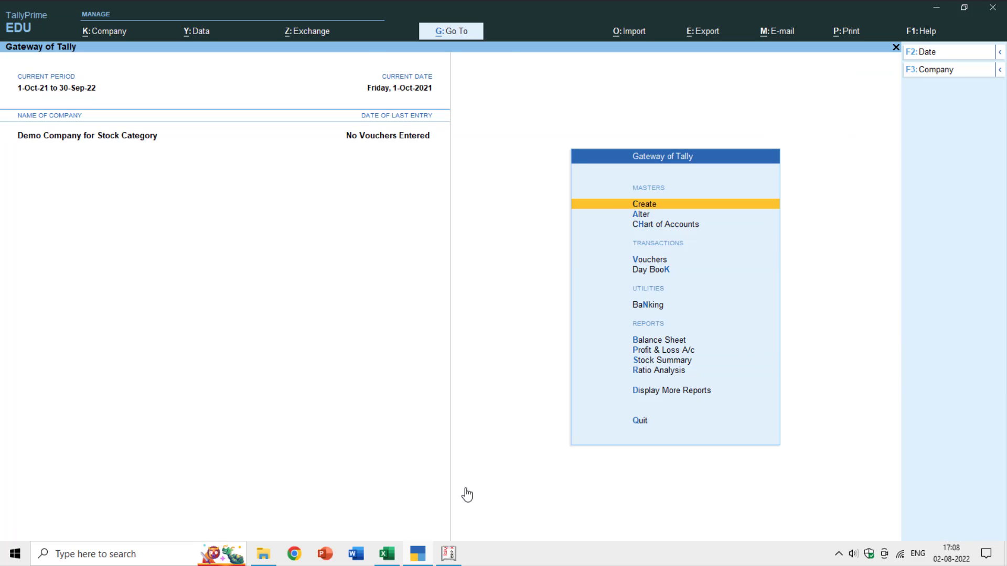
Locate Stock Category among the inventory masters available for creation, and go back to the Gateway of Tally
key(Return)
key(Down)
key(Down)
key(Down)
key(Down)
key(Down)
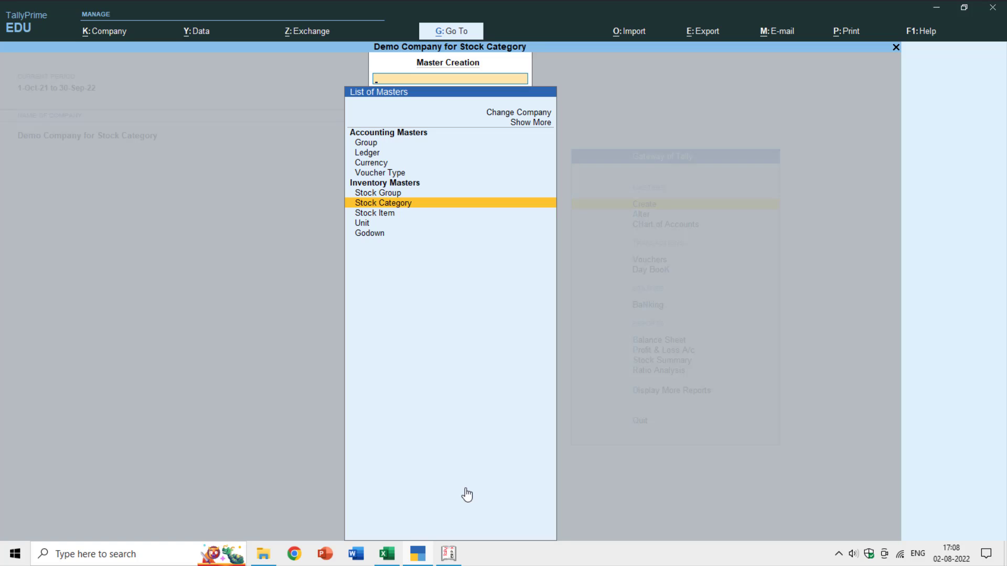
key(Escape)
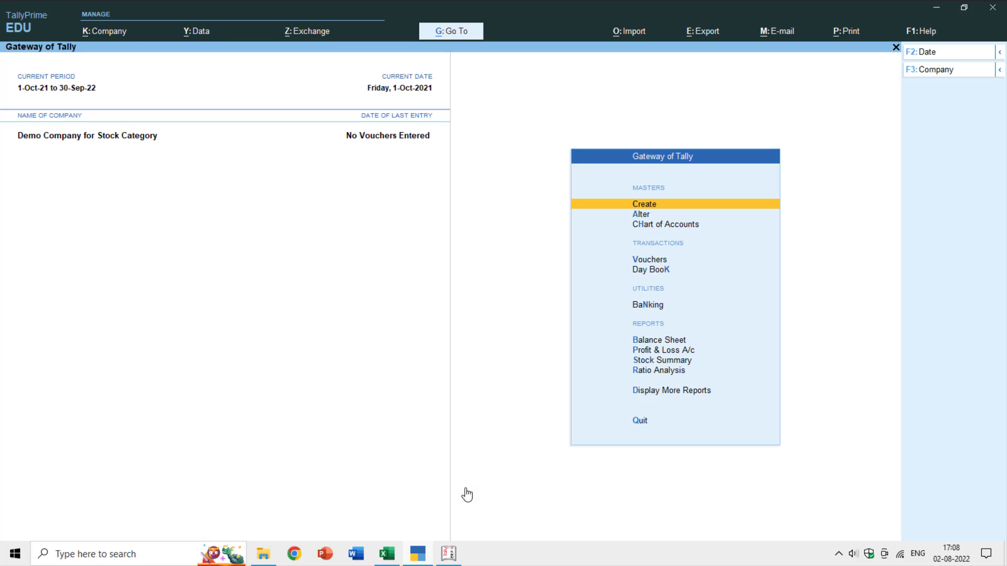
Switch to Tally.ERP 9 and open the Inventory Features of Demo Company
key(alt+Tab)
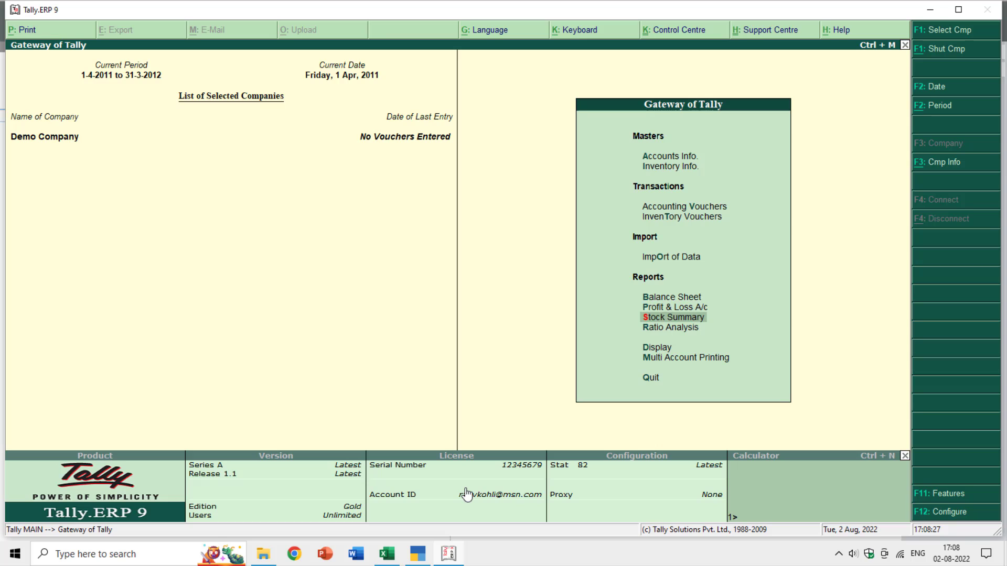
key(F11)
key(F11)
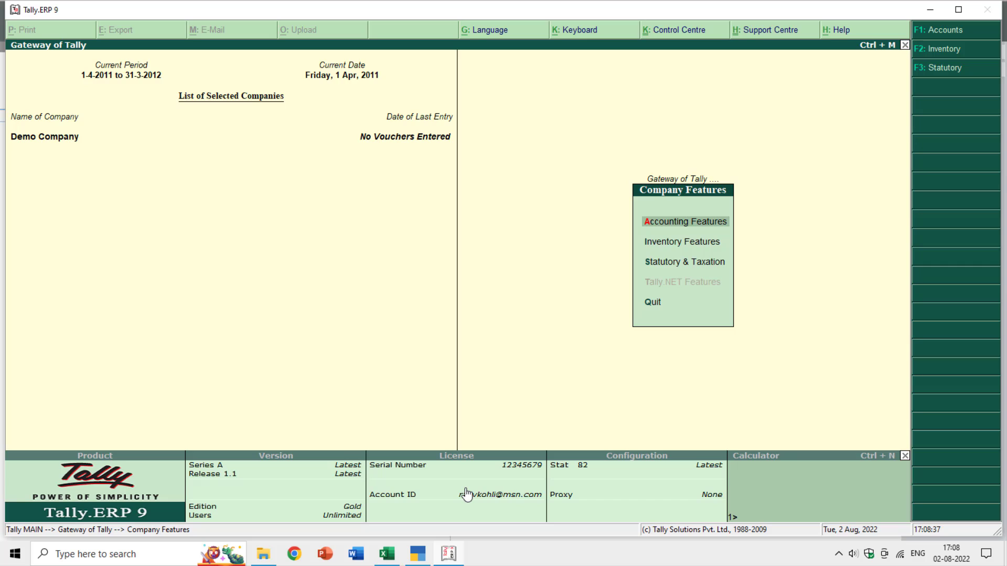
key(Down)
key(Return)
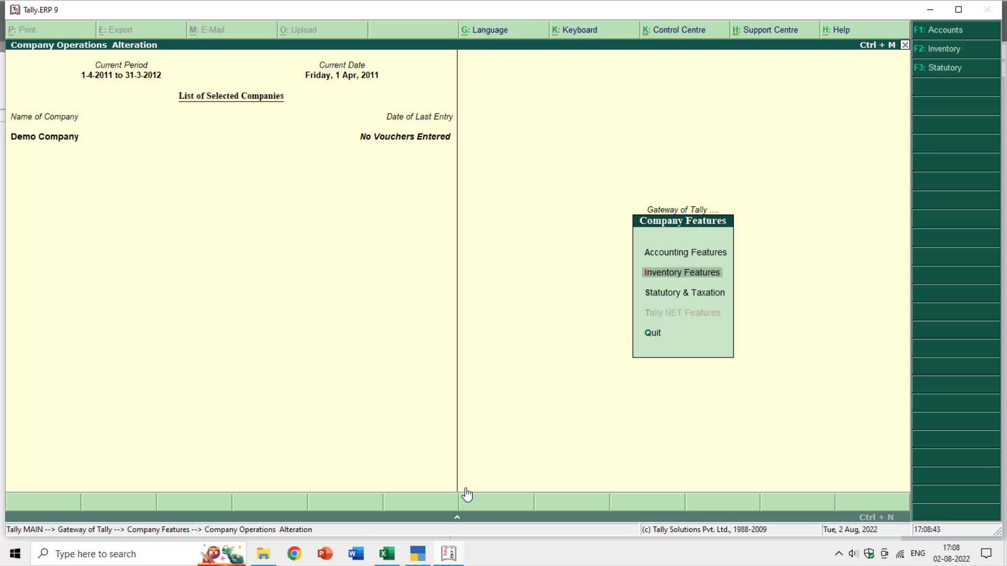
Set Maintain Stock Categories to Yes, save the inventory features and return to the Gateway of Tally
key(Return)
key(Return)
key(Return)
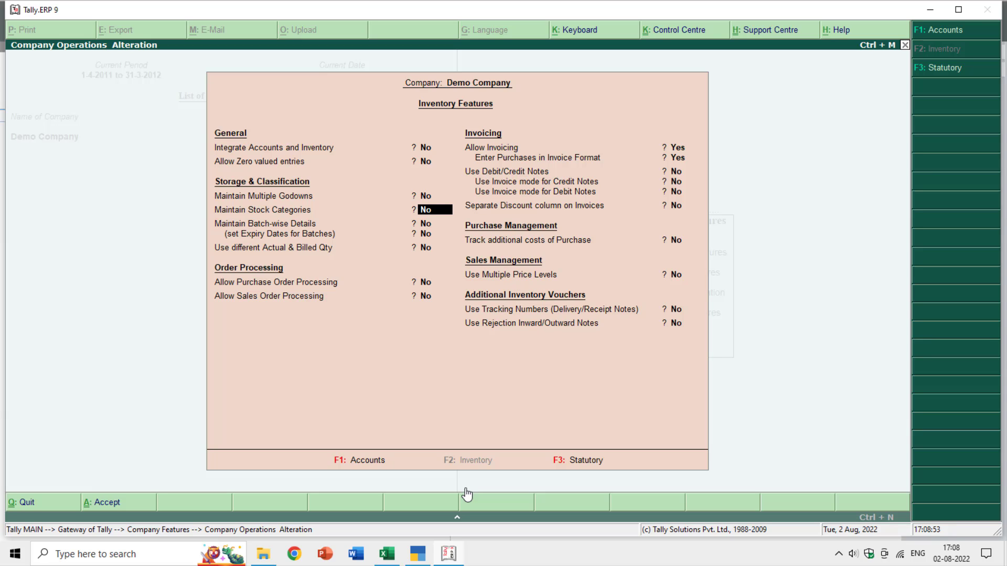
key(y)
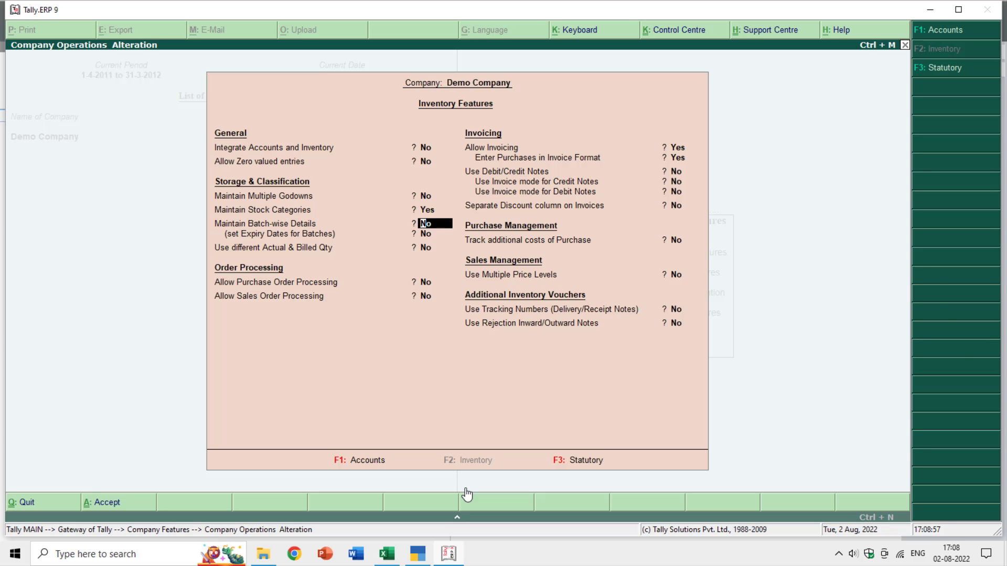
key(ctrl+a)
key(Escape)
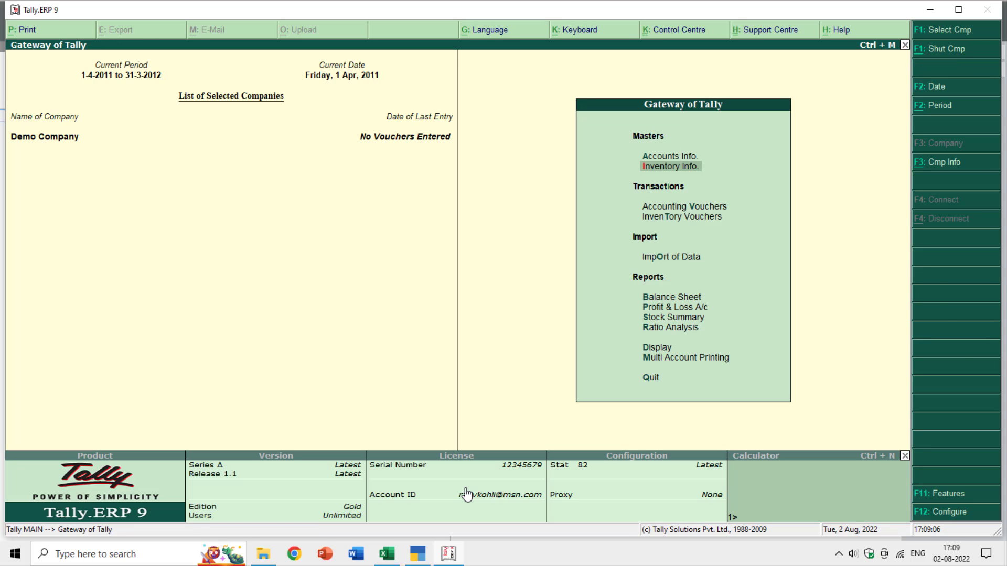
Open Inventory Info in Tally.ERP 9 and locate the Stock Categories entry
key(Down)
key(Up)
key(Return)
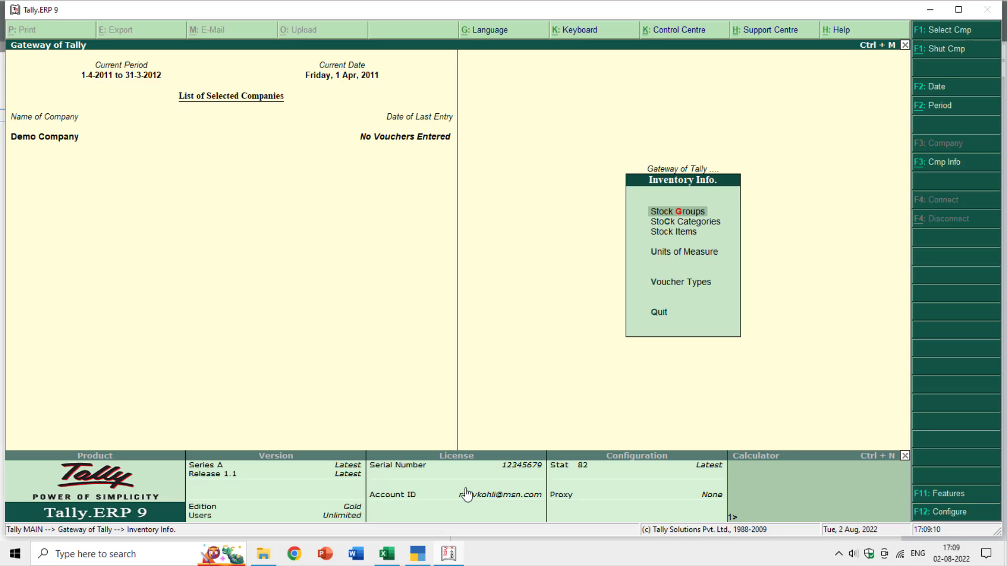
key(Down)
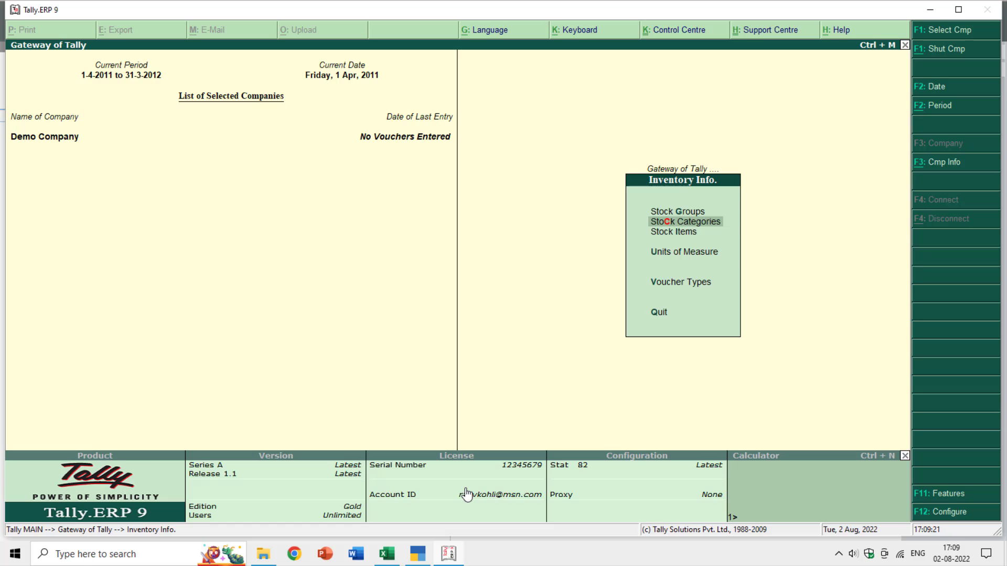
Switch to TallyPrime, check its company features for a stock category setting, and leave them unmodified
key(alt+Tab)
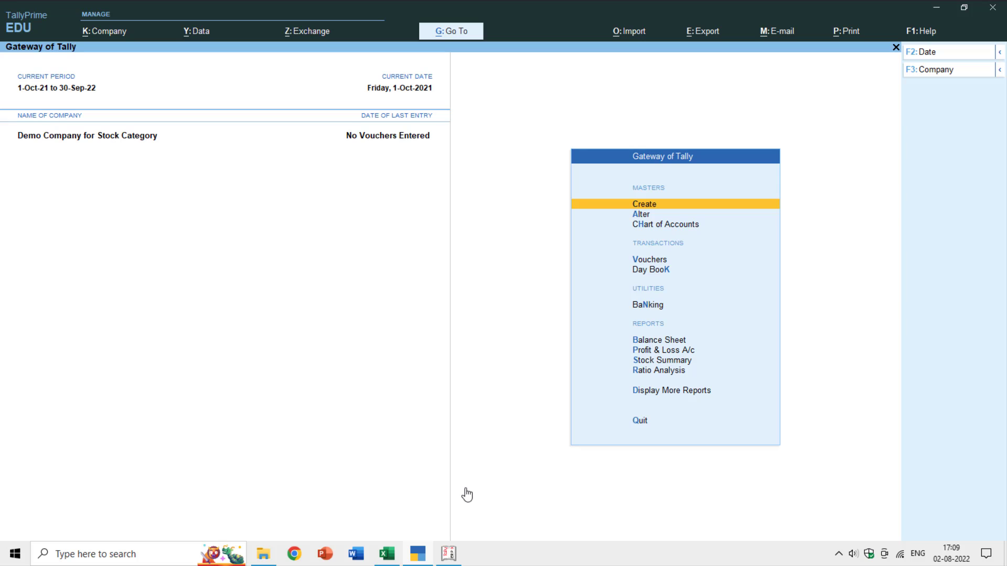
key(F11)
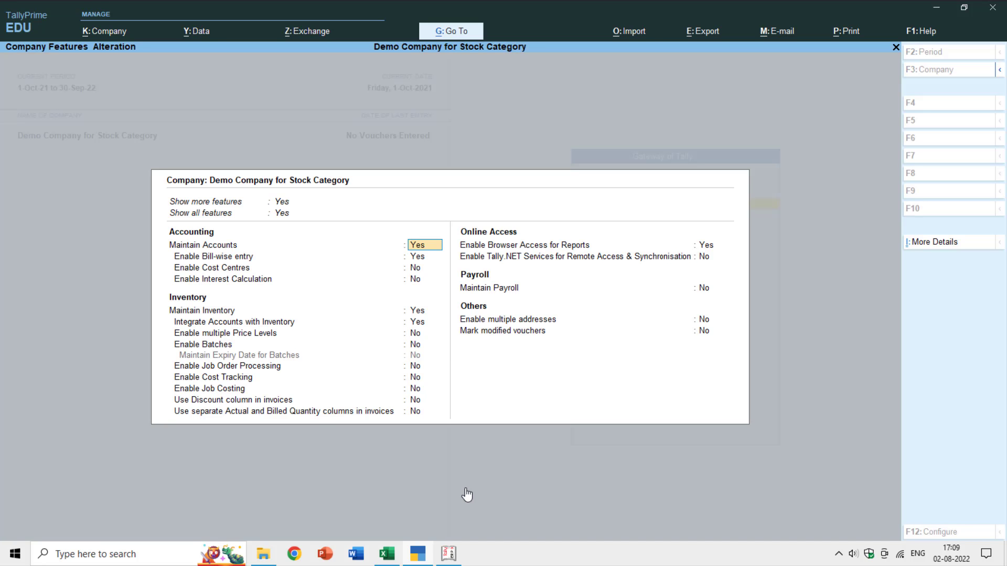
key(Escape)
key(Escape)
key(y)
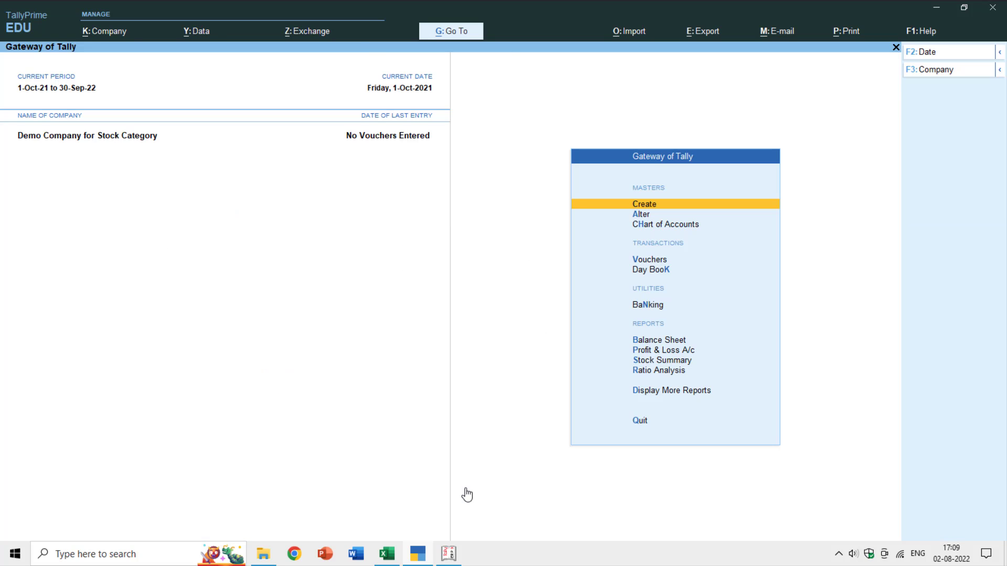
Start creating a stock item named LG CRT Monitor and advance to its Under field
key(Return)
key(Down)
key(Down)
key(Down)
key(Down)
key(Down)
key(Down)
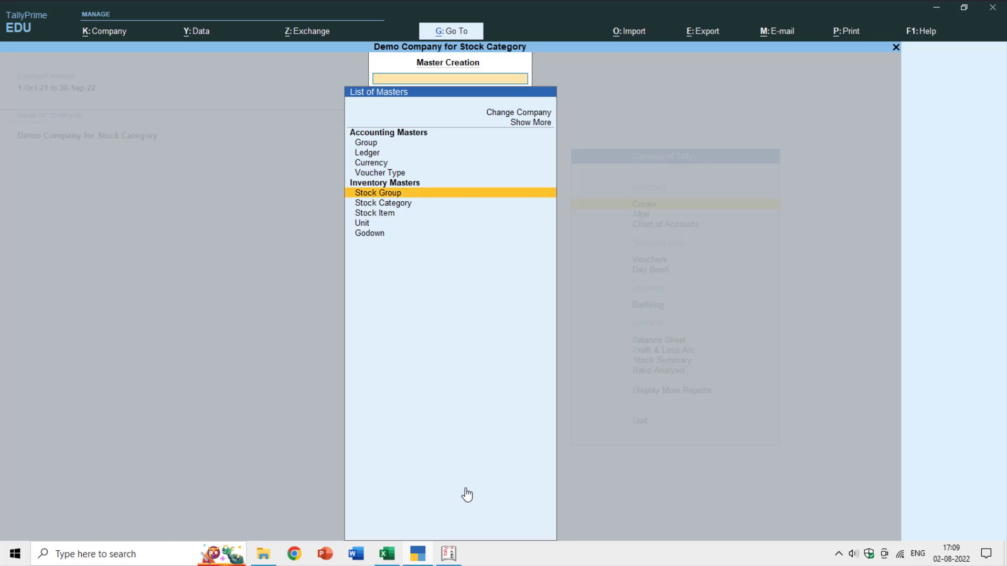
key(Return)
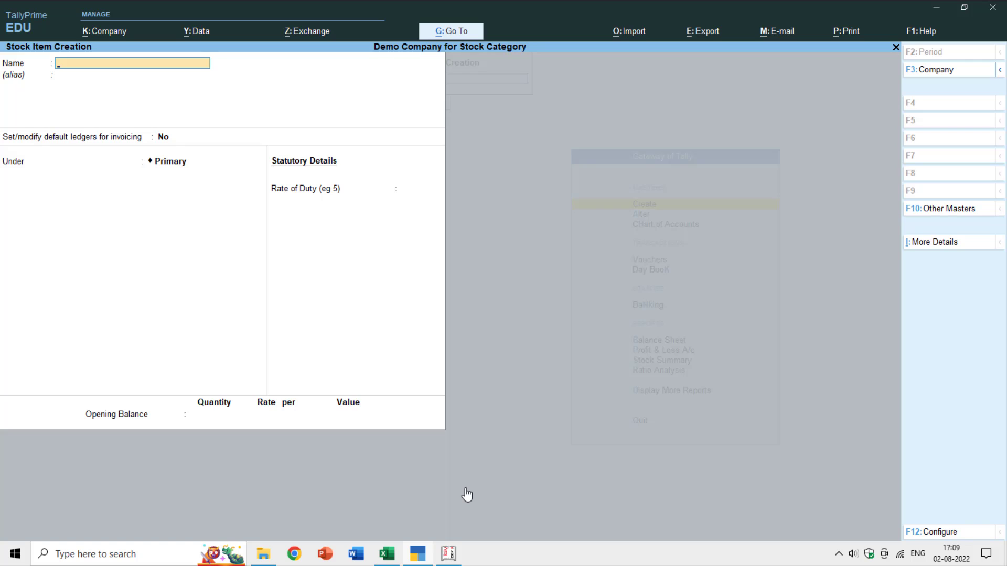
text(G CRT Monitor)
key(Return)
key(Return)
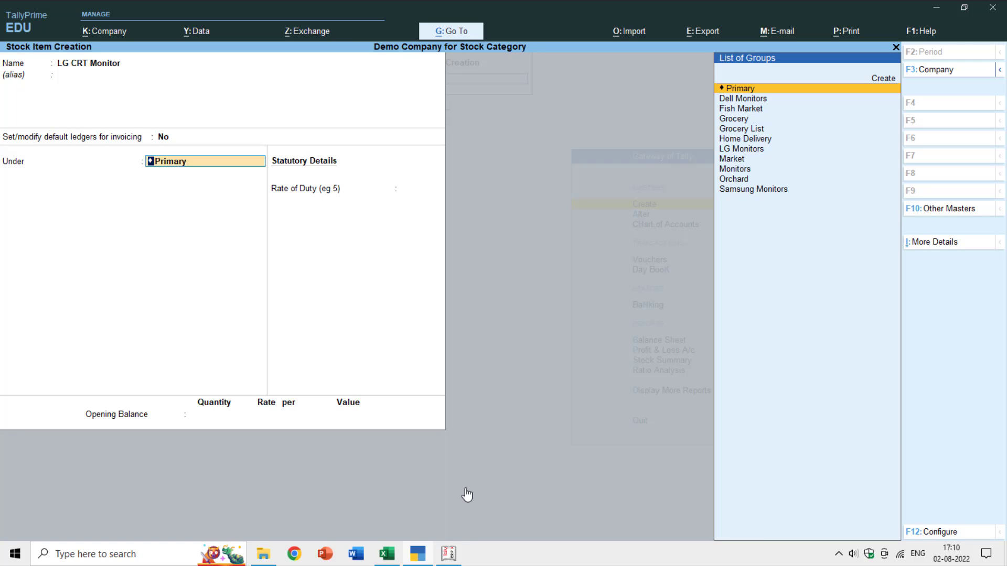
Set Use Stock Category for Stock Items to Yes in the stock item configuration, and advance to the item's Category field
key(F12)
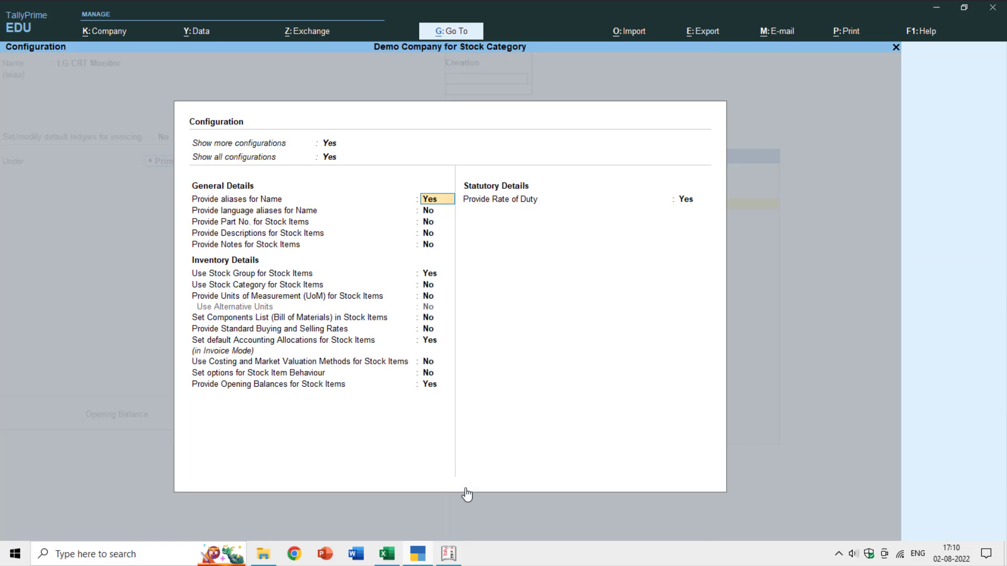
key(Down)
key(Down)
key(Down)
key(Down)
key(Down)
key(Down)
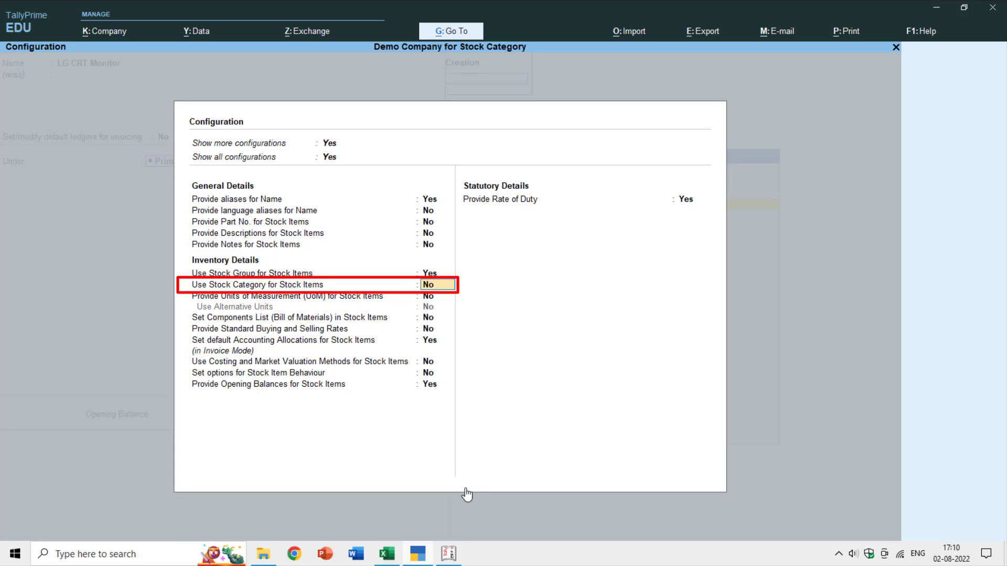
text(yes)
key(Return)
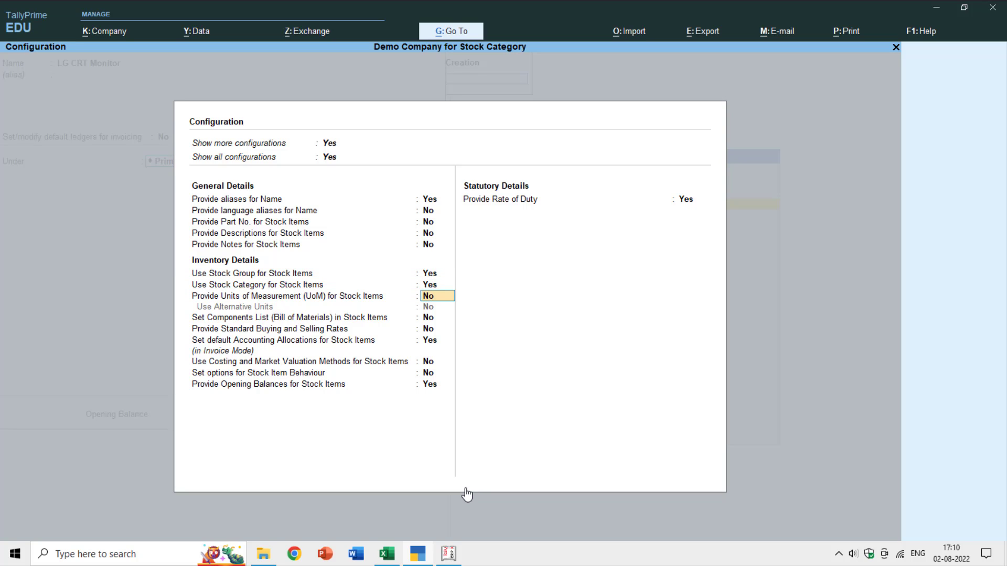
key(ctrl+a)
key(Return)
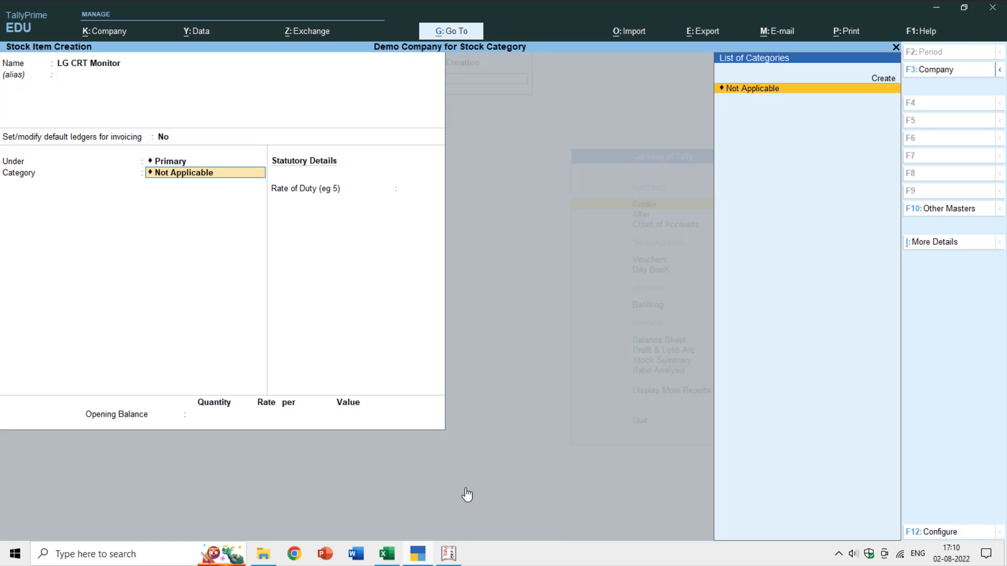
Point out the Create option in the list of categories, and quit the stock item creation without saving
key(Up)
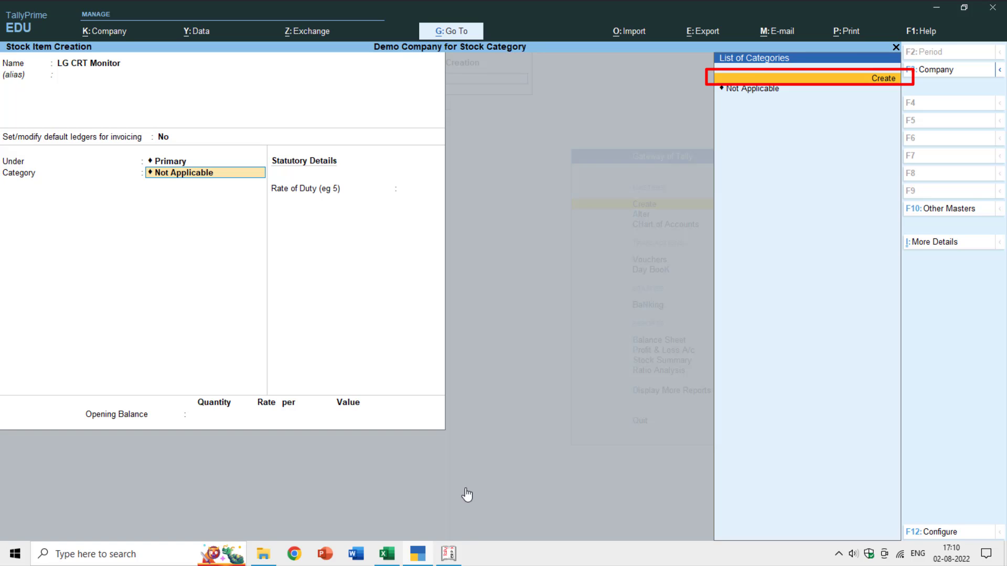
key(BackSpace)
key(Escape)
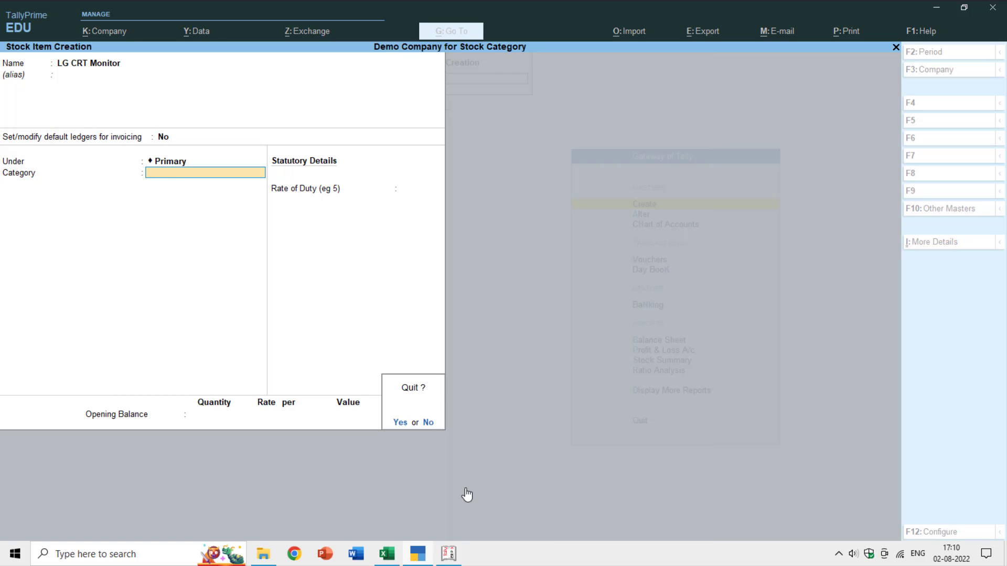
key(y)
key(Escape)
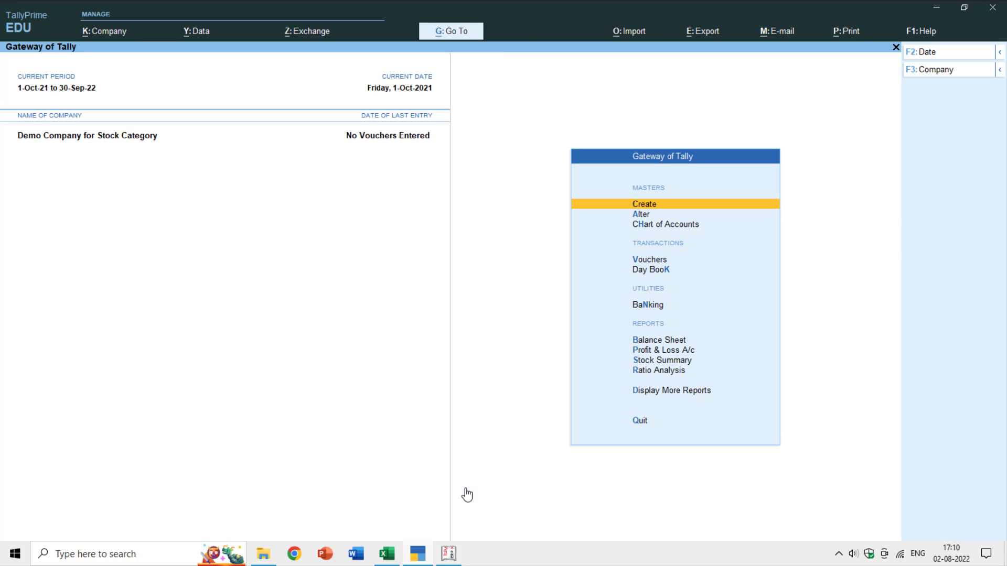
Open the Stock Category creation form from the list of inventory masters
key(Return)
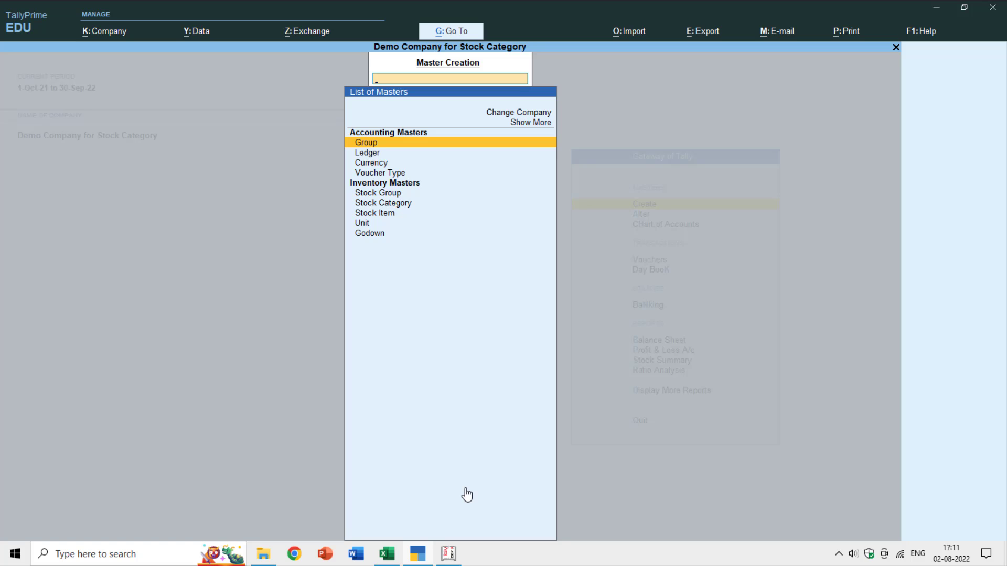
key(Down)
key(Down)
key(Down)
key(Down)
key(Down)
key(Return)
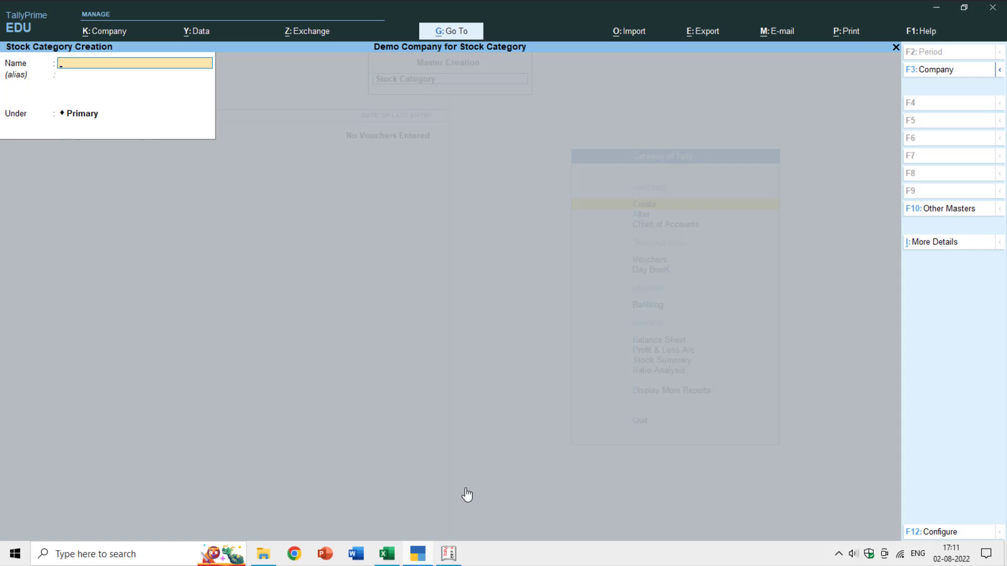
Switch to Excel to examine the CATEGORY column of the Grocery sheet, and return to TallyPrime
key(alt+Tab)
key(alt+Tab)
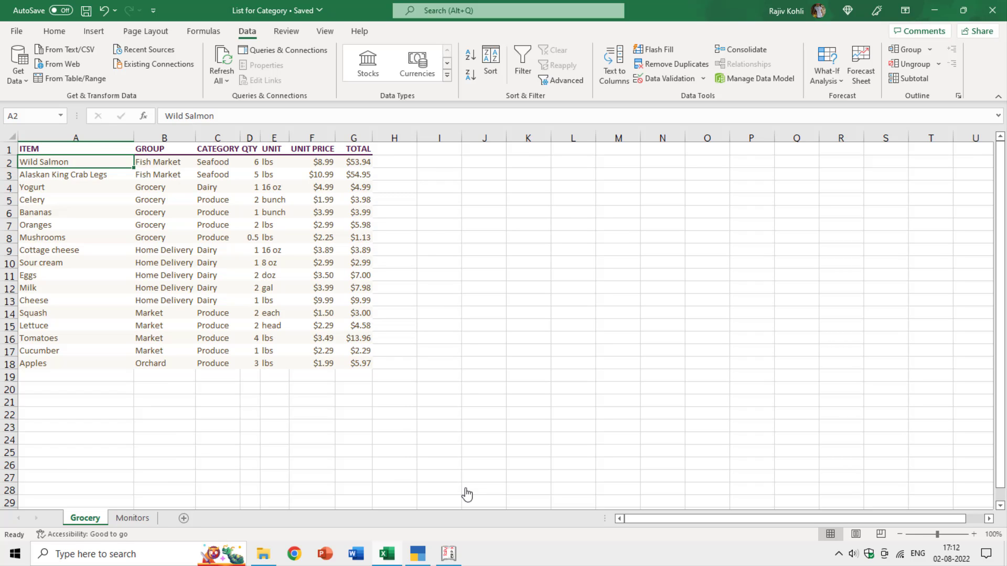
key(alt+Tab)
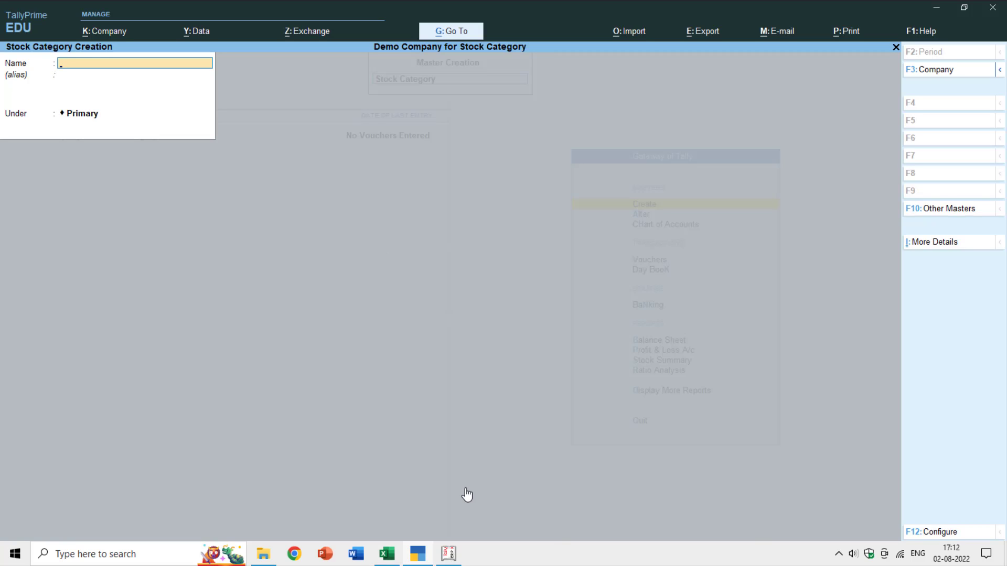
Leave the stock category creation form and open the Grocery List group from the Stock Summary
key(Escape)
key(Escape)
key(Up)
key(Up)
key(Up)
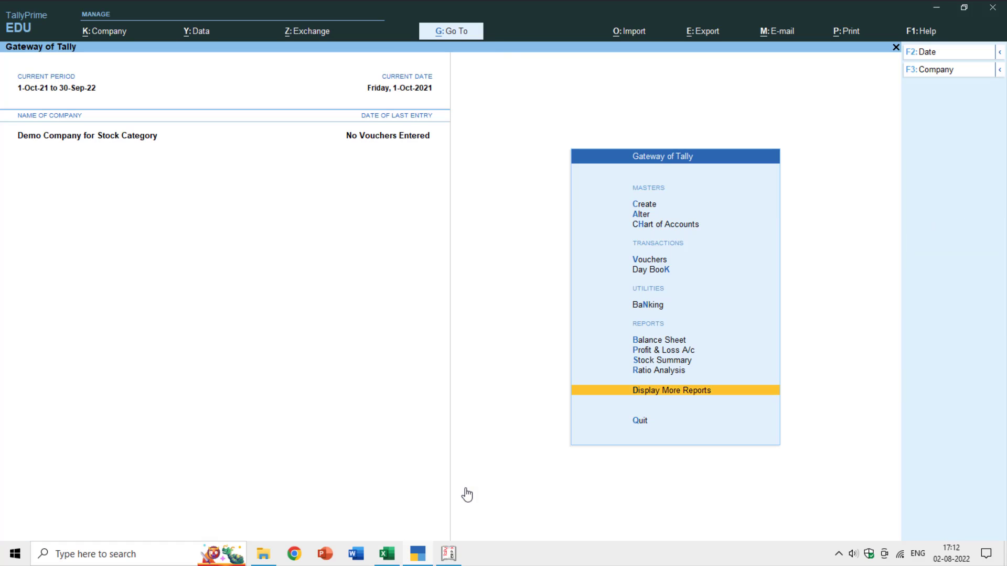
key(Return)
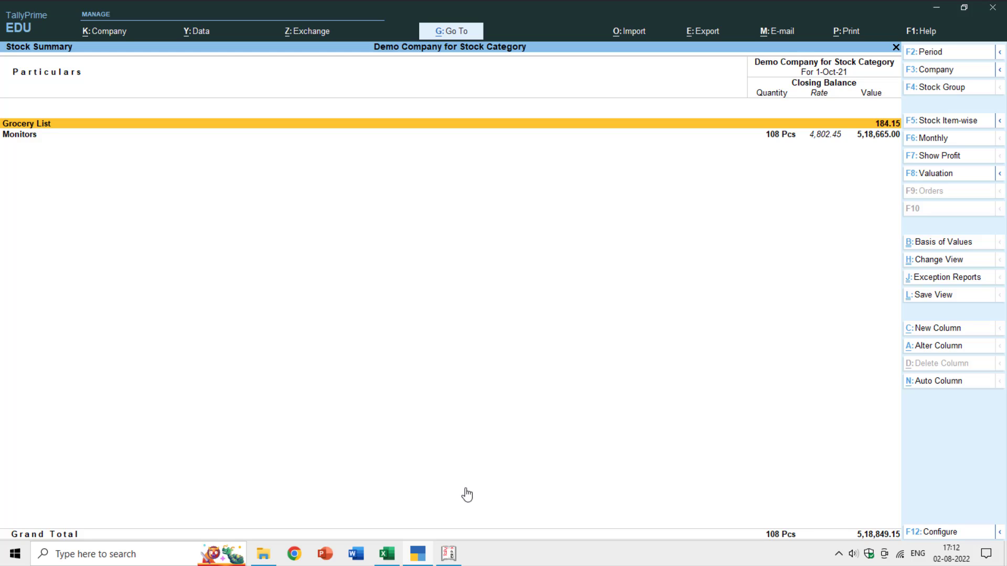
key(Return)
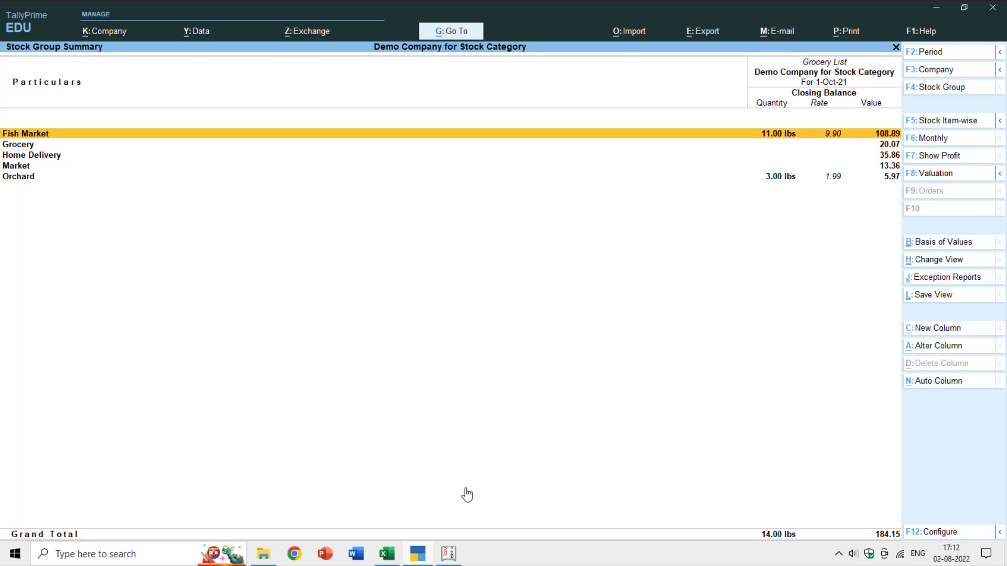
Go through the Grocery List subgroups from Fish Market to Orchard, and compare them with the GROUP column of the Grocery sheet in Excel
key(Down)
key(Up)
key(Down)
key(Down)
key(Down)
key(Down)
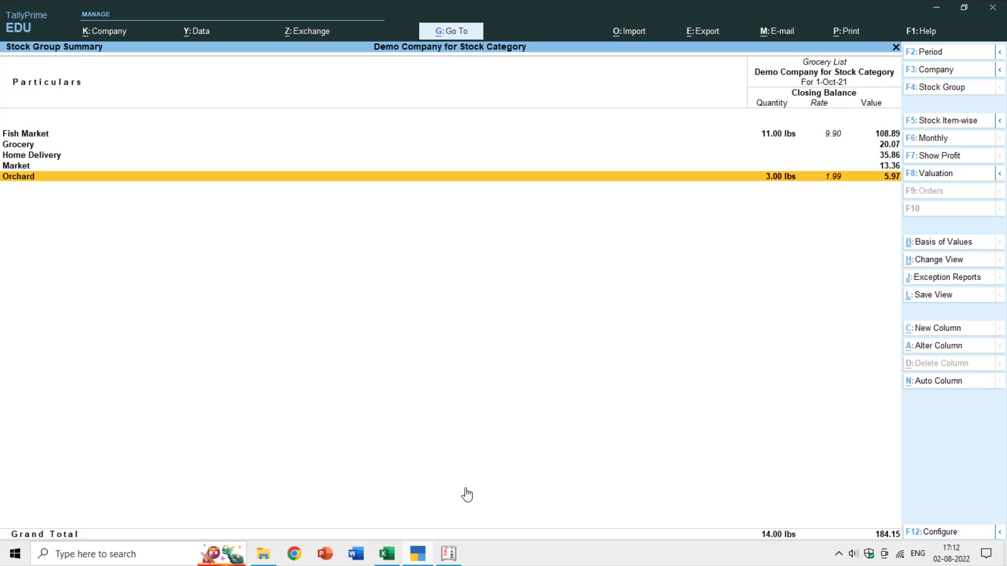
key(alt+Tab)
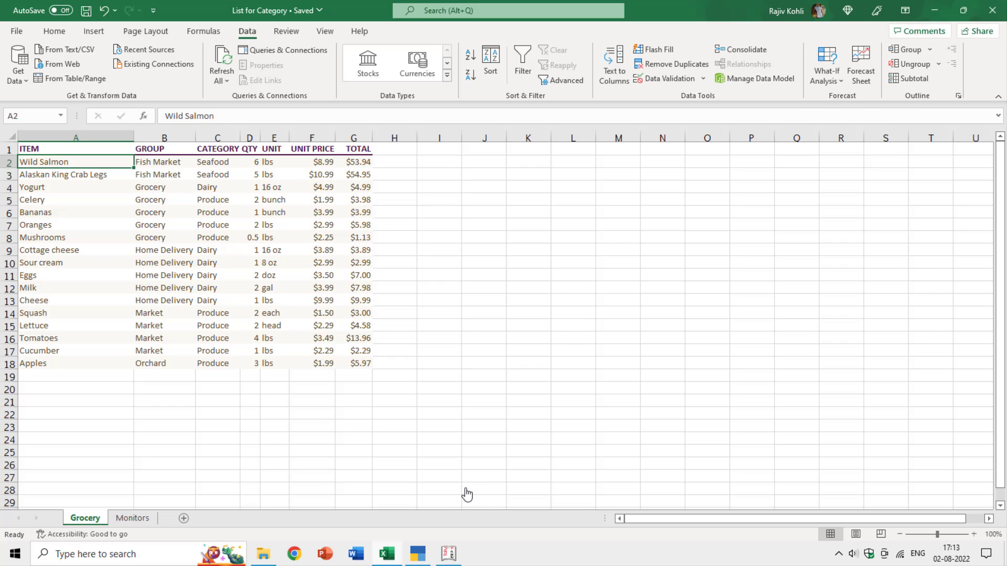
key(alt+Tab)
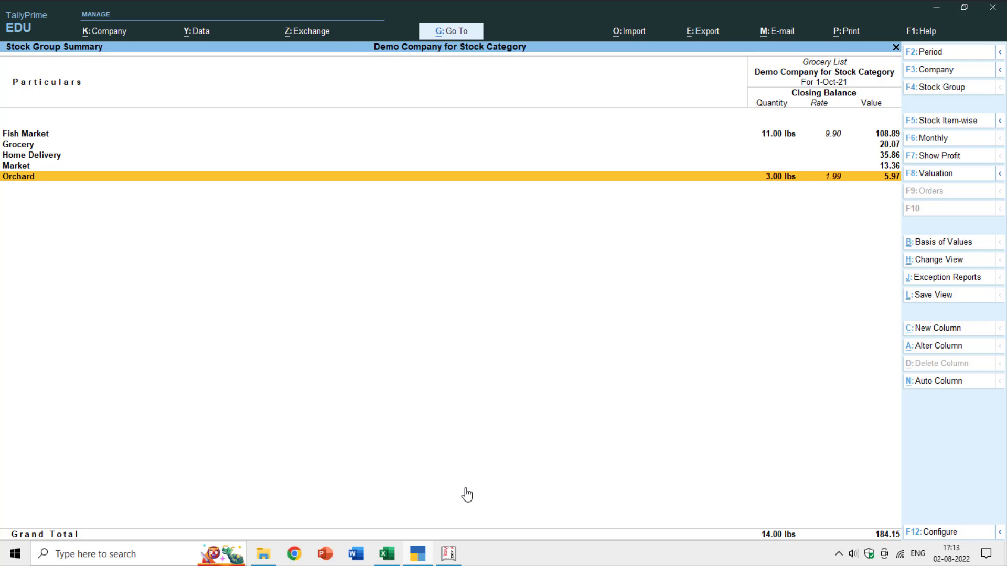
Examine the items in the Grocery and Home Delivery subgroups, and return to the main Stock Summary
key(Up)
key(Up)
key(Up)
key(Return)
key(Down)
key(Down)
key(Down)
key(Down)
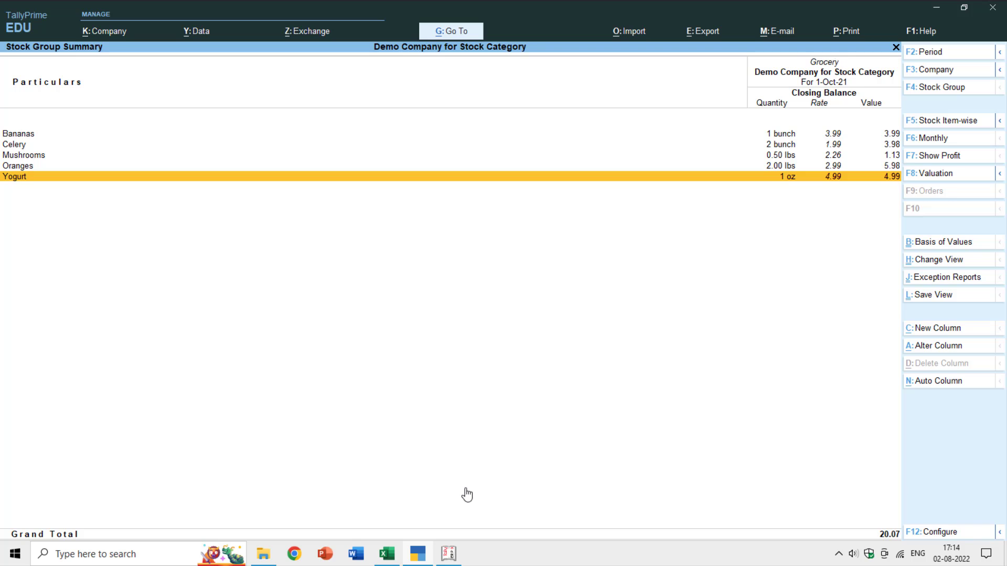
key(Escape)
key(Down)
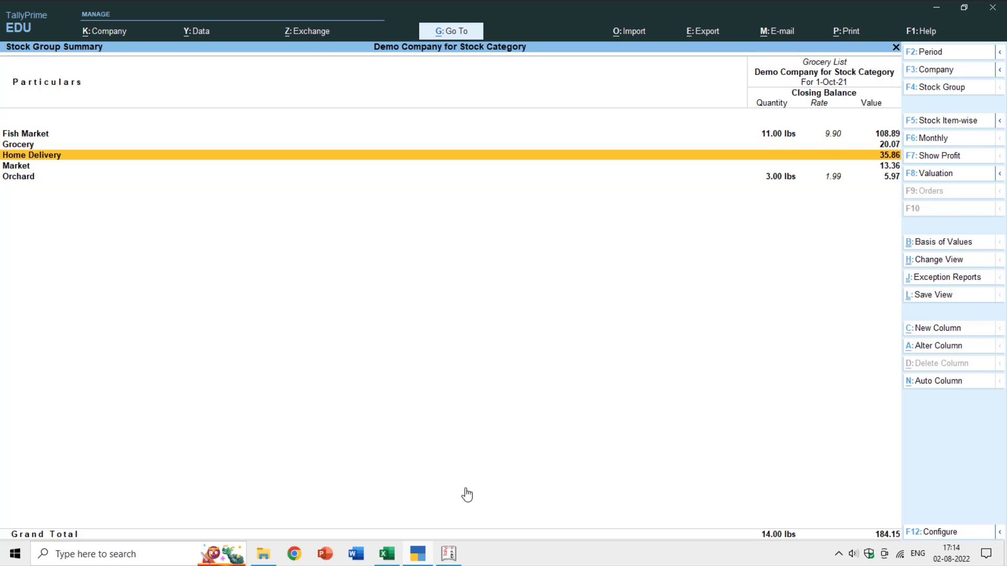
key(Return)
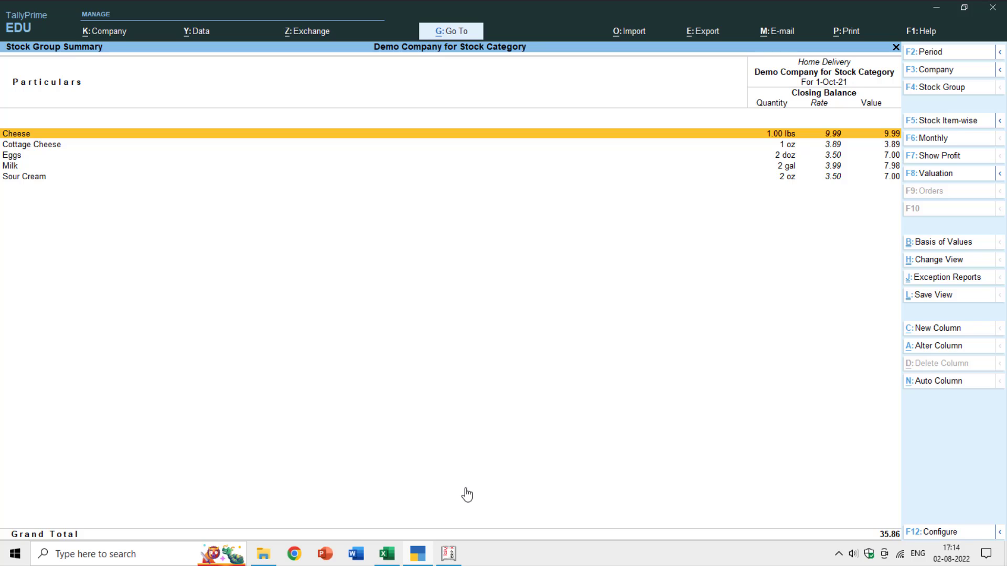
key(Escape)
key(Up)
key(Up)
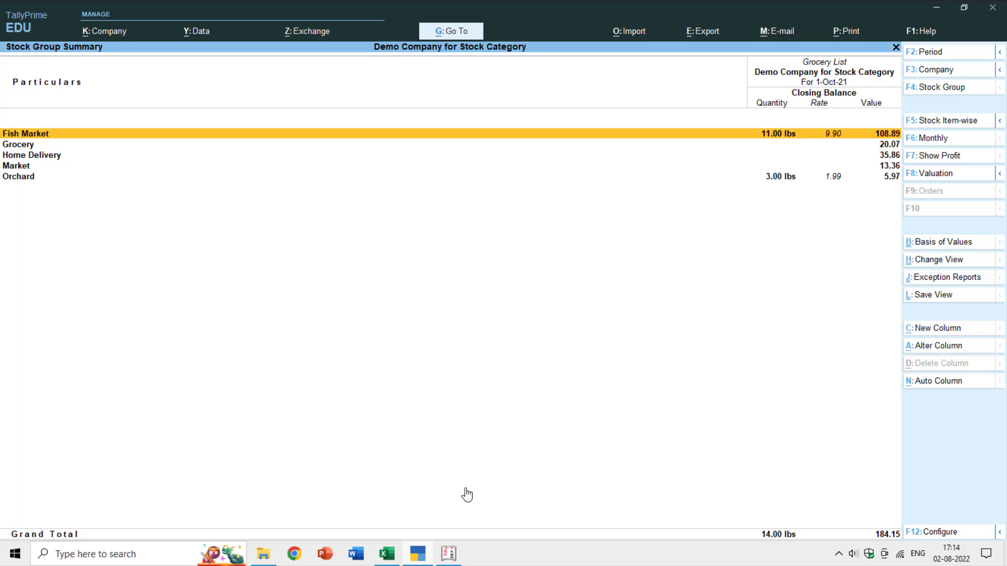
key(Escape)
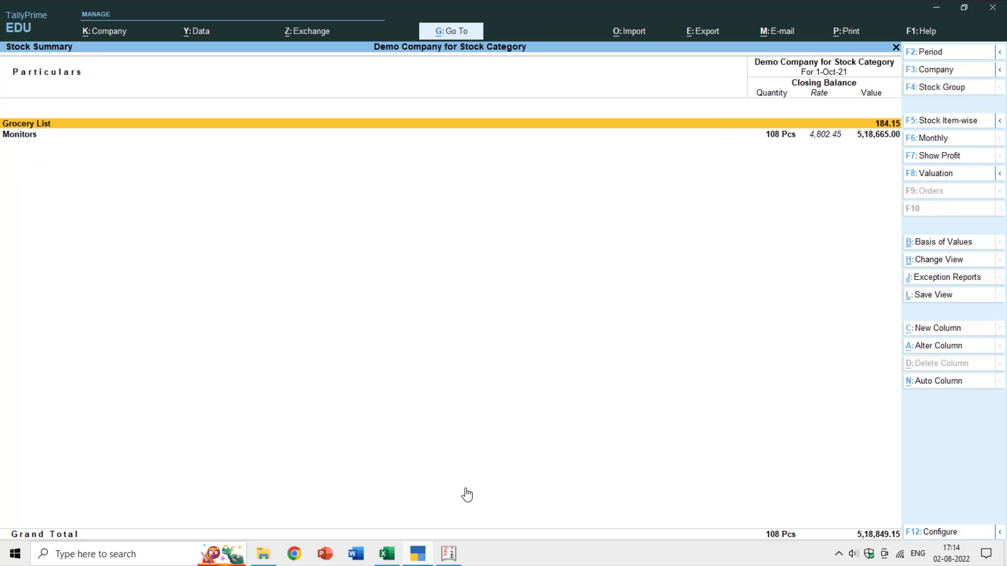
Open the Monitors group in the Stock Summary, and compare its brand subgroups with the Monitors sheet in Excel before returning to TallyPrime
key(Down)
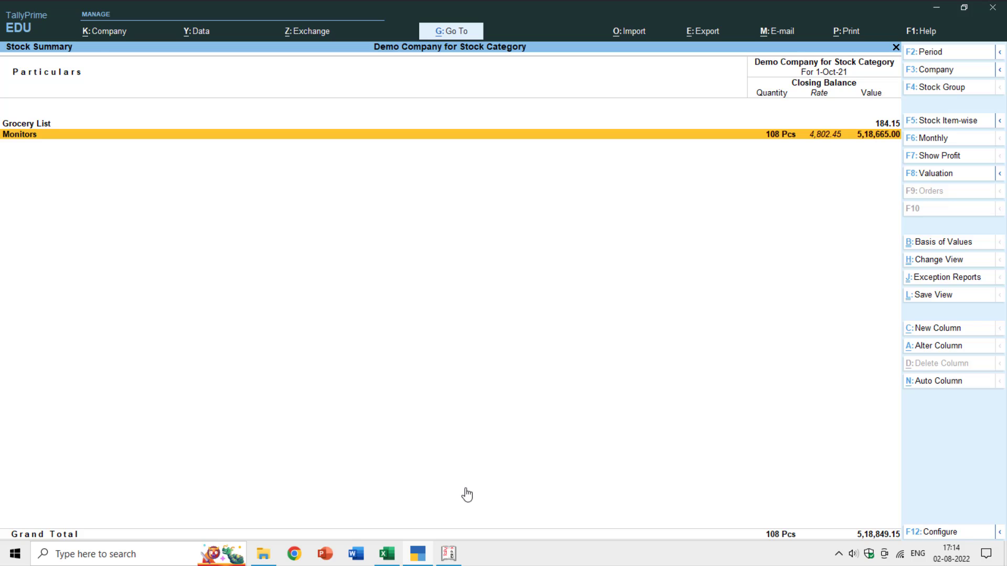
key(Return)
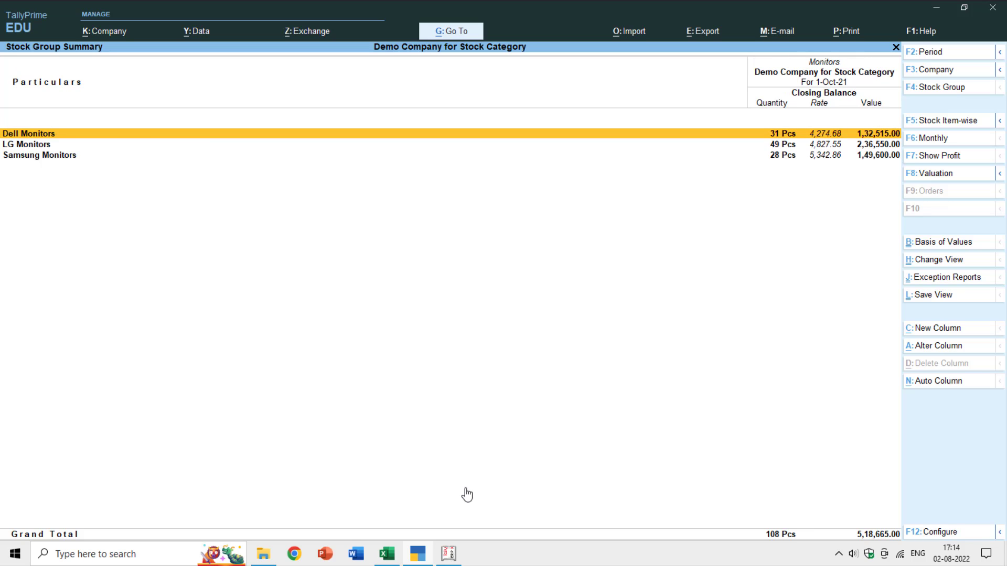
key(Down)
key(Down)
key(alt+Tab)
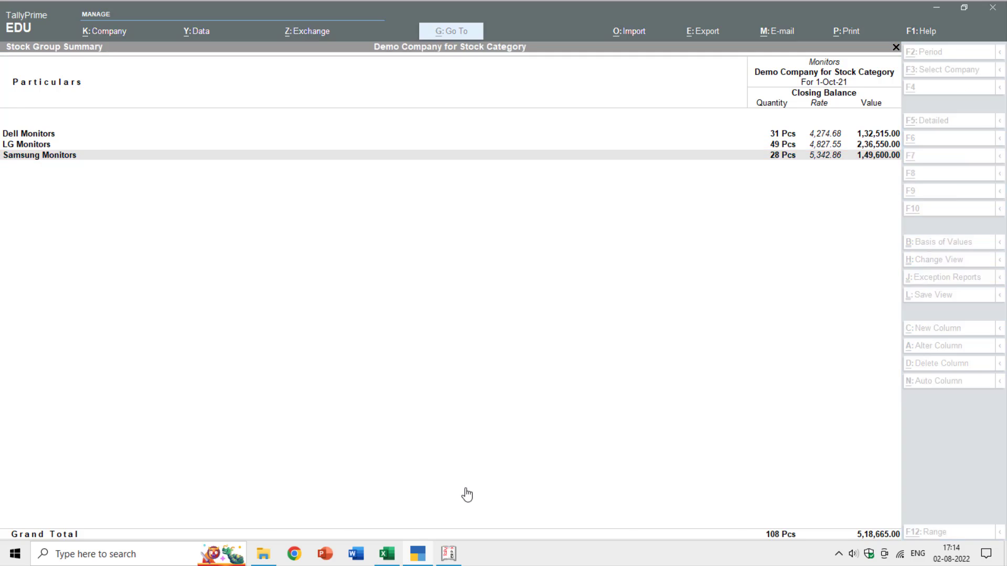
click(131, 519)
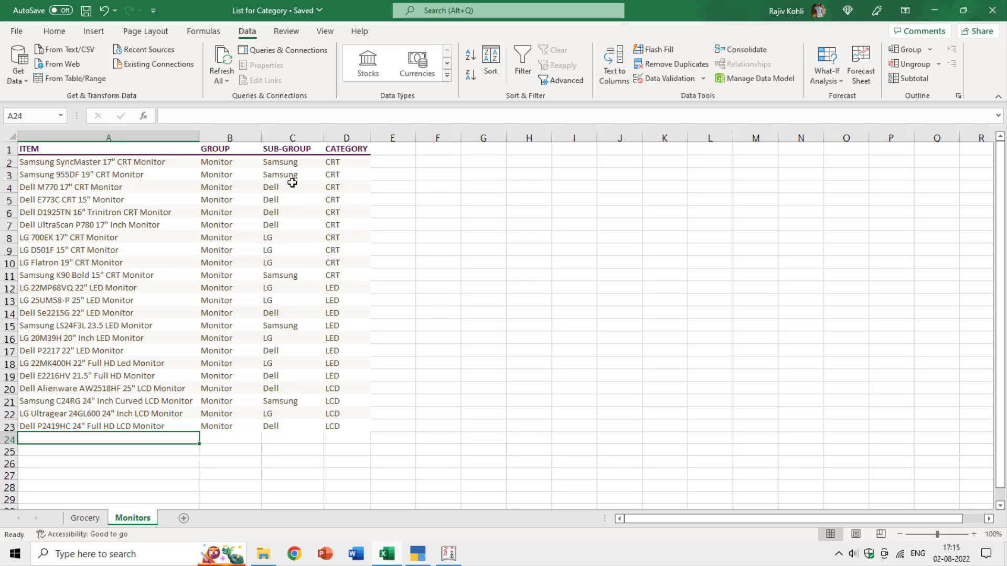
key(alt+Tab)
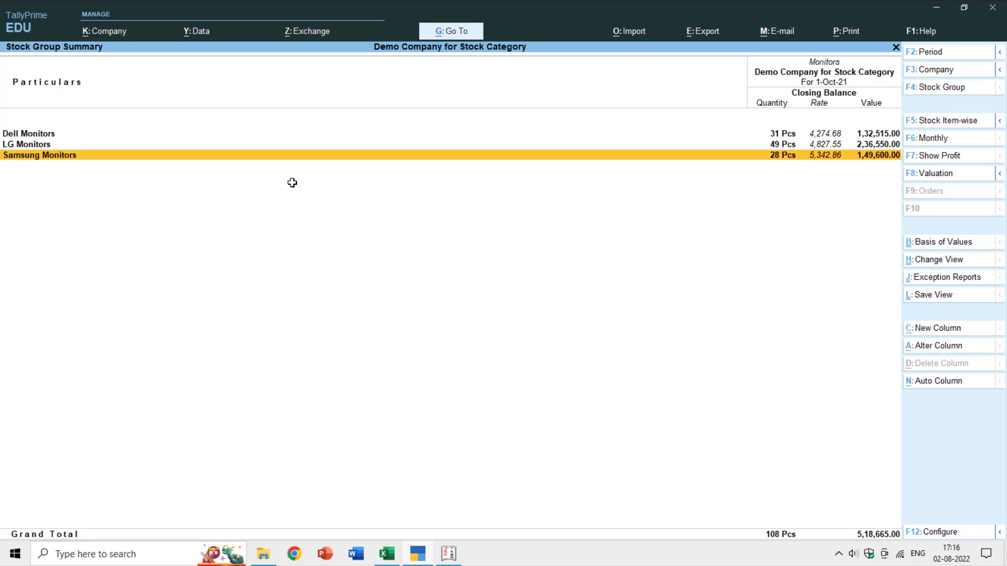
Leave the Stock Summary, open the Stock Items list in the Chart of Accounts, and go through it to Dell Alienware AW2518HF 25" LCD Monitor
key(Escape)
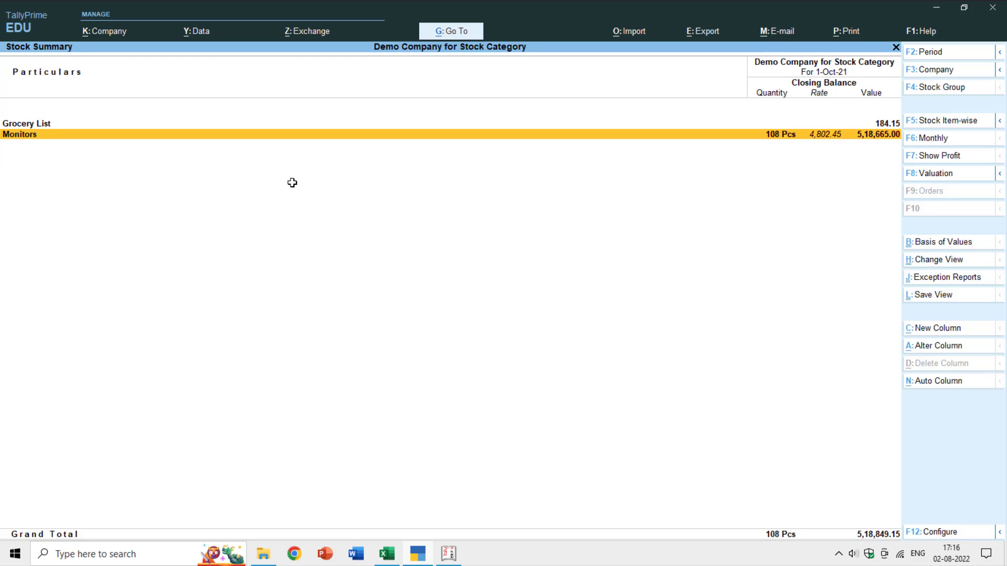
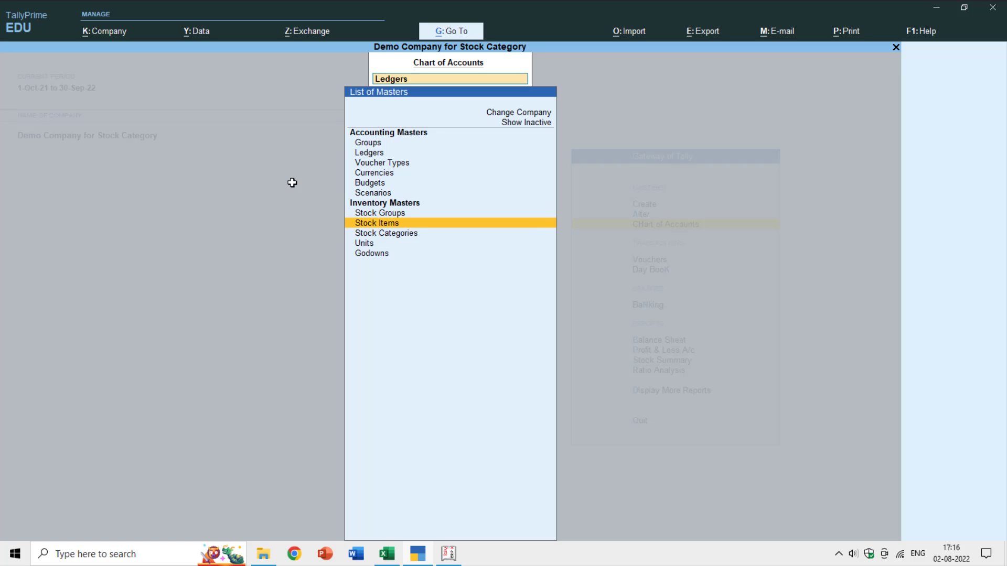
key(Return)
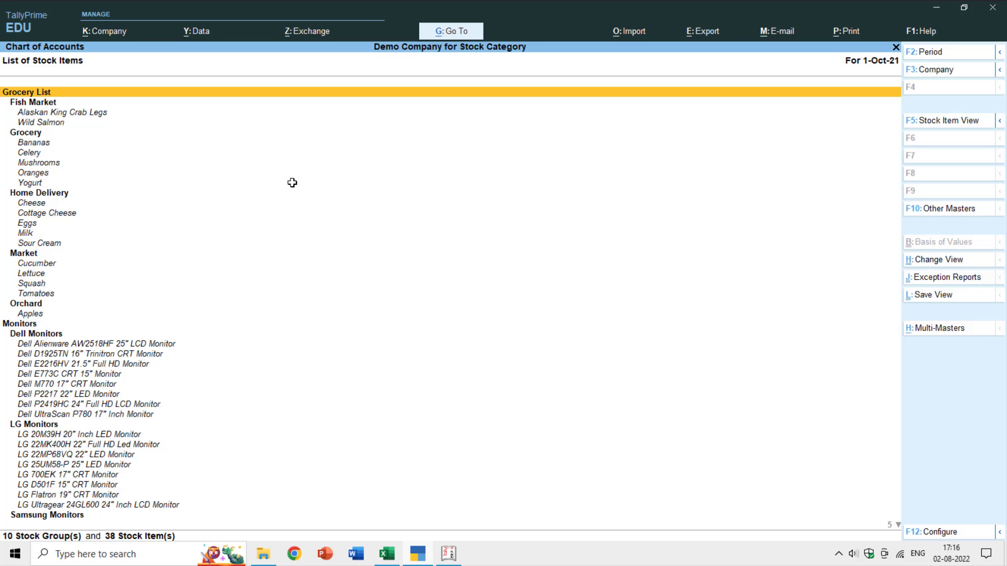
key(Down)
key(Down)
key(Down)
key(Down)
key(Down)
key(Down)
key(Down)
key(Down)
key(Down)
key(Down)
key(Down)
key(Down)
key(Down)
key(Down)
key(Down)
key(Down)
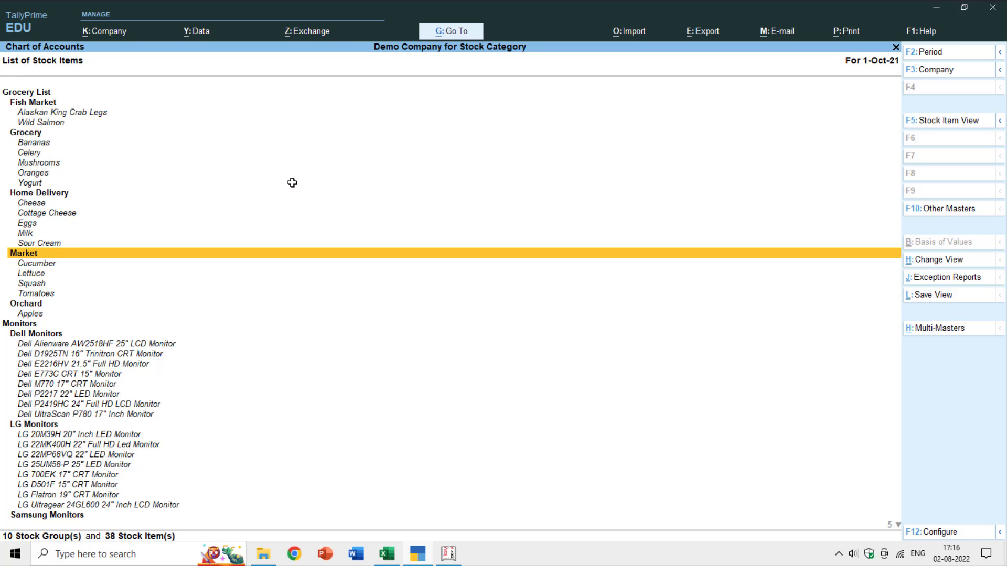
key(Down)
key(Down)
key(Down)
key(Down)
key(Down)
key(Down)
key(Down)
key(Down)
key(Down)
key(Down)
key(Up)
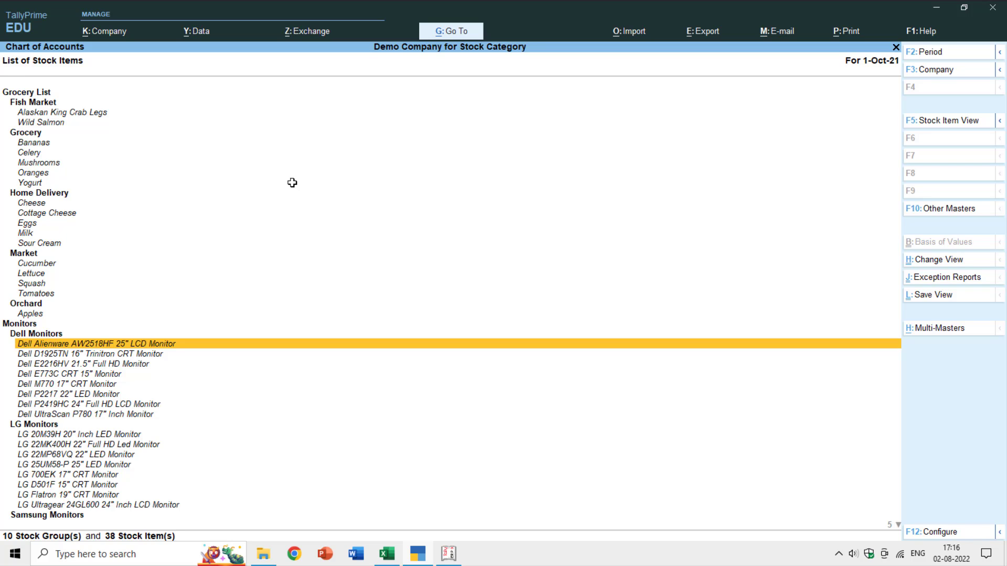
Open the Multi Alter form for the Dell Monitors stock group and advance to the first item's opening quantity
key(alt)
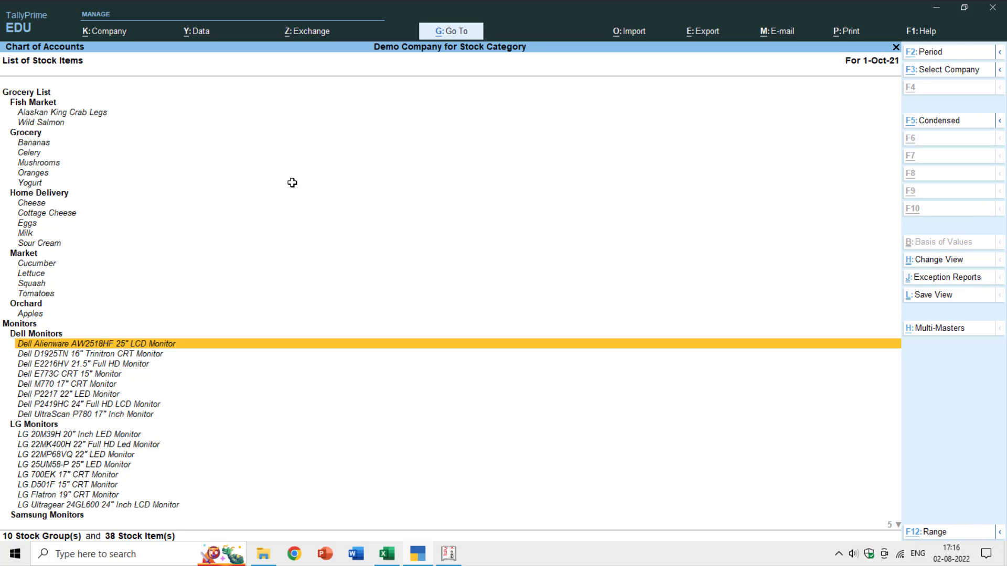
key(alt+h)
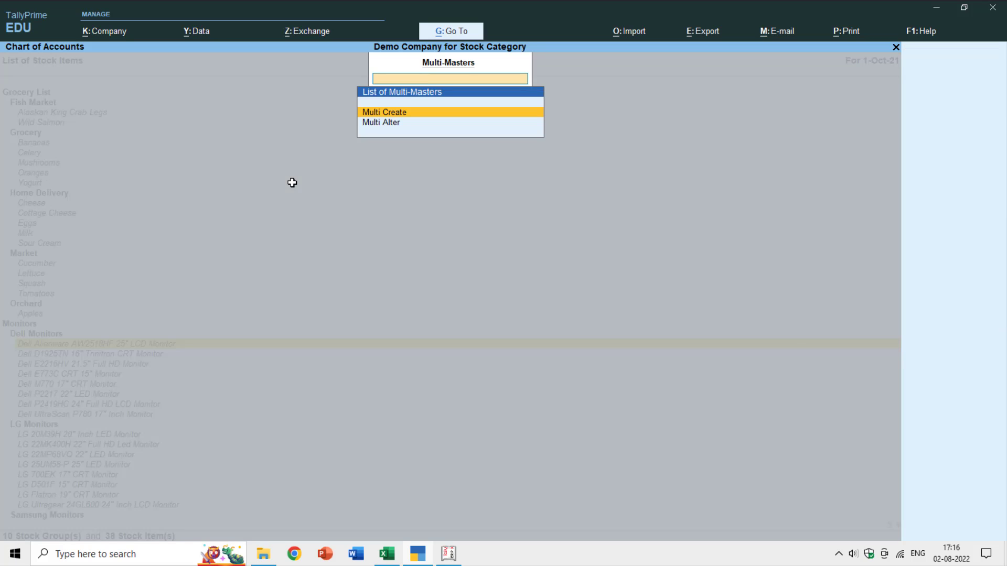
key(Down)
key(Return)
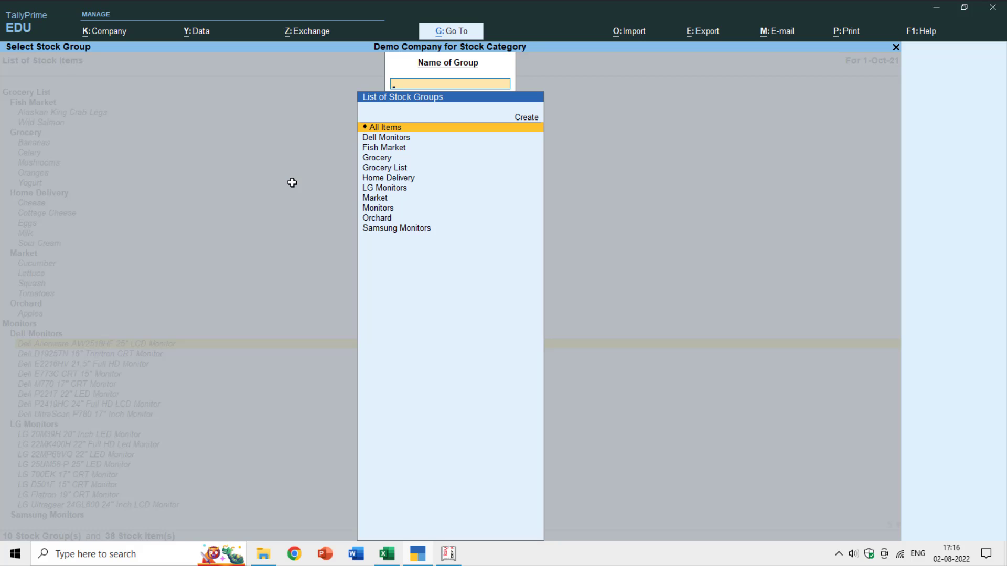
key(Down)
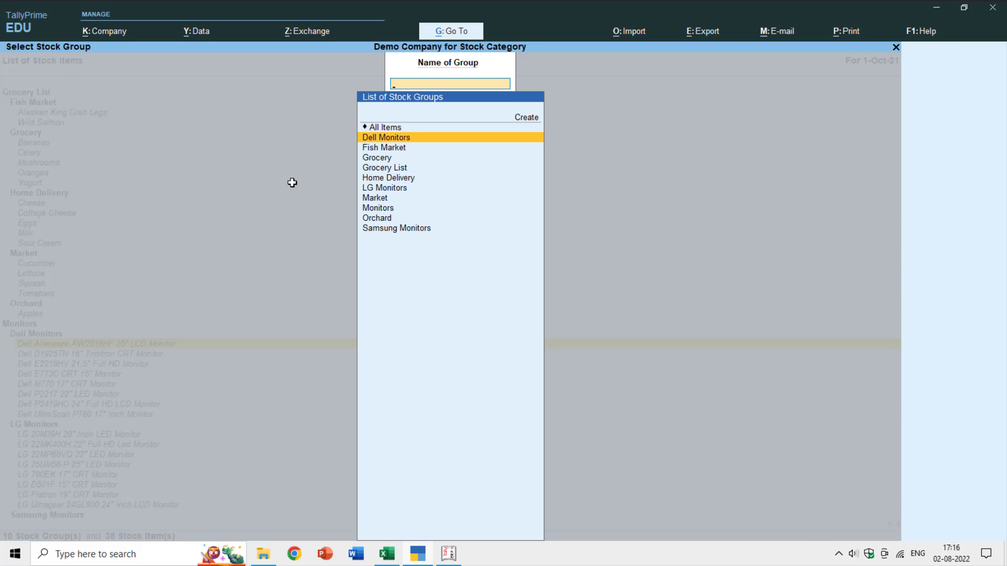
key(Return)
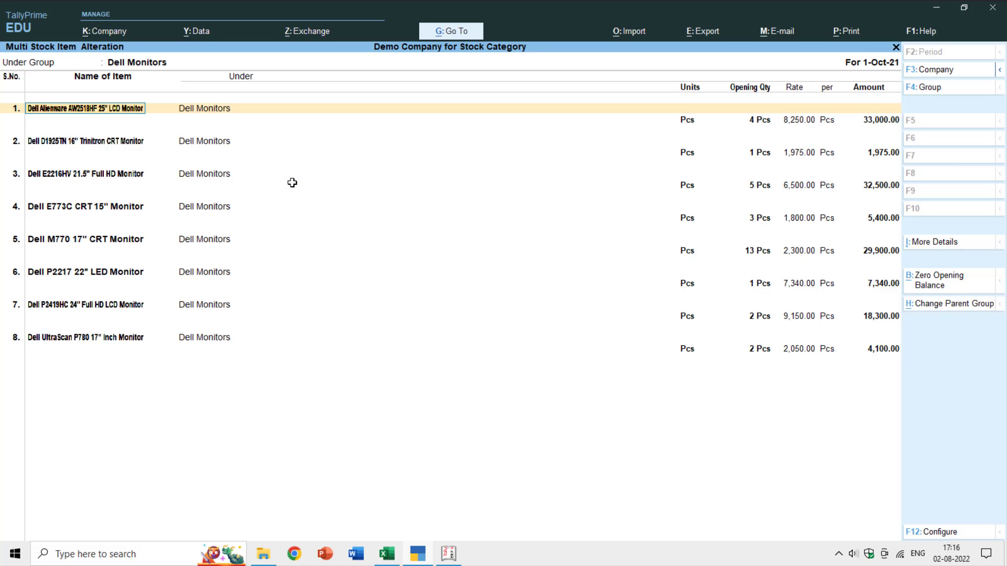
key(Return)
key(Return)
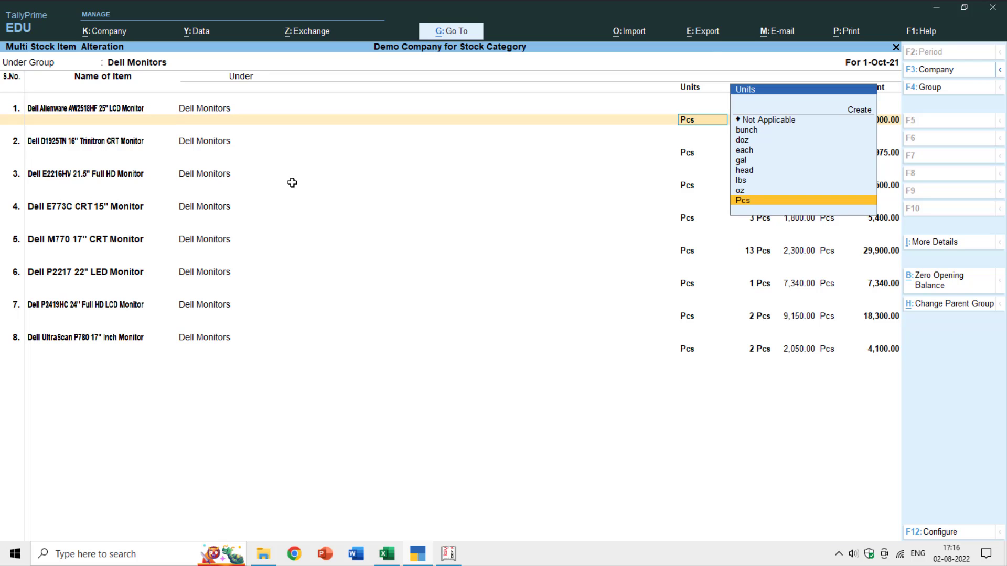
key(Return)
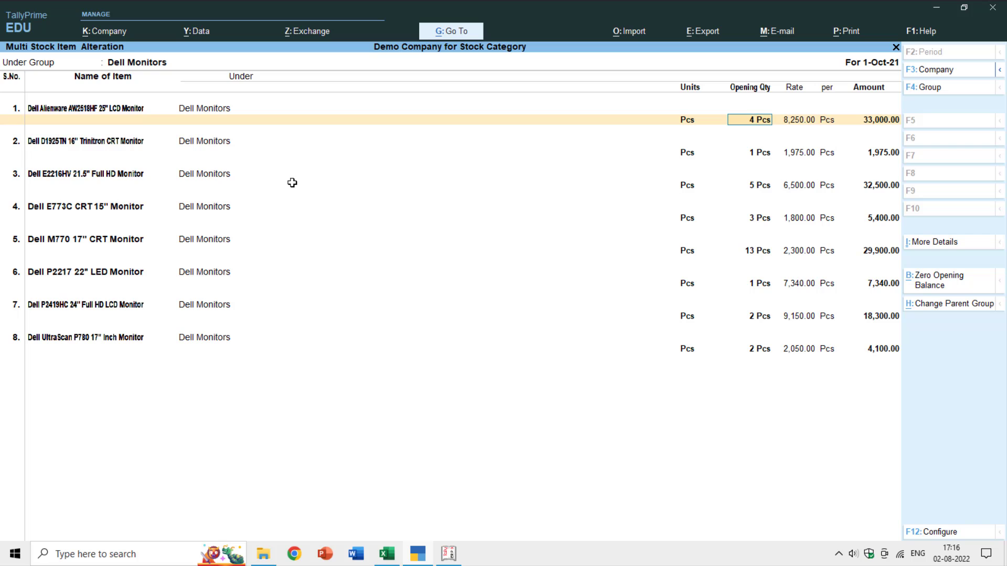
Set Show Stock Category Details to Yes for the multi stock item alteration, and leave the Dell Monitors form without saving item changes
key(F12)
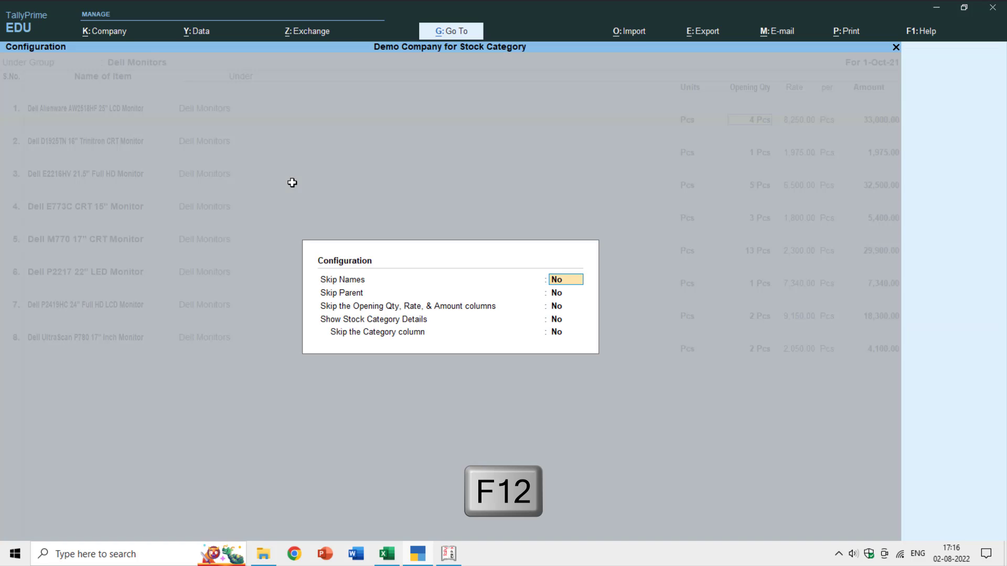
key(Return)
key(Return)
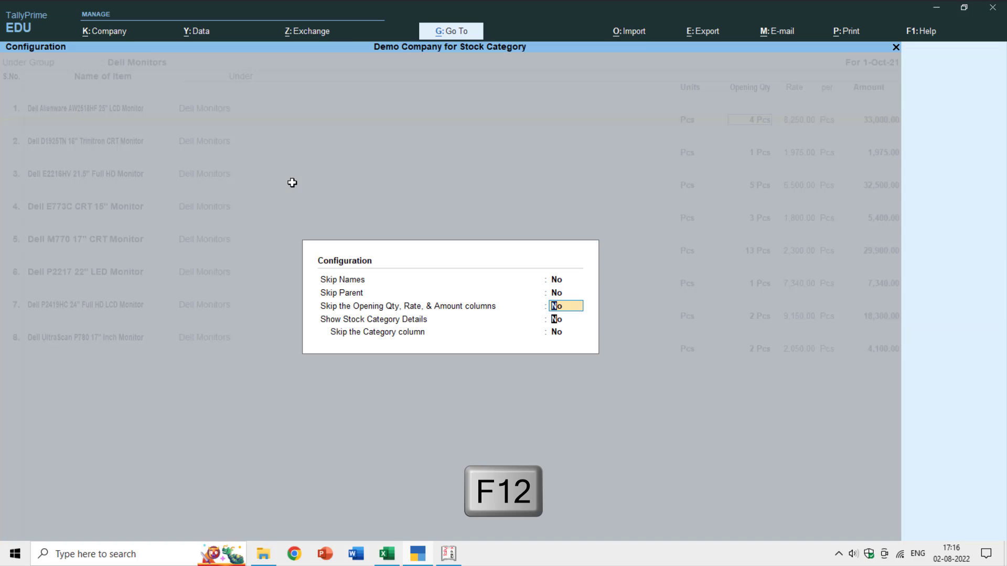
key(Return)
text(yes)
key(Return)
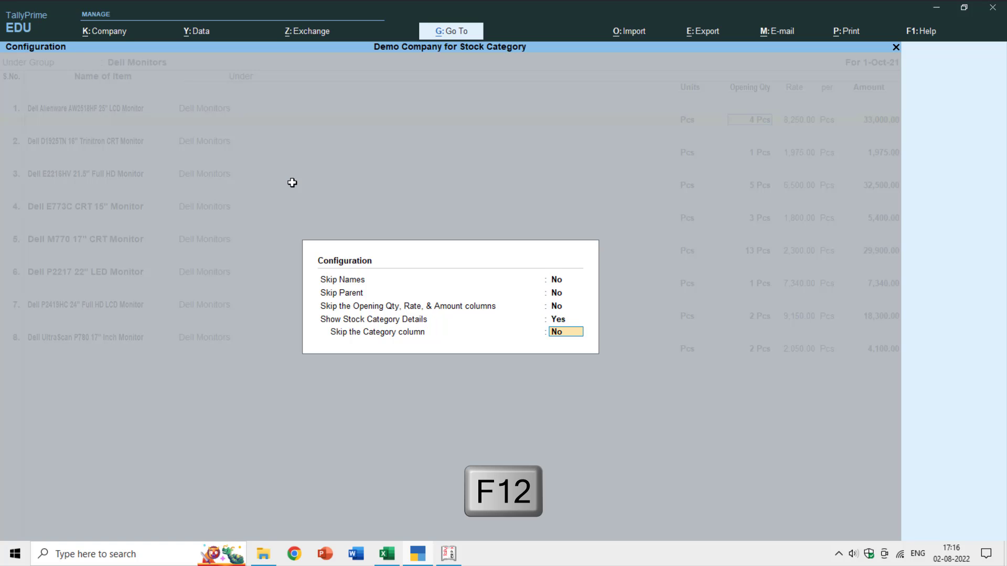
key(Return)
key(BackSpace)
key(BackSpace)
key(BackSpace)
key(BackSpace)
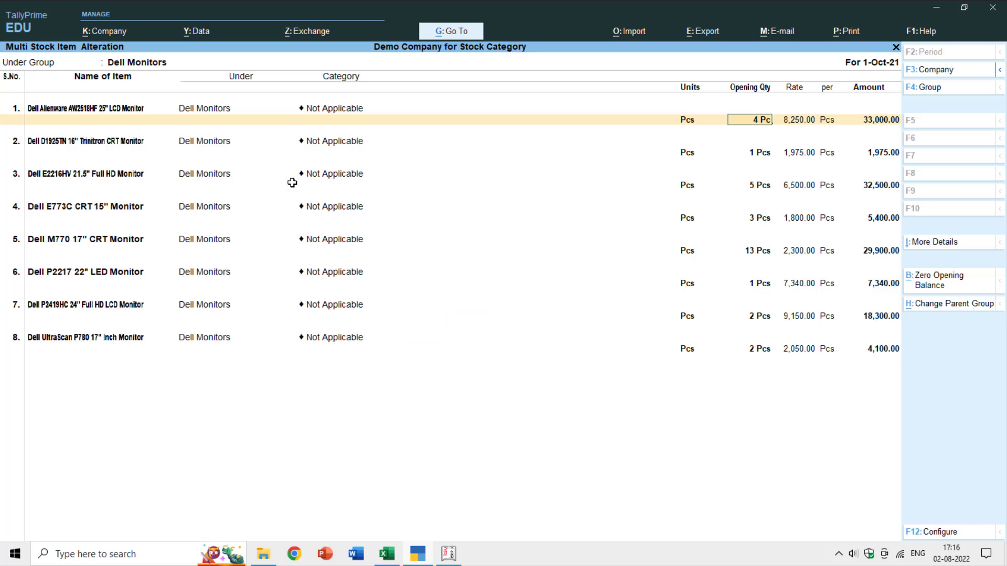
key(Escape)
key(Escape)
key(Escape)
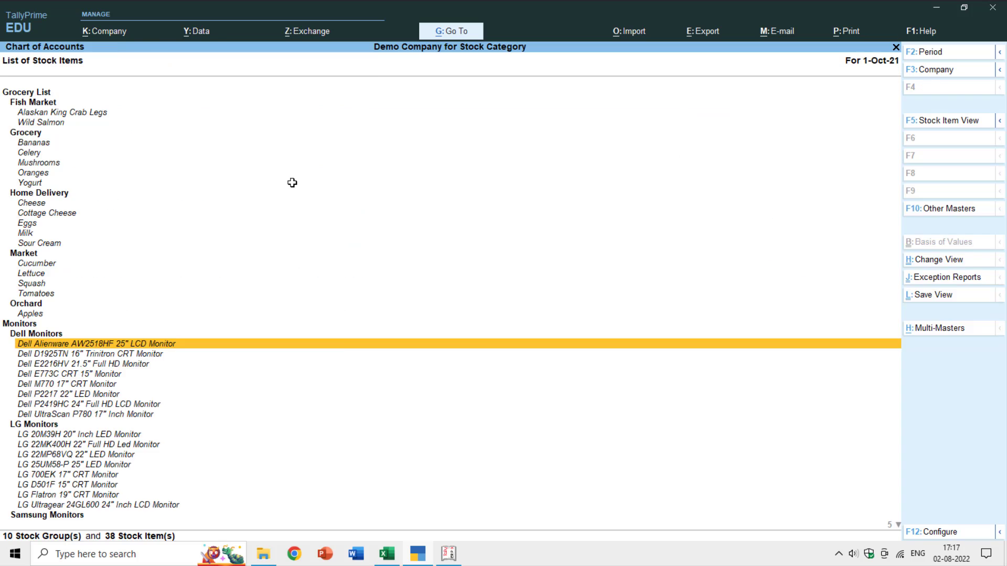
Open the stock item Dell Alienware AW2518HF 25" LCD Monitor for alteration from the Gateway of Tally
key(Up)
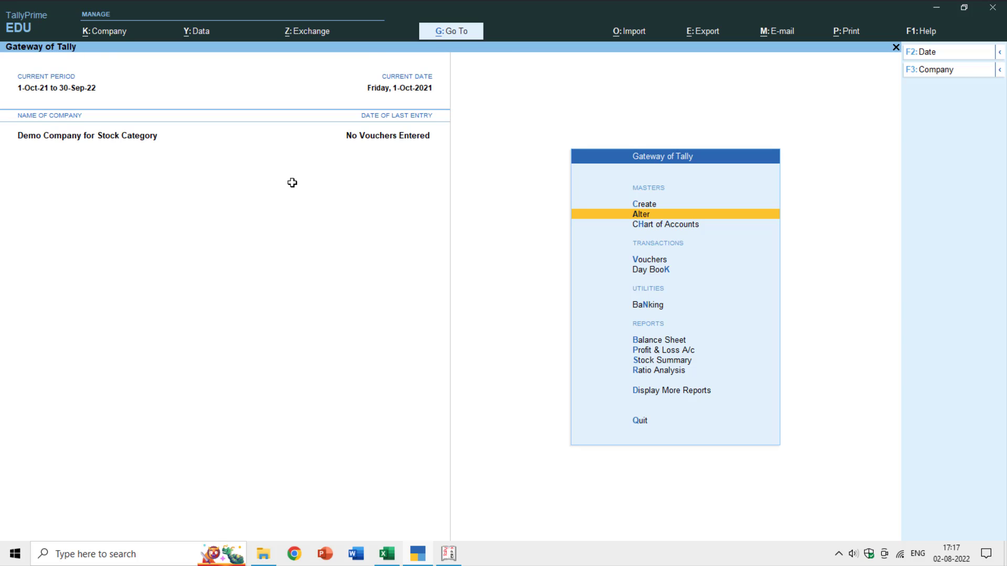
key(Return)
key(Down)
key(Down)
key(Down)
key(Down)
key(Down)
key(Down)
key(Down)
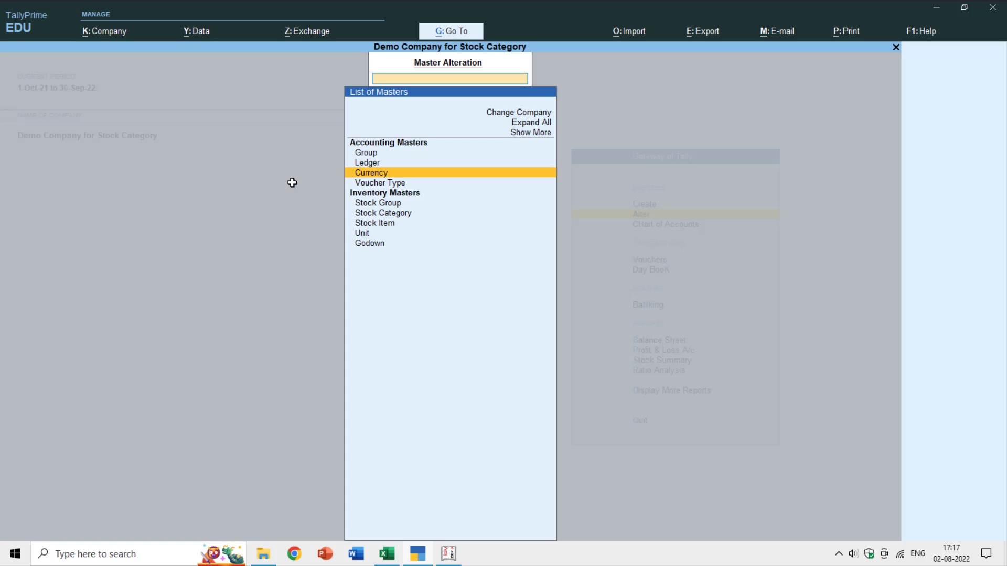
key(Return)
text(De)
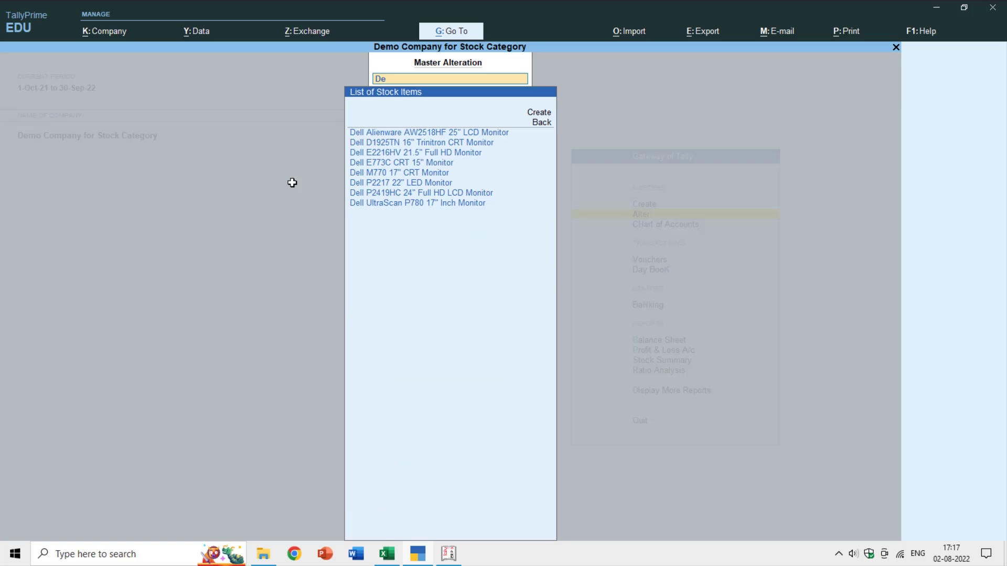
key(Return)
key(Return)
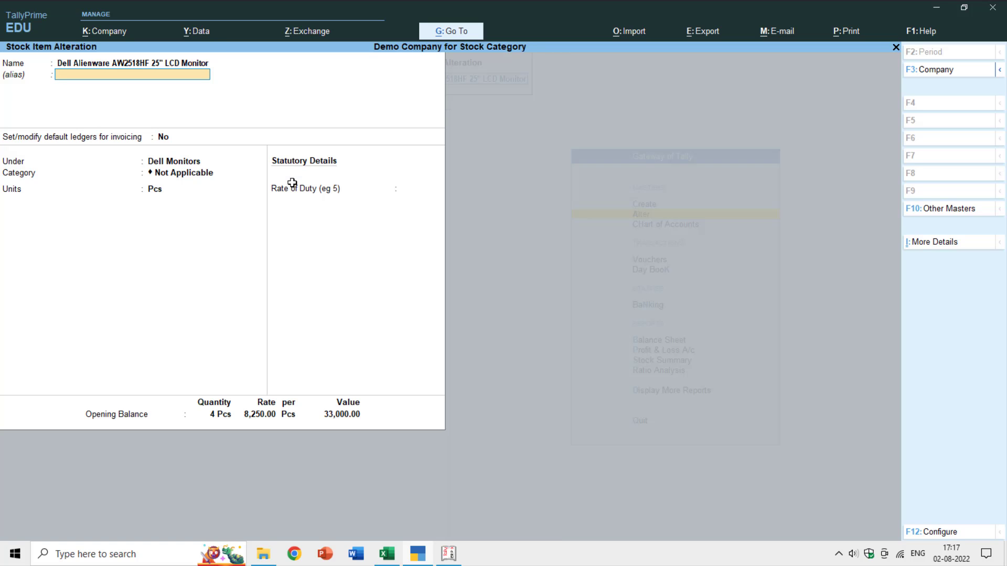
View the category choices for the Dell Alienware monitor, and leave the item form without making changes
key(Return)
key(Return)
key(Return)
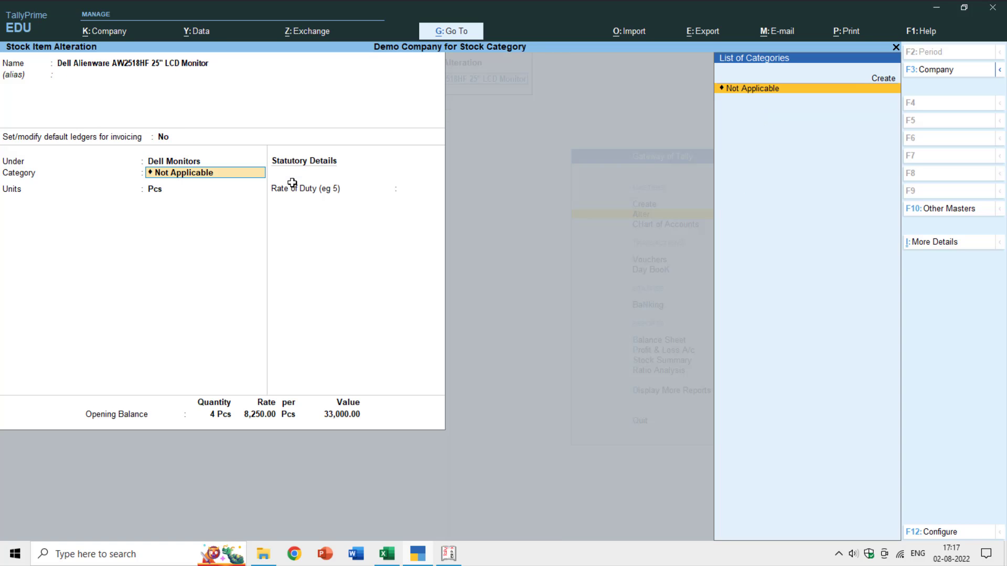
key(Escape)
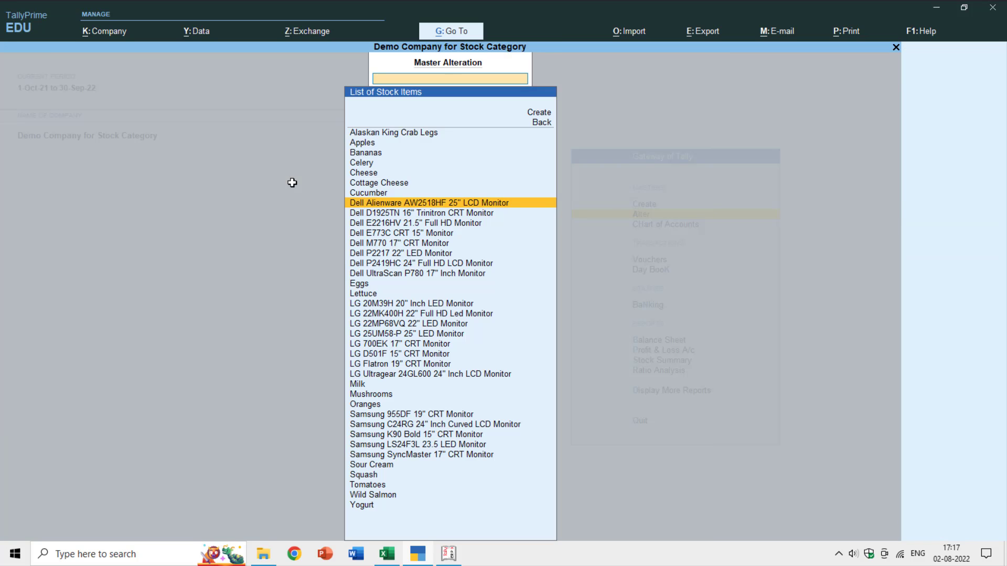
Leave the stock item list and open the Stock Category creation form from the Gateway of Tally
key(Escape)
key(Up)
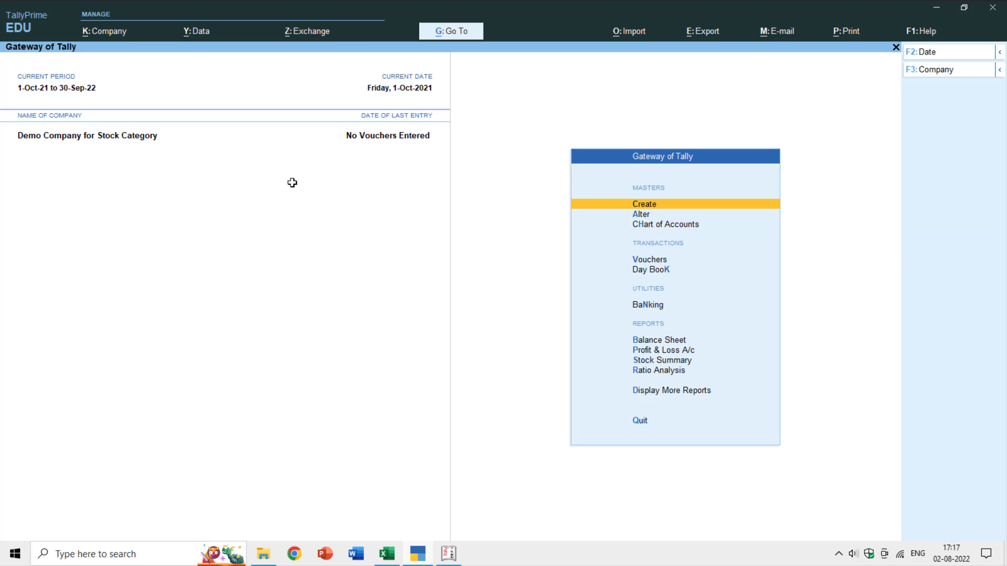
key(Return)
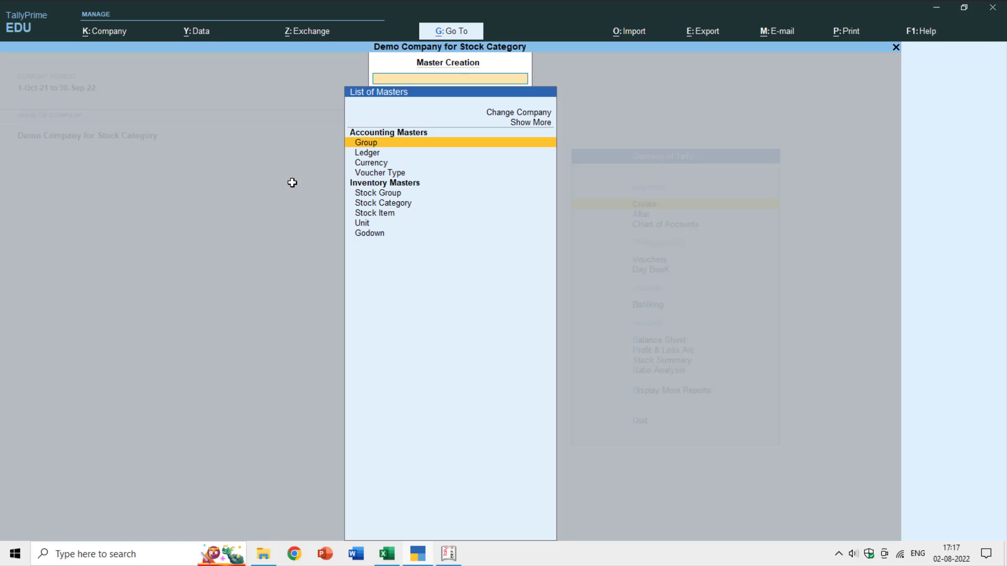
key(Down)
key(Down)
key(Down)
key(Down)
key(Down)
key(Return)
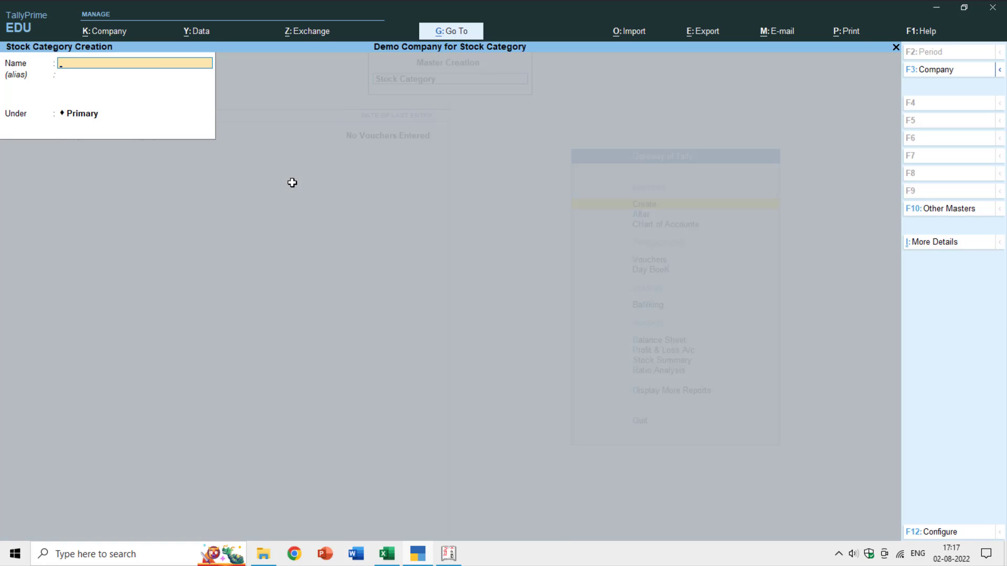
Check the category names on the Excel Monitors sheet, and create the stock category CRT under Primary in TallyPrime
key(alt+Tab)
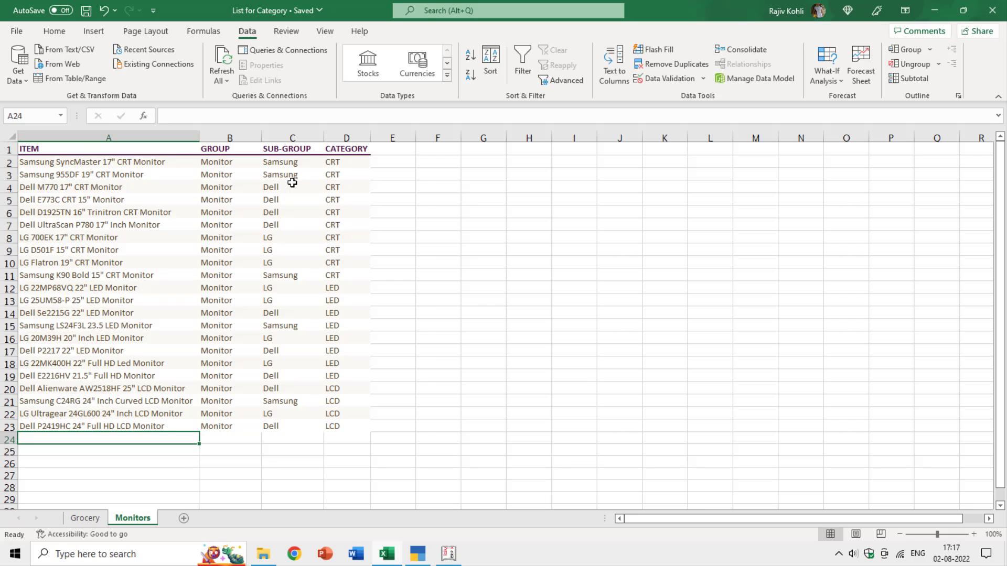
key(alt+Tab)
text(CR)
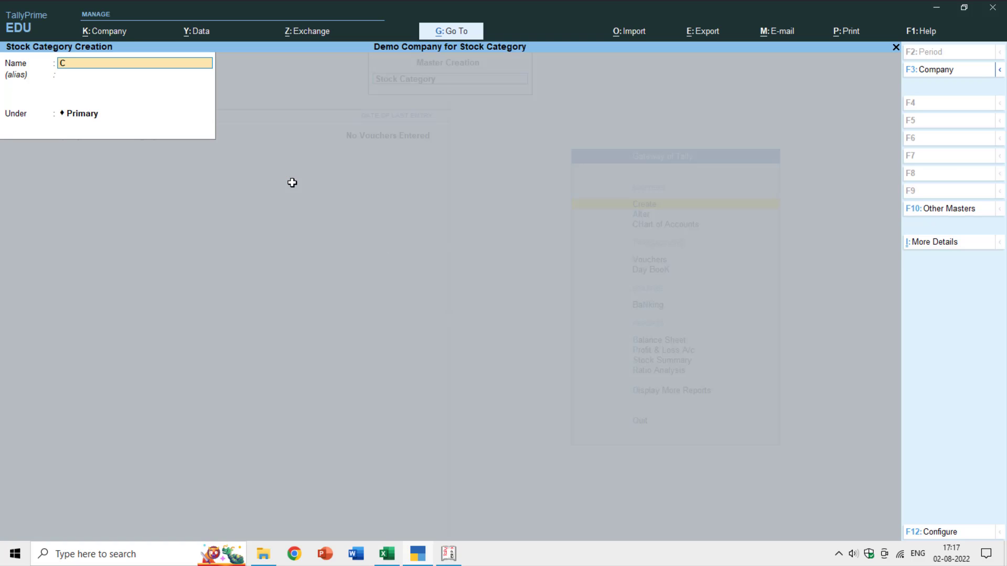
key(Return)
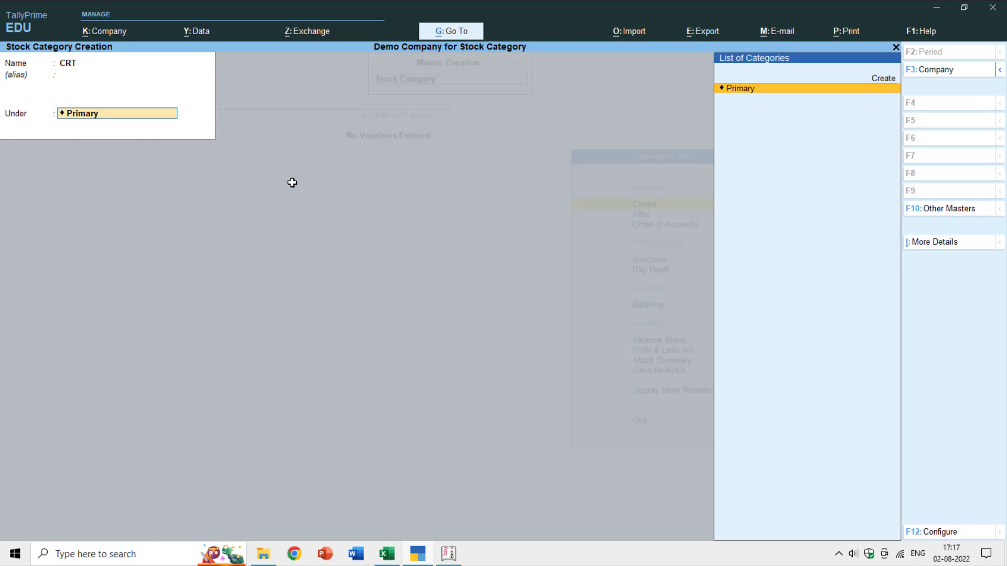
key(Return)
key(Return)
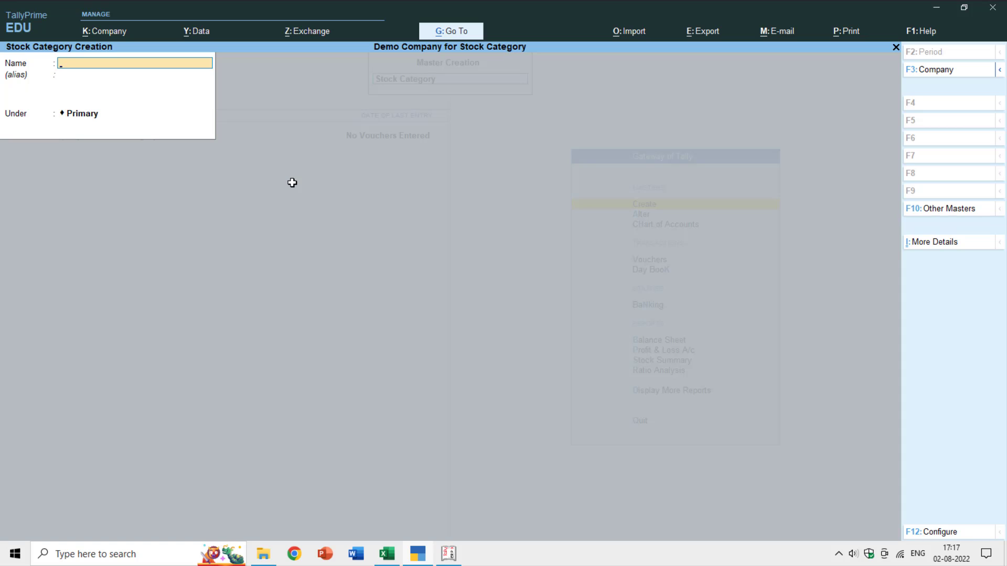
Create the stock category LCD under Primary
text(LCD)
key(Return)
key(Return)
key(Return)
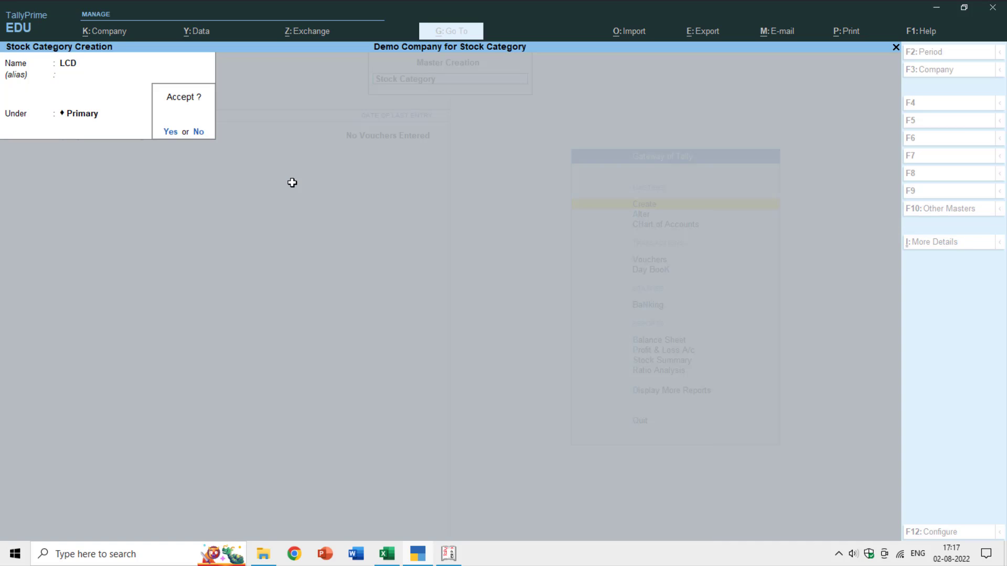
key(Return)
Create the stock category LED under Primary and return to the Gateway of Tally
text(LED)
key(Return)
key(Return)
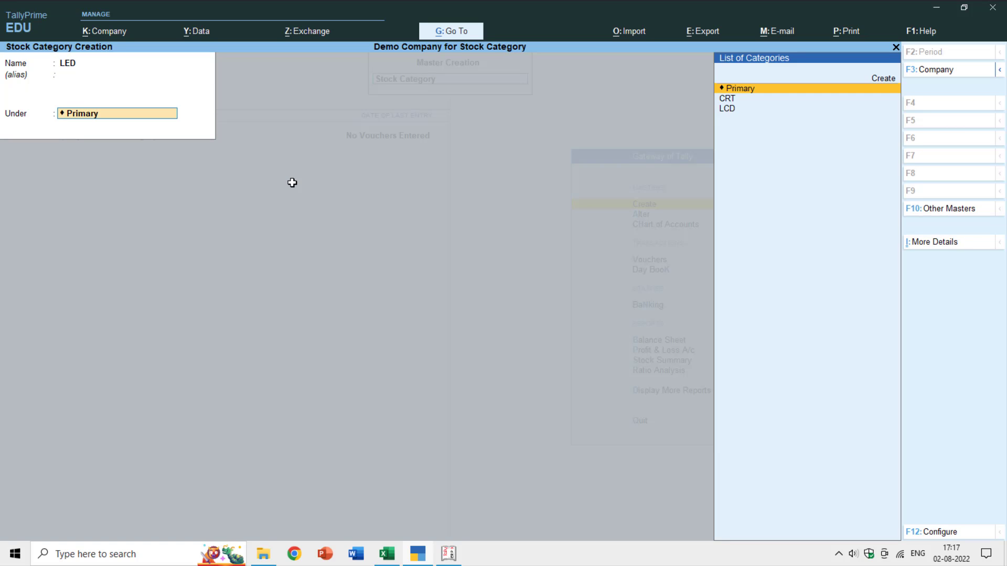
key(Return)
key(Return)
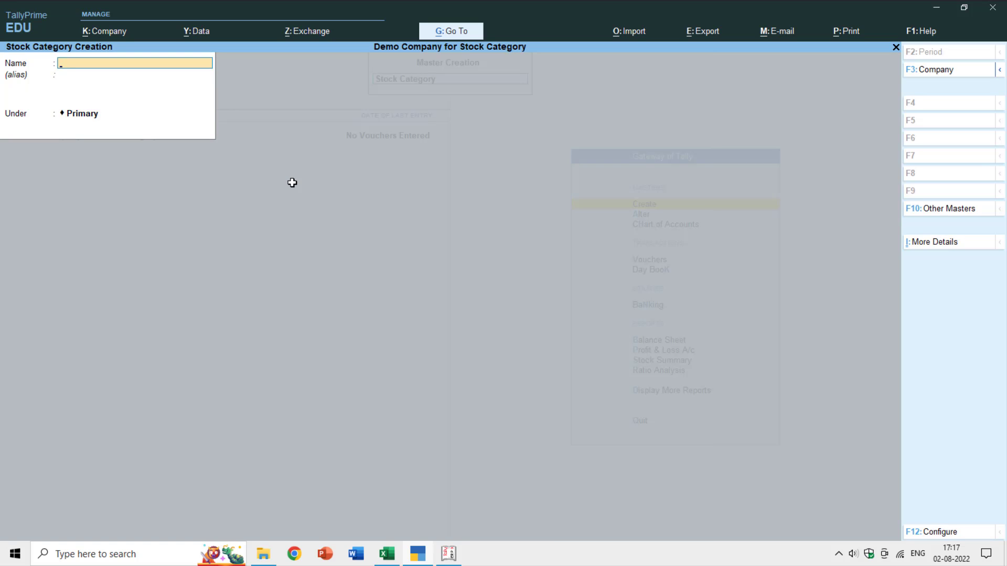
key(Escape)
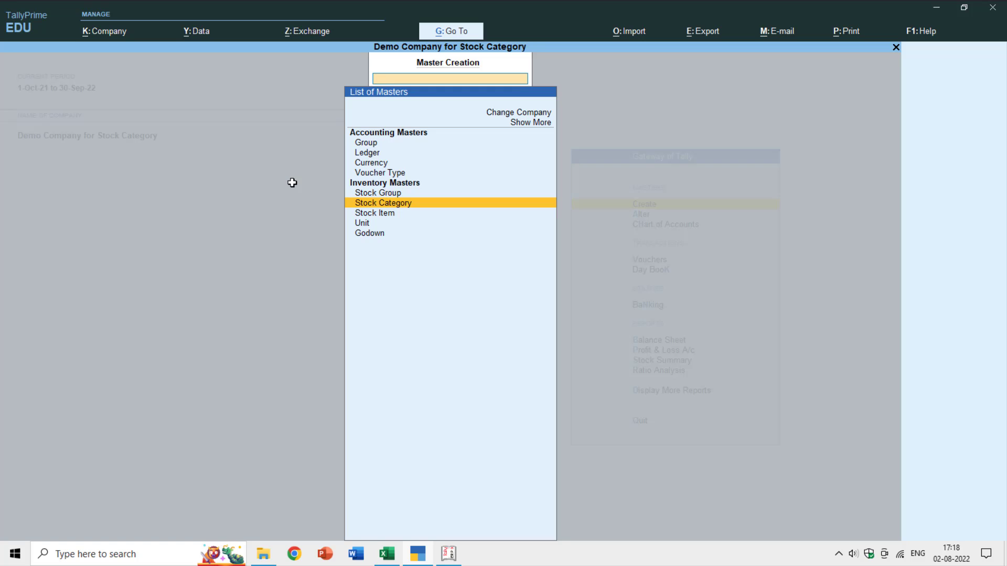
key(Escape)
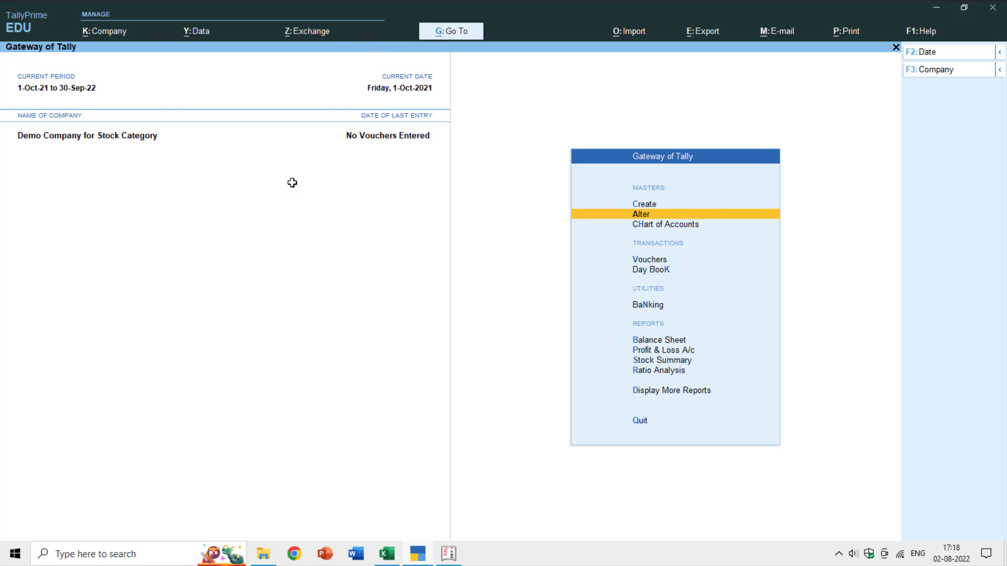
Open the list of stock items in the Chart of Accounts
key(Down)
key(Return)
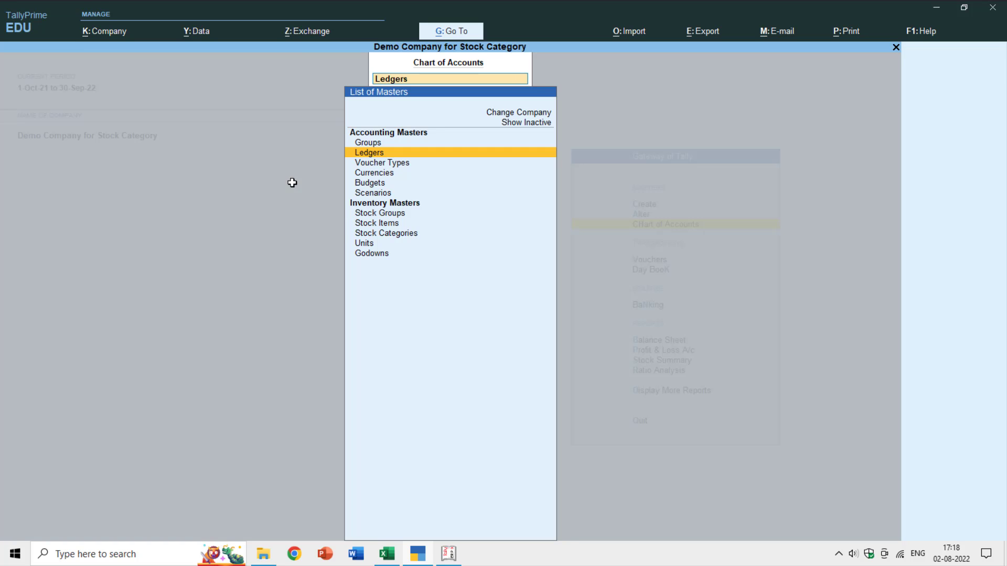
key(Down)
key(Down)
key(Down)
key(Down)
key(Down)
key(Down)
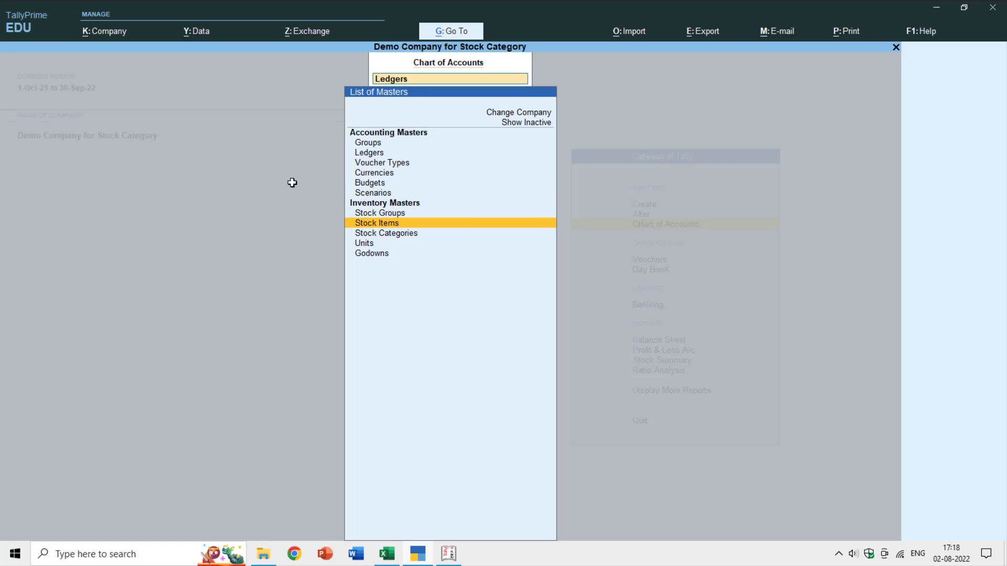
key(Return)
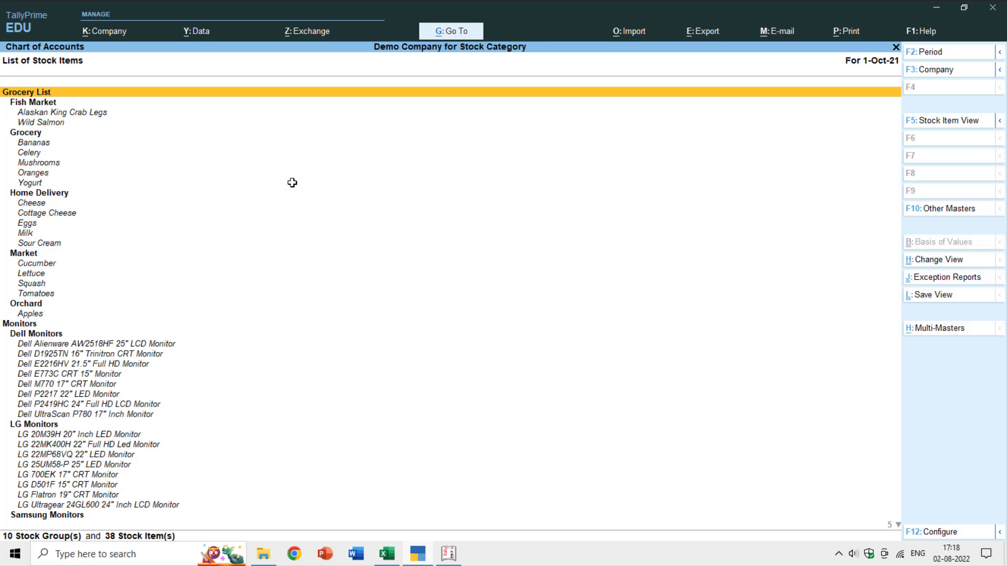
Open the Multi Alter form for the stock items of the Dell Monitors group
key(alt)
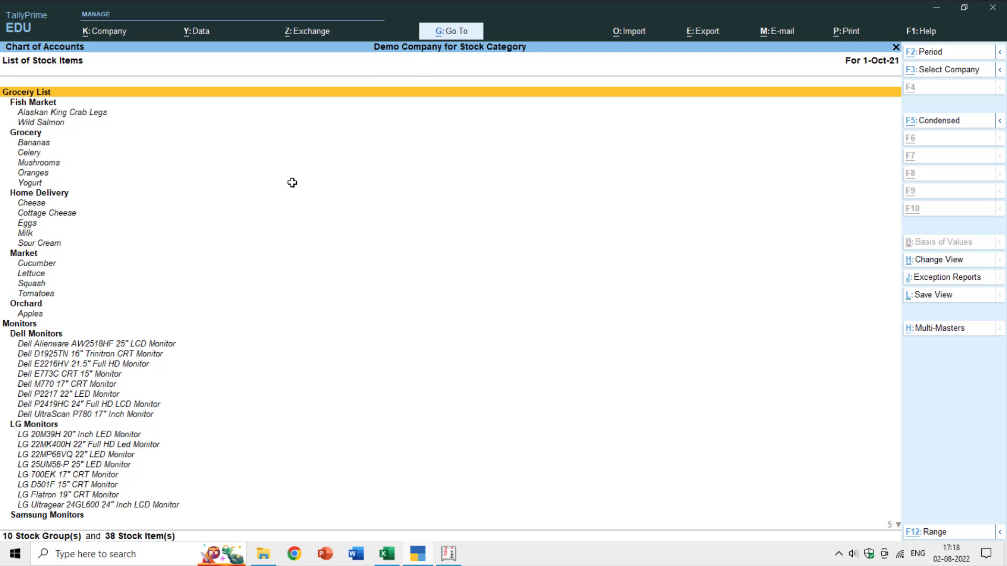
key(alt+h)
key(Down)
key(Return)
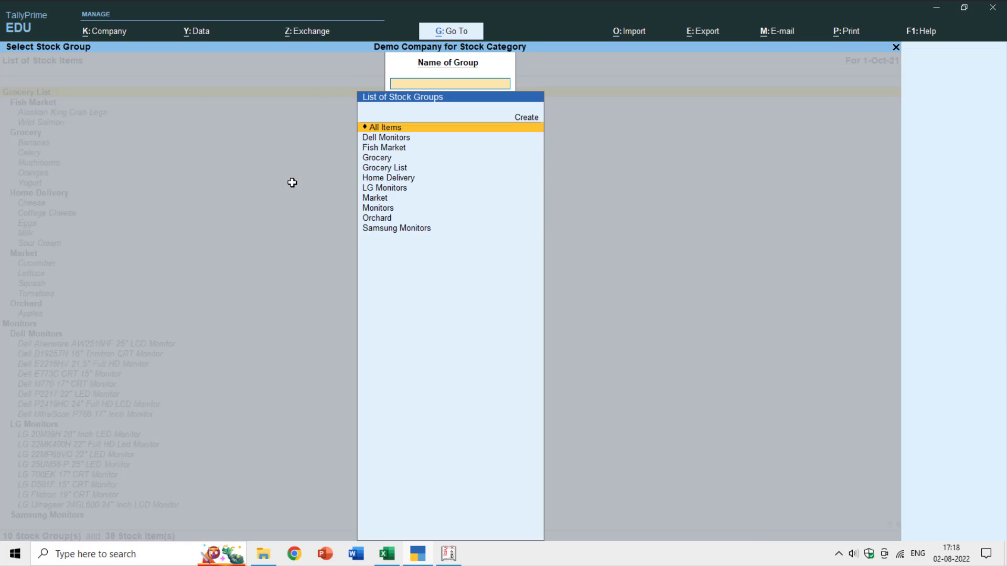
key(Down)
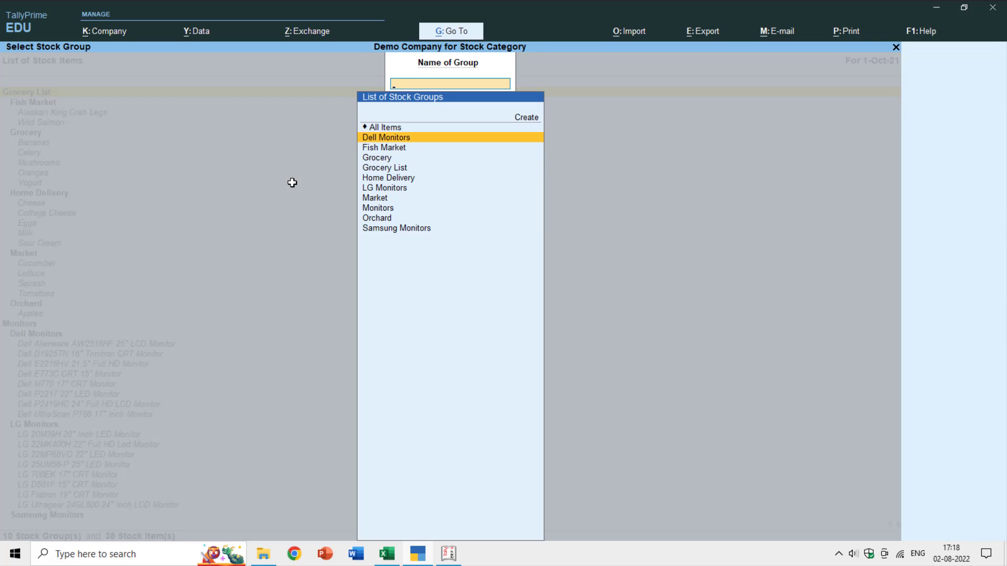
key(Return)
key(Return)
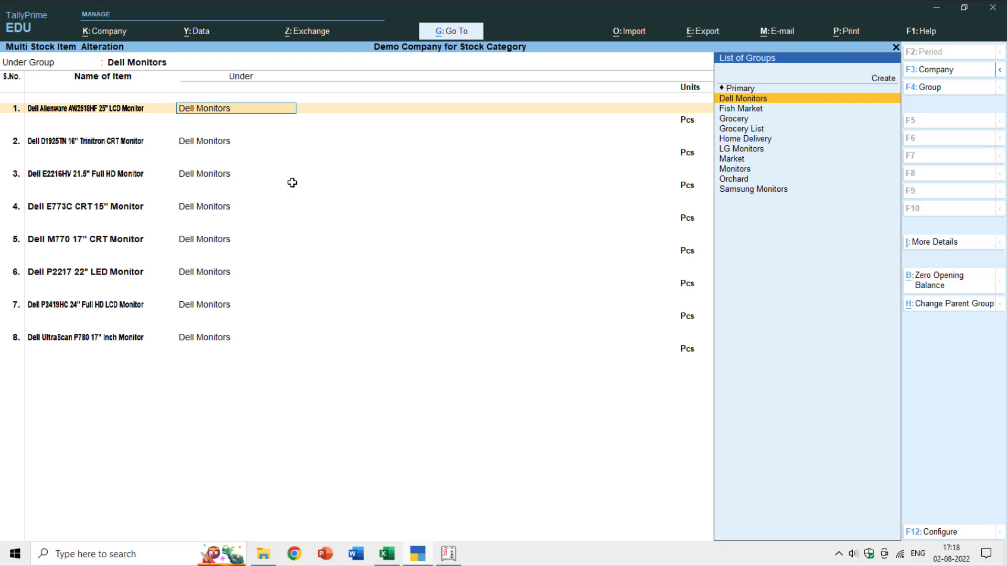
Set Show Stock Category Details to Yes in the multi stock item alteration configuration, keeping Skip the Category column at No
key(Return)
key(F12)
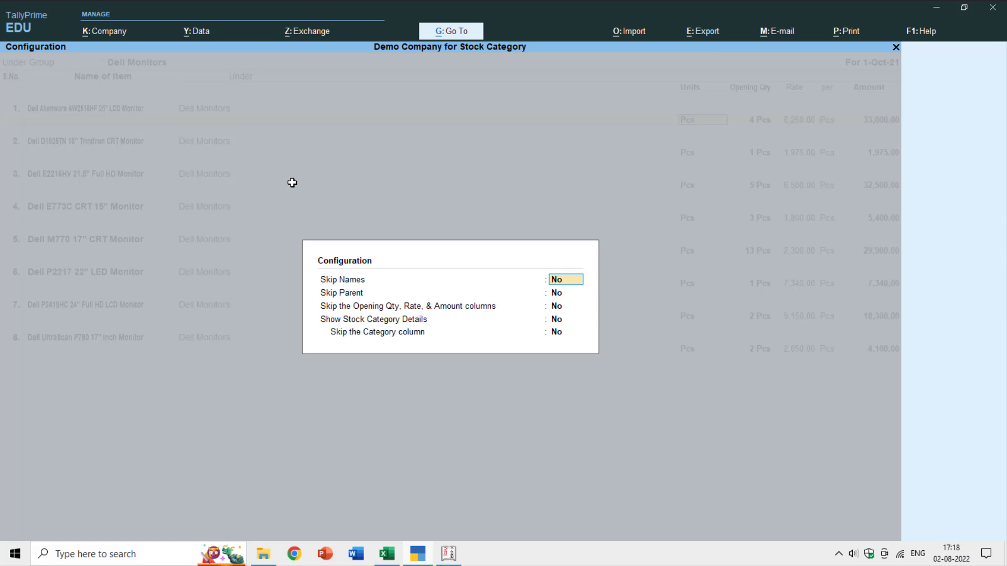
key(Return)
key(Return)
key(Return)
text(y)
key(Return)
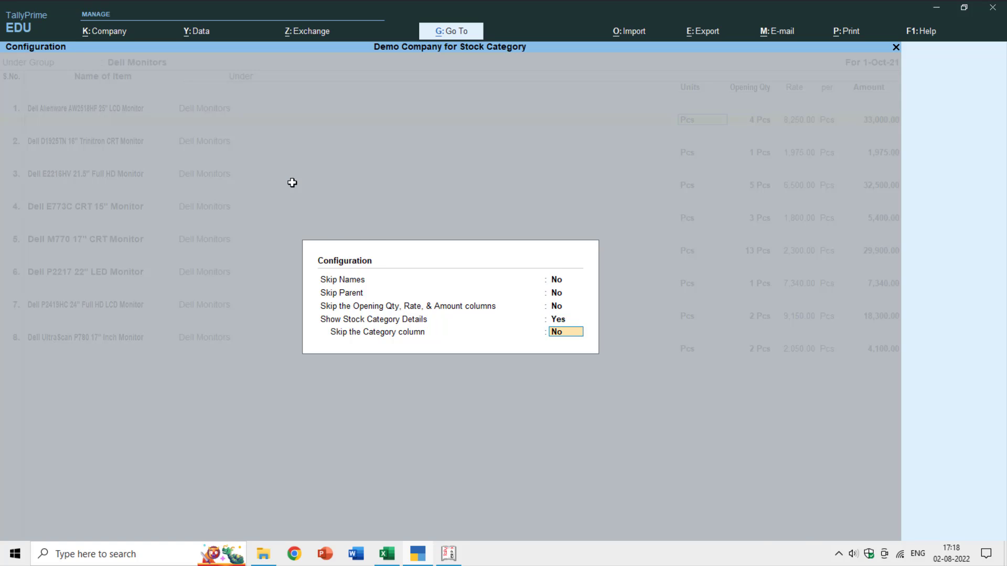
key(Return)
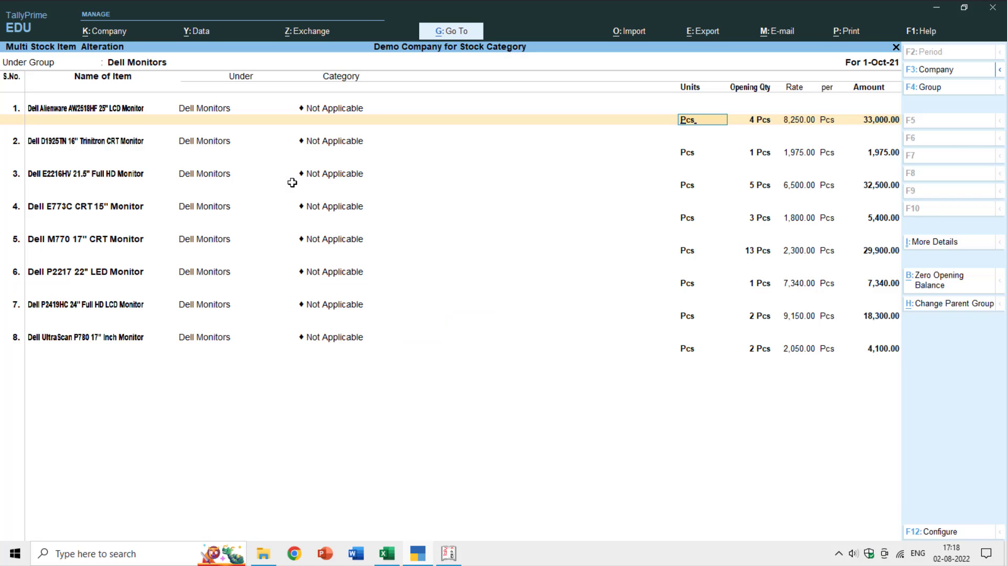
Assign the category LCD to Dell Alienware AW2518HF 25" LCD Monitor
key(shift+Tab)
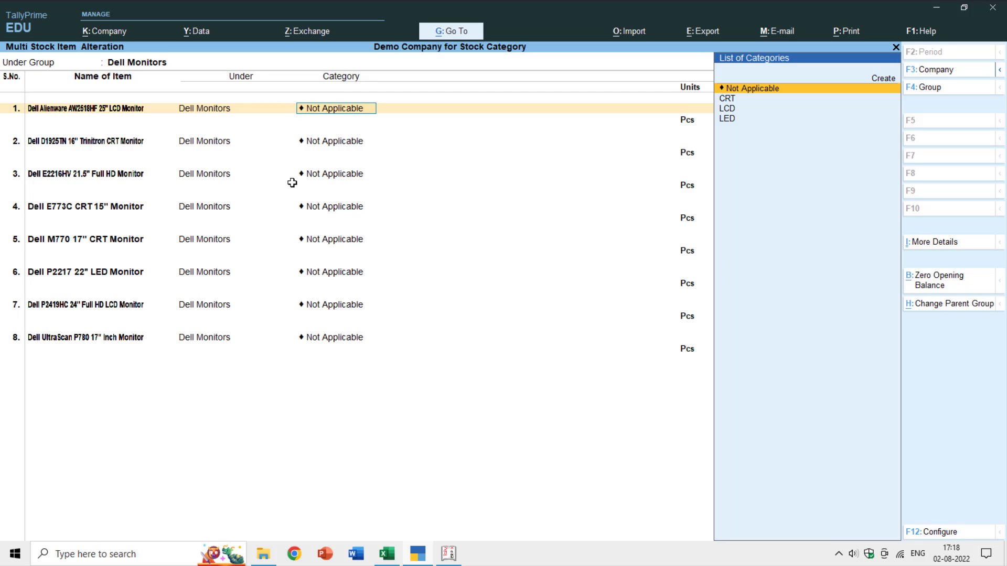
key(Down)
key(Down)
key(Return)
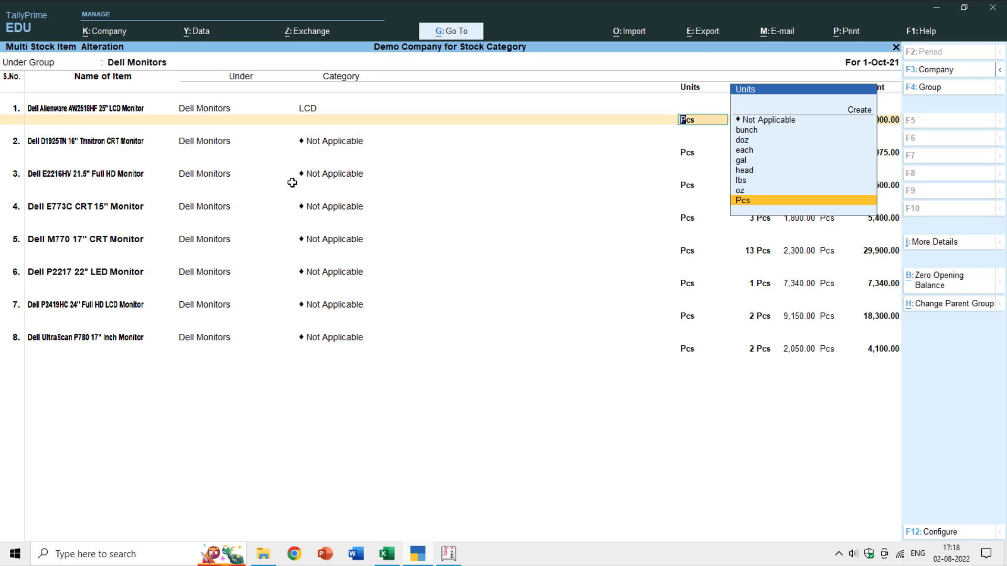
Assign the category CRT to Dell D1925TN 16" Trinitron CRT Monitor, keeping the preceding item's unit and opening values
key(Return)
key(Return)
key(Return)
key(Return)
key(Return)
key(Return)
key(Return)
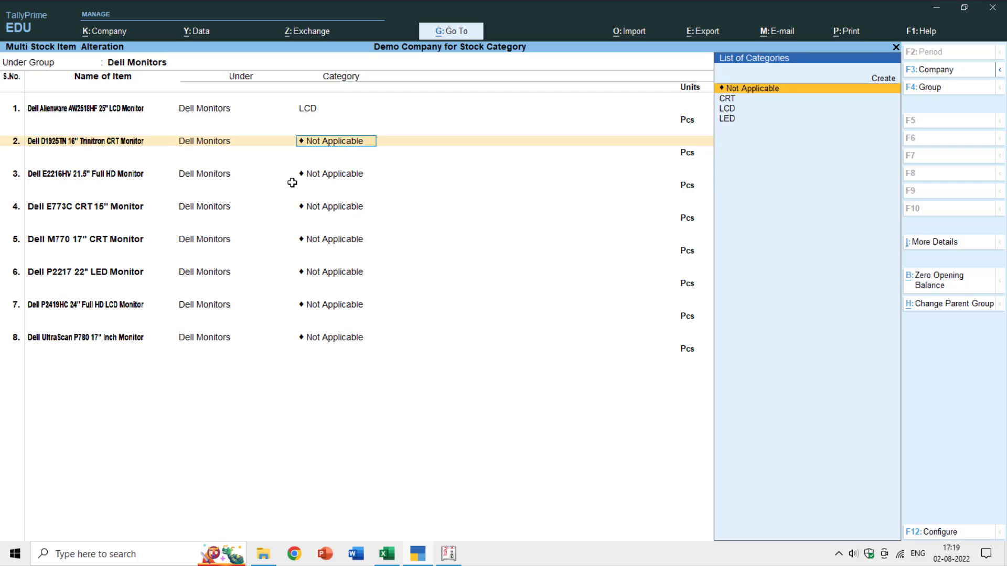
key(Down)
key(Return)
Assign the category LCD to Dell E2216HV 21.5" Full HD Monitor
key(Return)
key(Return)
key(Return)
key(Return)
key(Return)
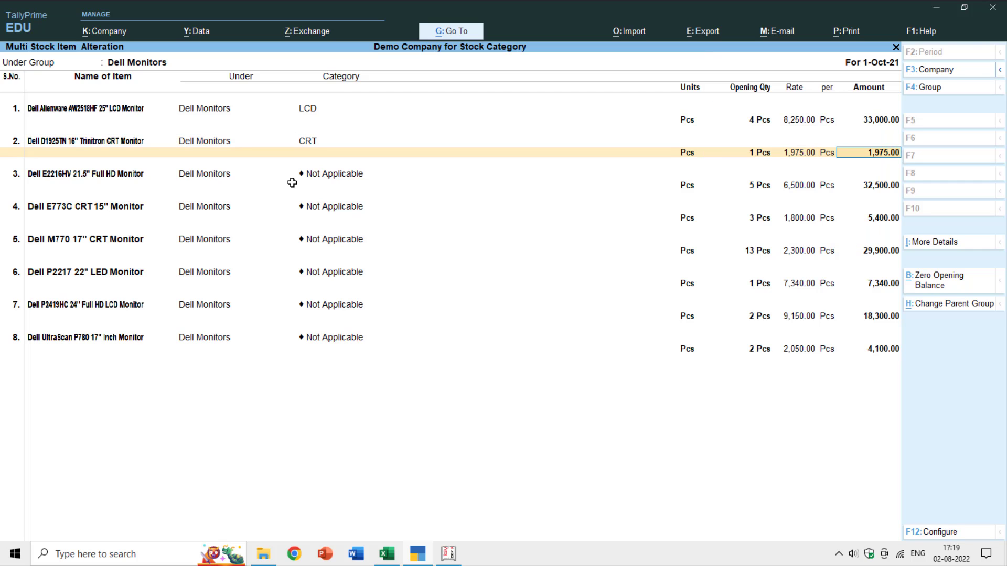
key(Return)
key(Return)
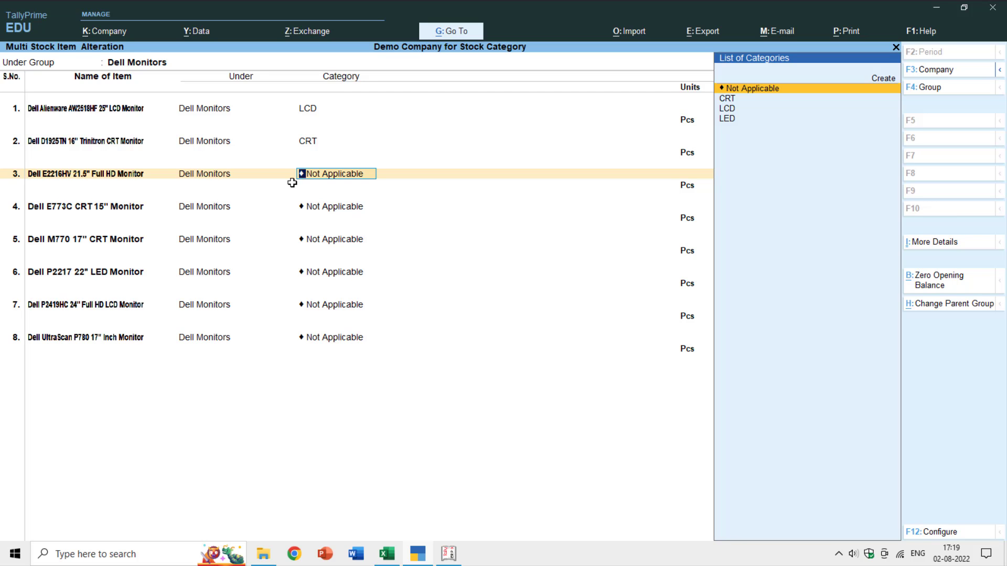
key(Down)
key(Down)
key(Down)
key(Up)
key(Return)
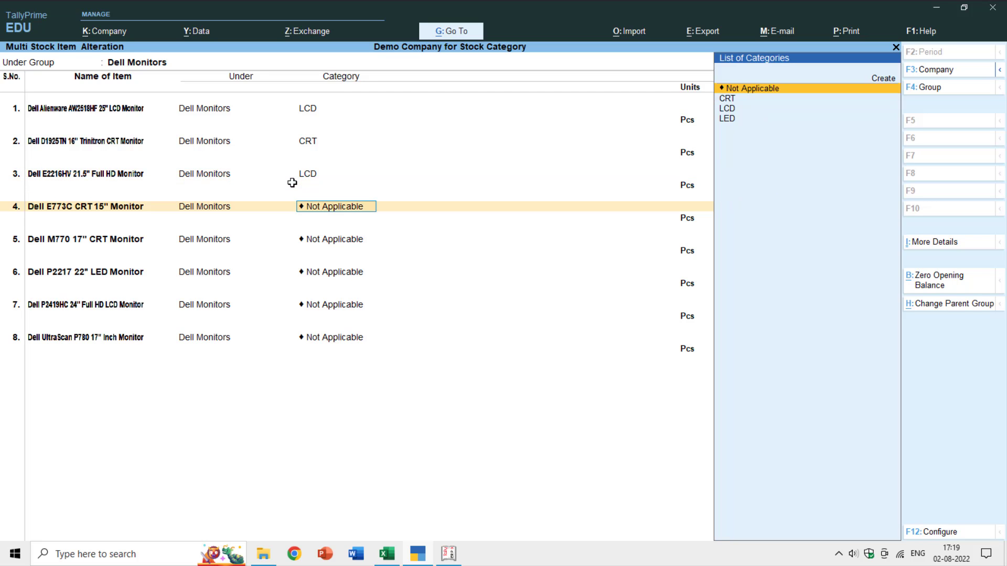
Assign the category CRT to Dell E773C CRT 15" Monitor and Dell M770 17" CRT Monitor
key(Down)
key(Return)
key(Down)
key(Return)
Assign LED to Dell P2217 22" LED Monitor and LCD to Dell P2419HC 24" Full HD LCD Monitor
key(Down)
key(Down)
key(Down)
key(Return)
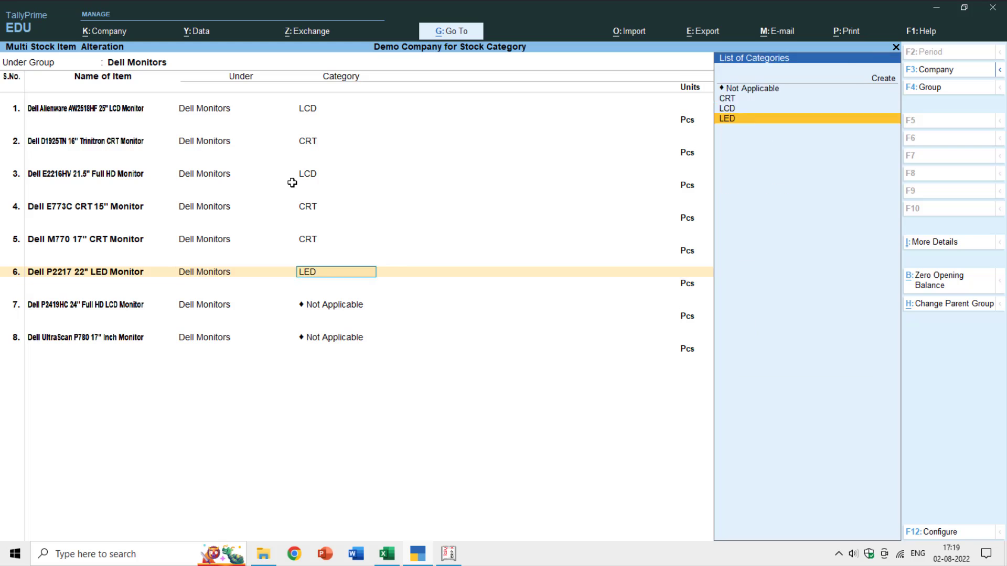
key(Return)
key(Return)
key(Down)
key(Down)
key(Return)
Assign the category CRT to Dell UltraScan P780 17" Inch Monitor
key(Return)
key(Return)
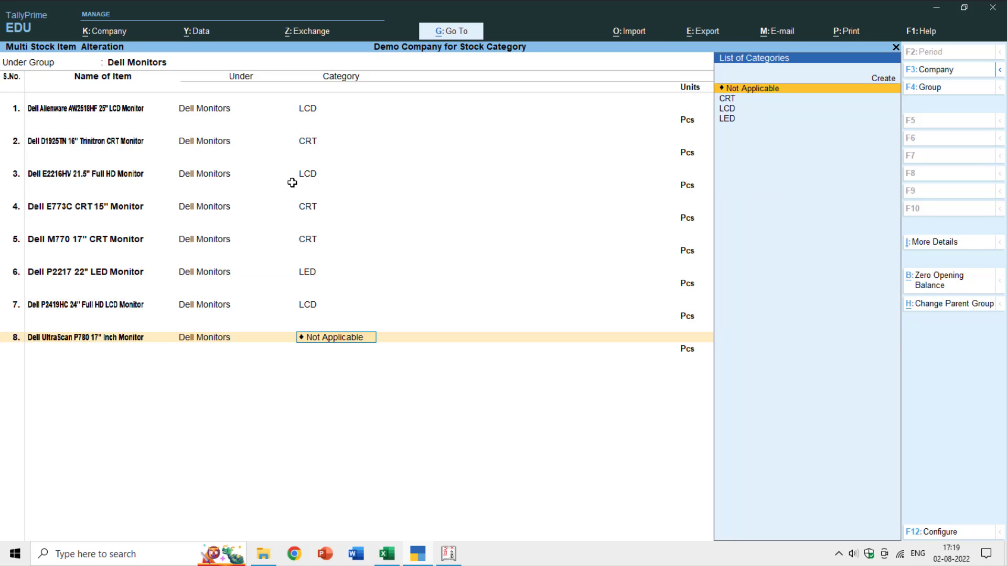
key(Down)
key(Return)
Save the Dell Monitors multi-item alteration and return to the Gateway of Tally
key(Return)
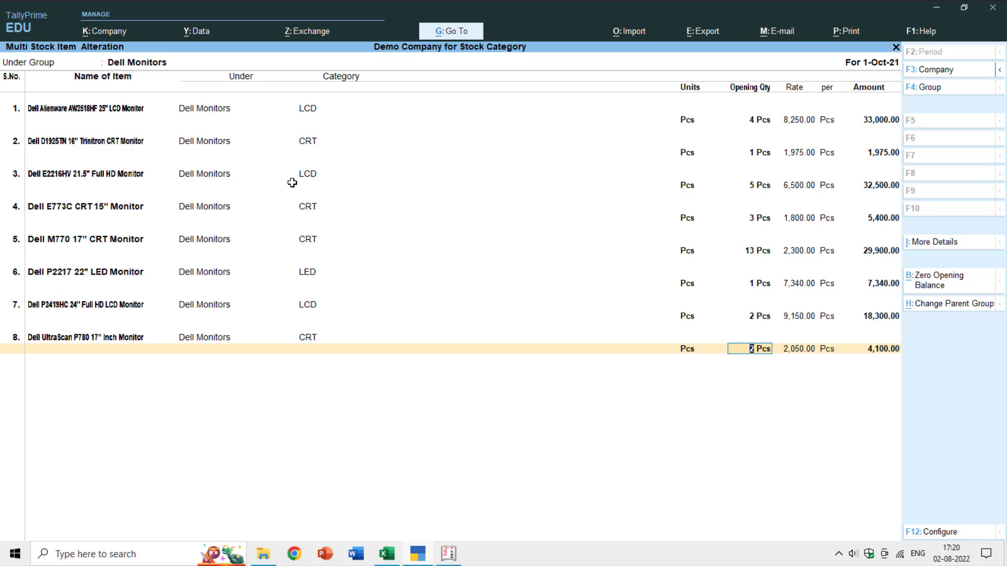
key(Return)
key(Return)
key(Return)
key(Return)
key(Return)
key(Return)
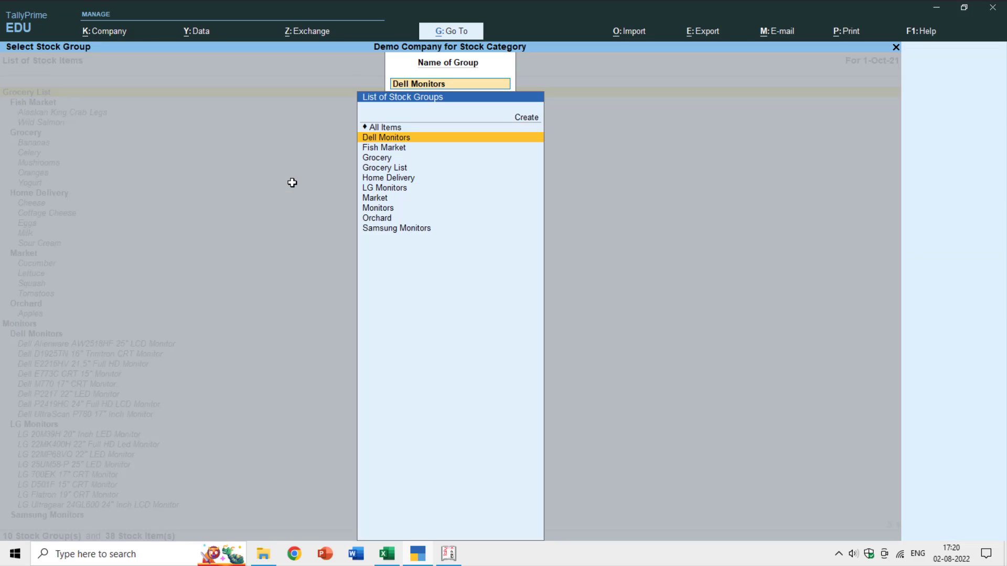
key(Escape)
key(Escape)
key(Escape)
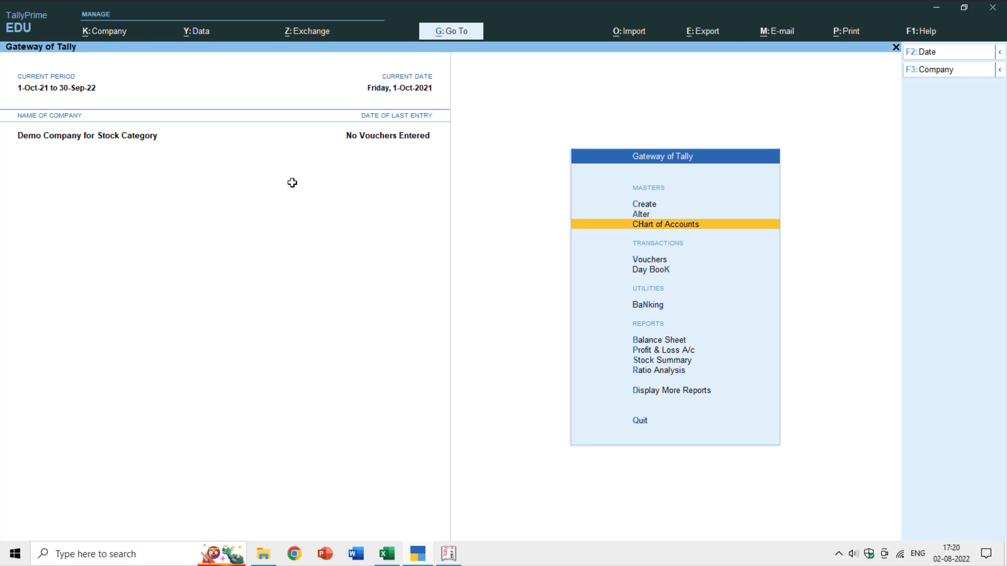
Open the Stock Summary report and drill down into the Monitors stock group
key(Down)
key(Down)
key(Down)
key(Down)
key(Down)
key(Down)
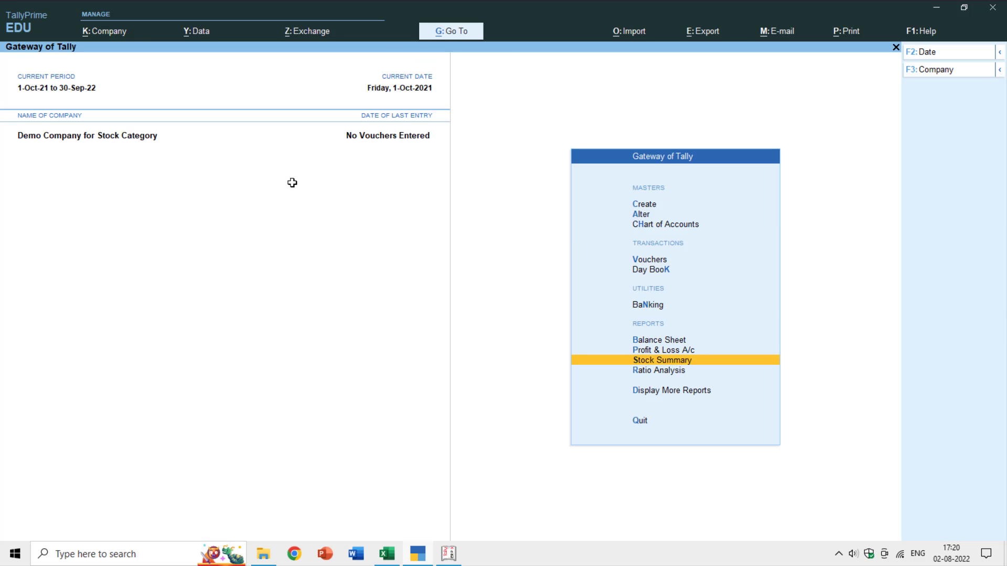
key(Return)
key(Return)
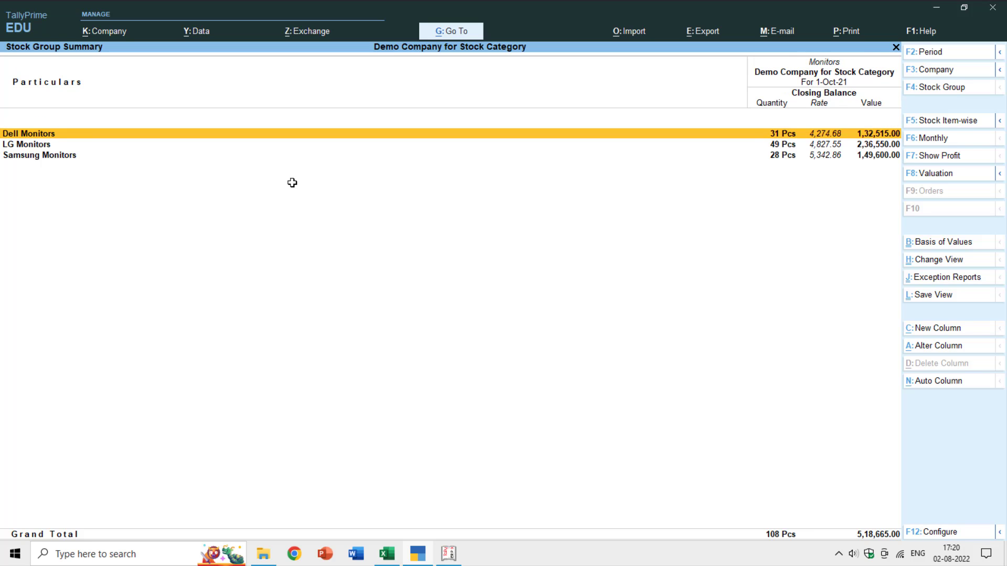
View the stock items of the Dell Monitors group in the stock summary, then return to the Gateway of Tally
key(Down)
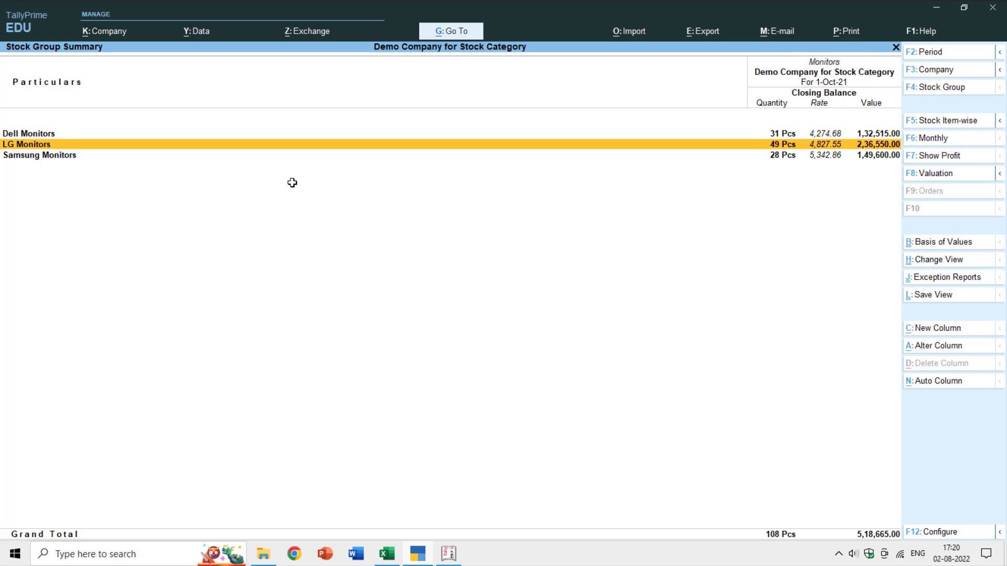
key(Up)
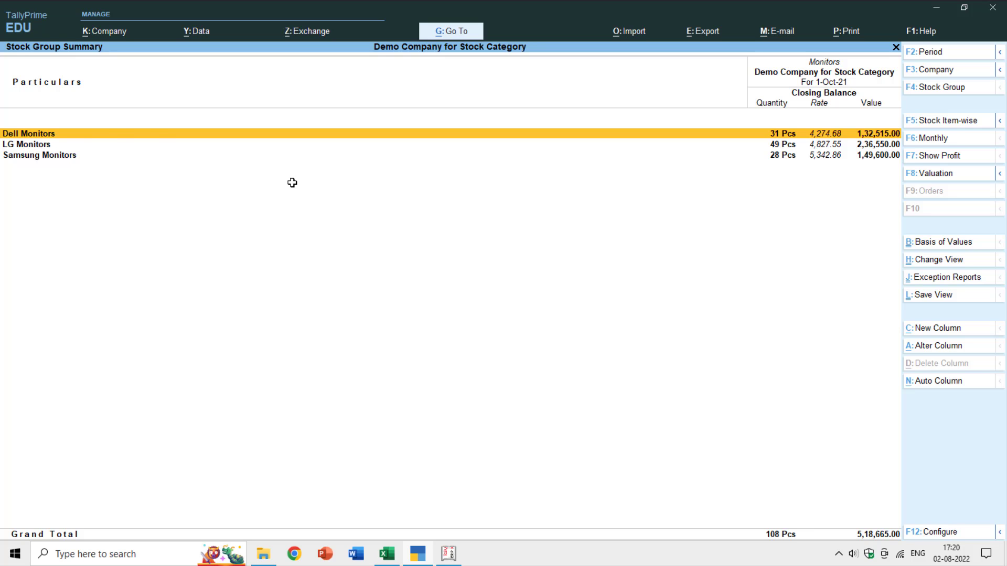
key(Return)
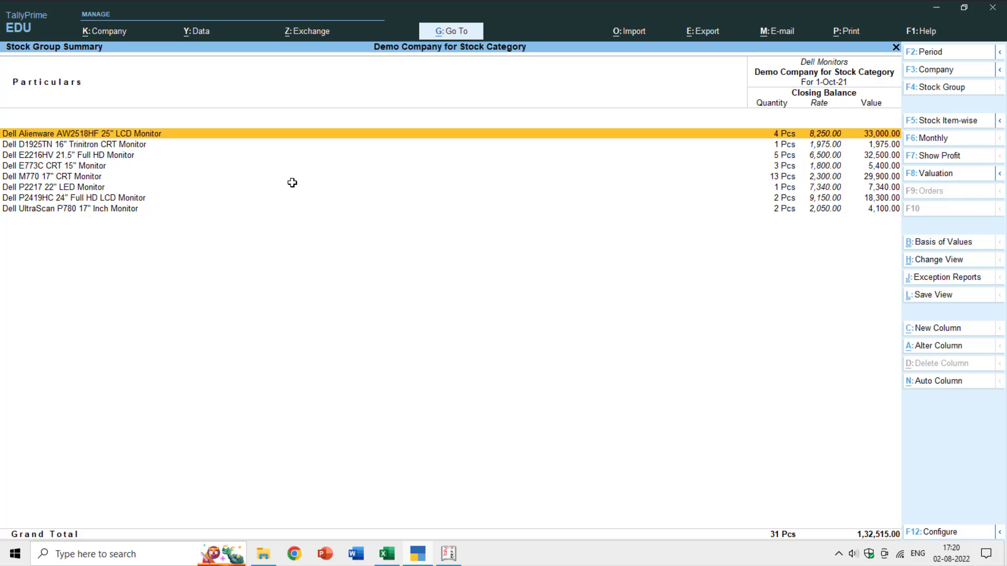
key(Escape)
key(Escape)
key(Escape)
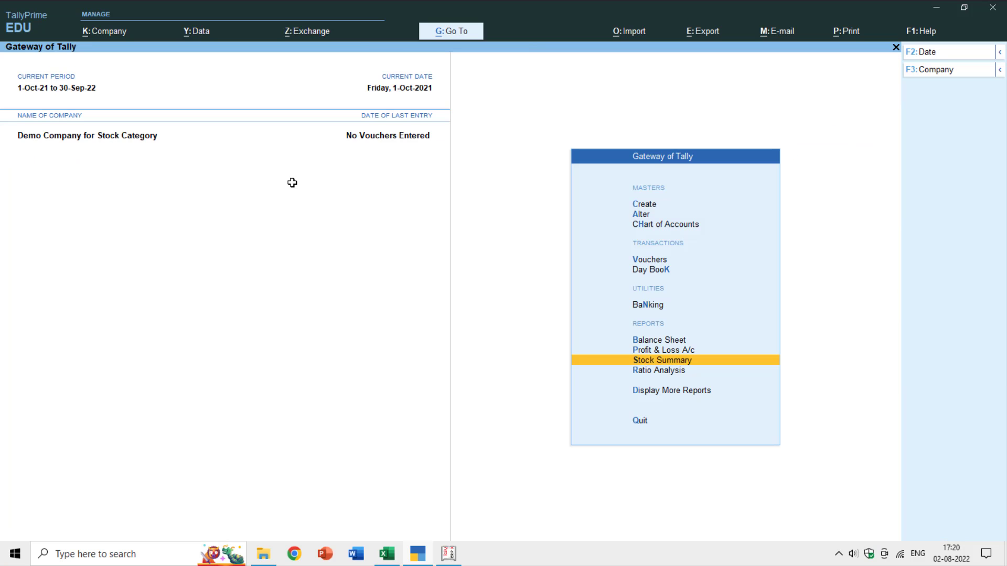
Open the Inventory Books list among the additional reports
key(Down)
key(Down)
key(Return)
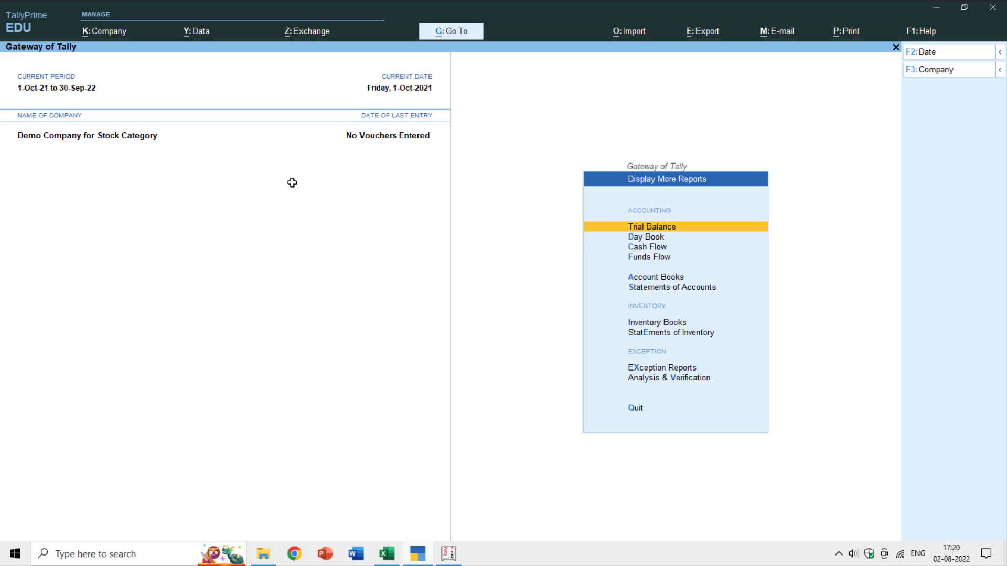
key(Down)
key(Down)
key(Down)
key(Down)
key(Down)
key(Down)
key(Down)
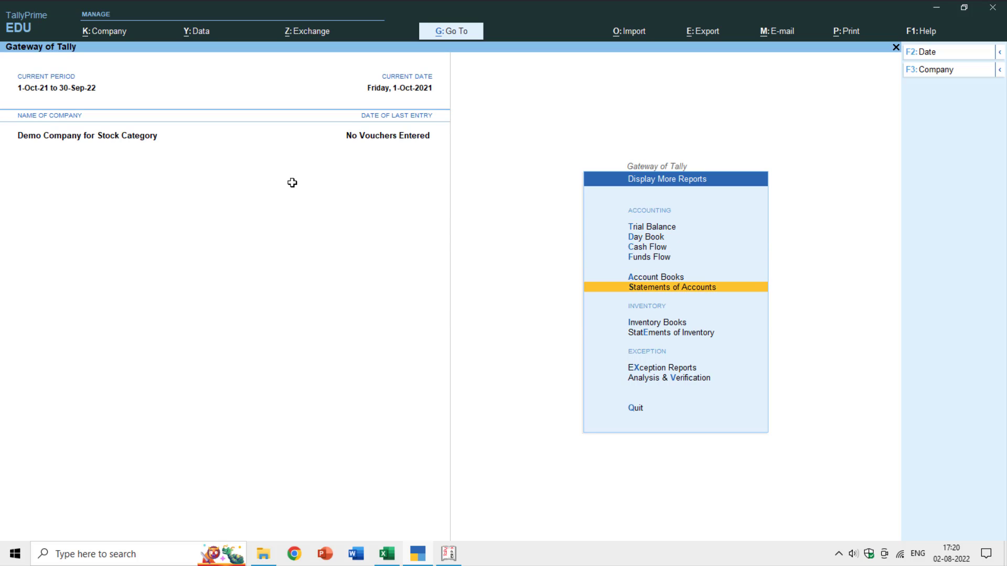
key(Up)
key(Return)
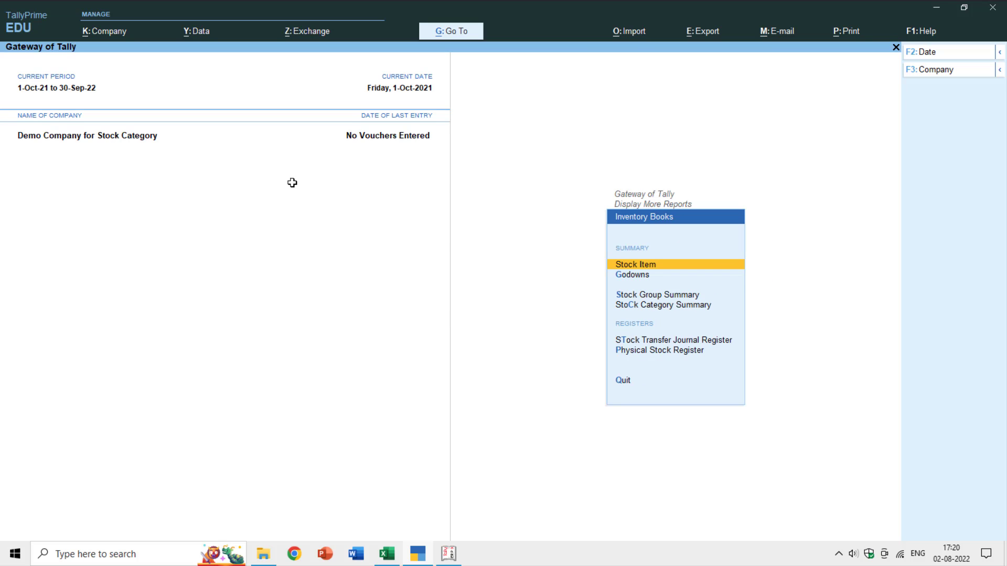
Review the CRT, LCD and LED rows in the Stock Category Summary for Primary, and return to the Gateway of Tally
key(Down)
key(Down)
key(Down)
key(Return)
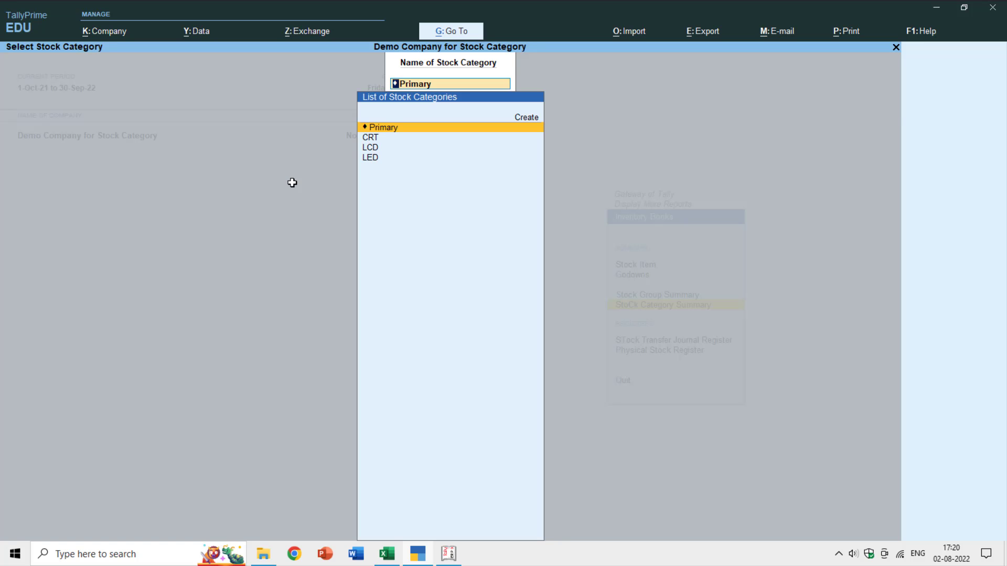
key(Return)
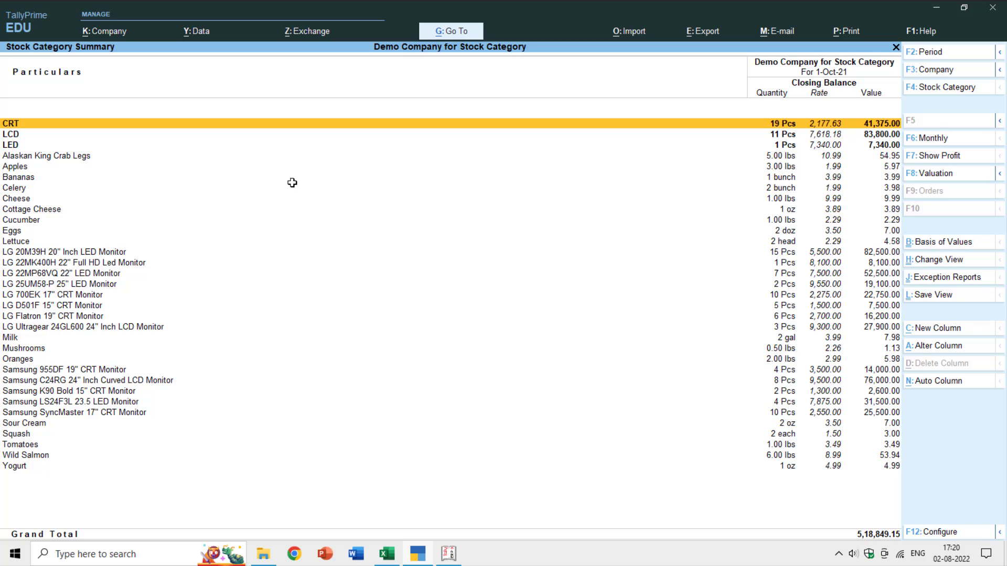
key(Down)
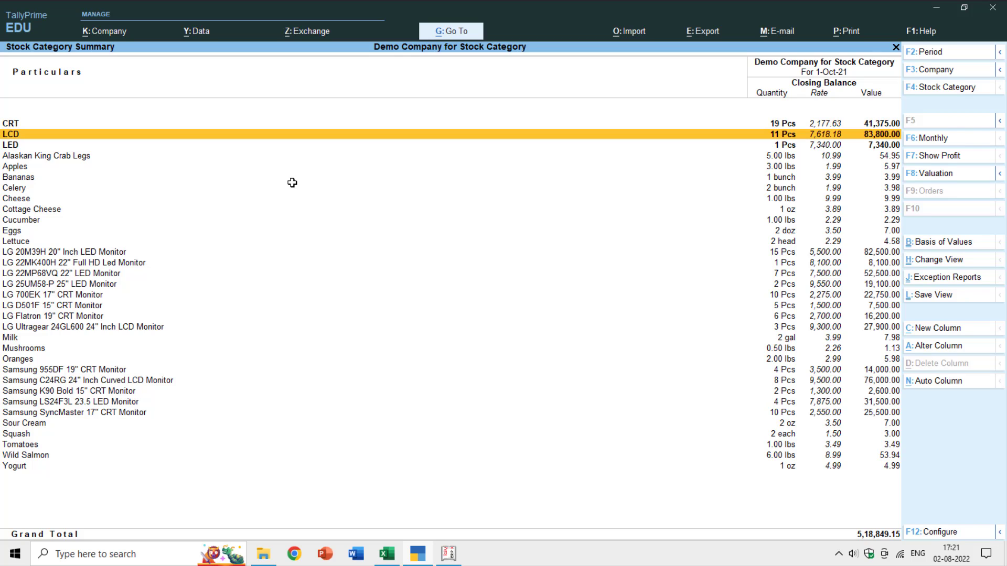
key(Down)
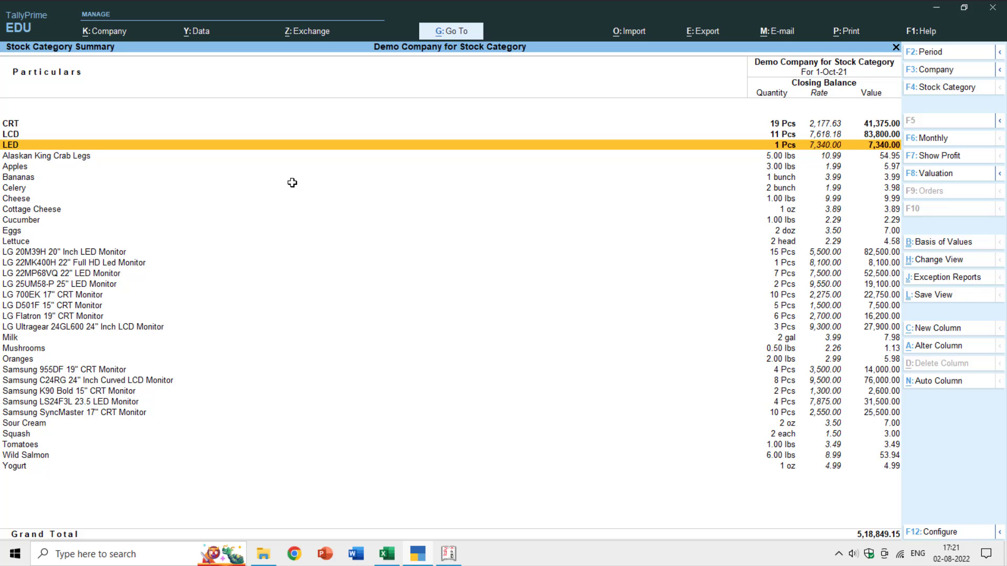
key(Escape)
key(Escape)
key(Escape)
key(Escape)
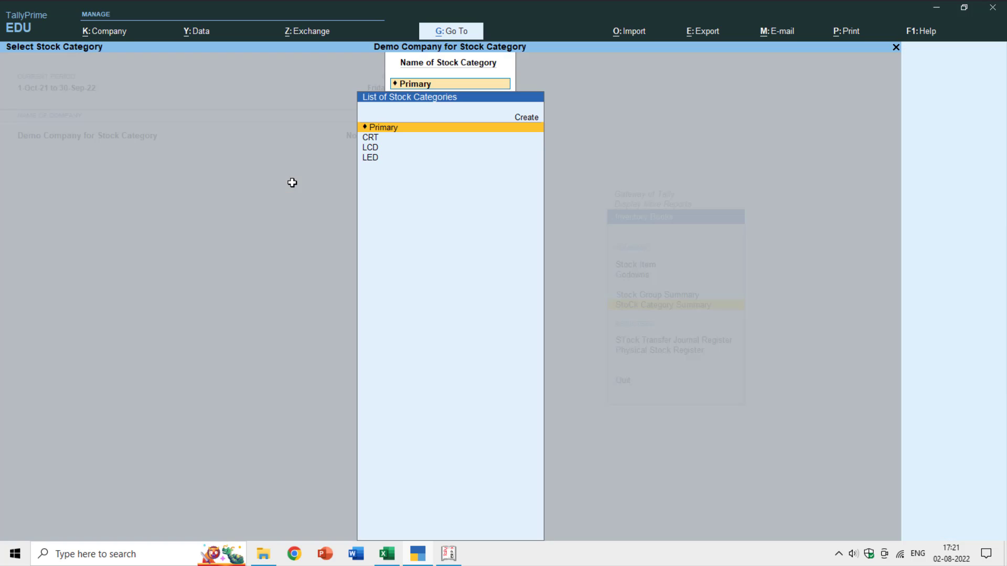
Open the list of Stock Items in the Chart of Accounts
key(Down)
key(Down)
key(Down)
key(Down)
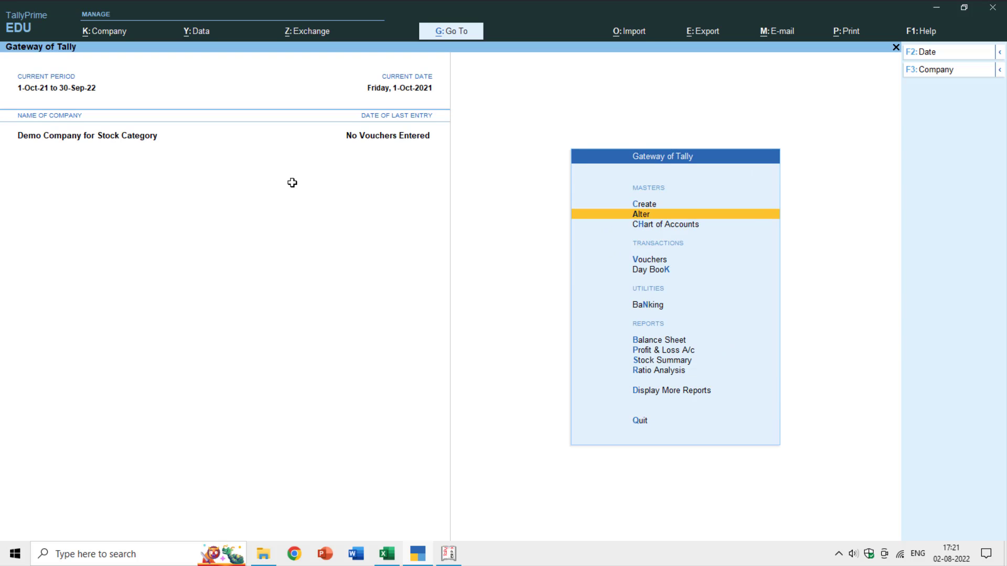
key(Return)
key(Down)
key(Down)
key(Down)
key(Down)
key(Down)
key(Down)
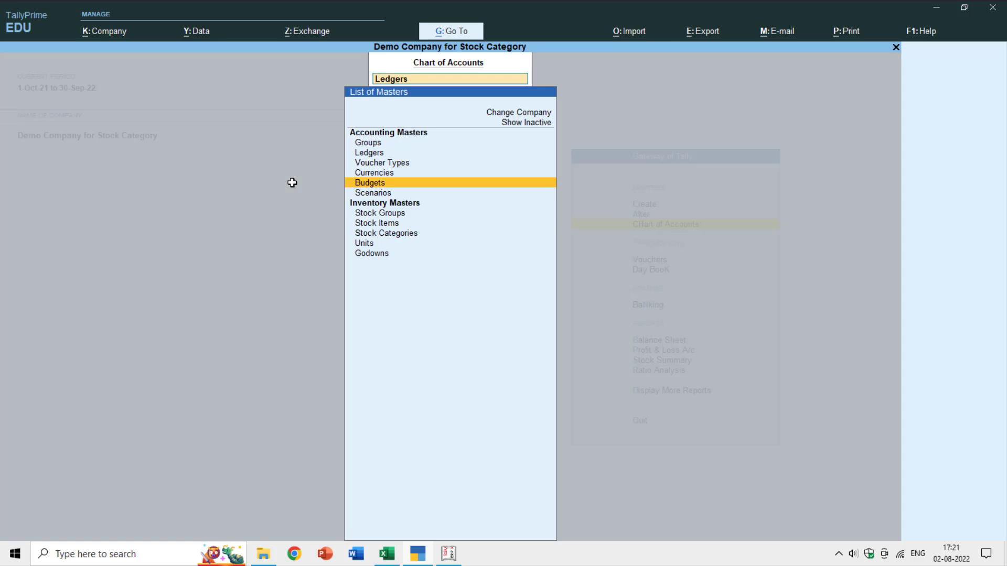
key(Return)
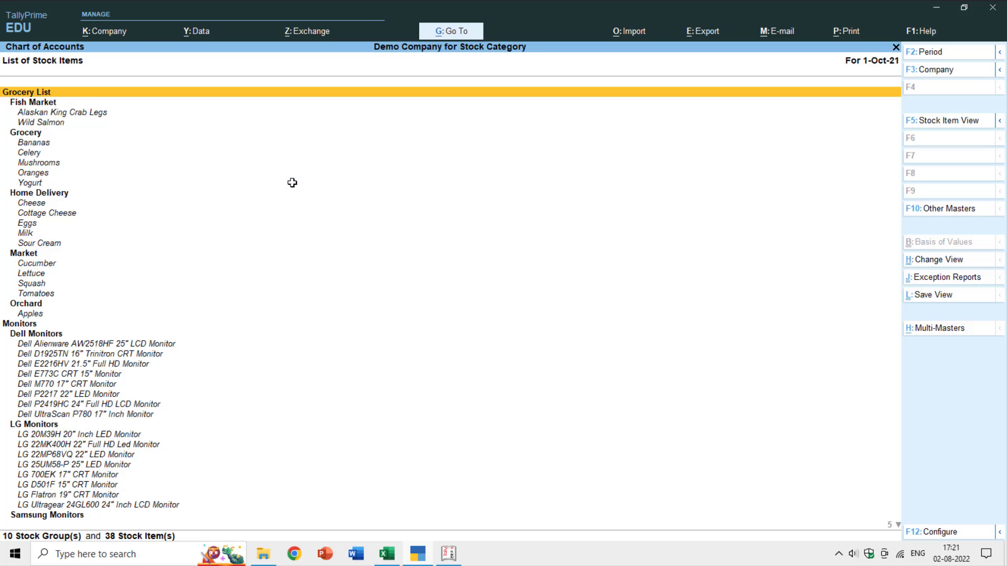
Start a multi stock item alteration for the LG Monitors group
key(alt+h)
key(Return)
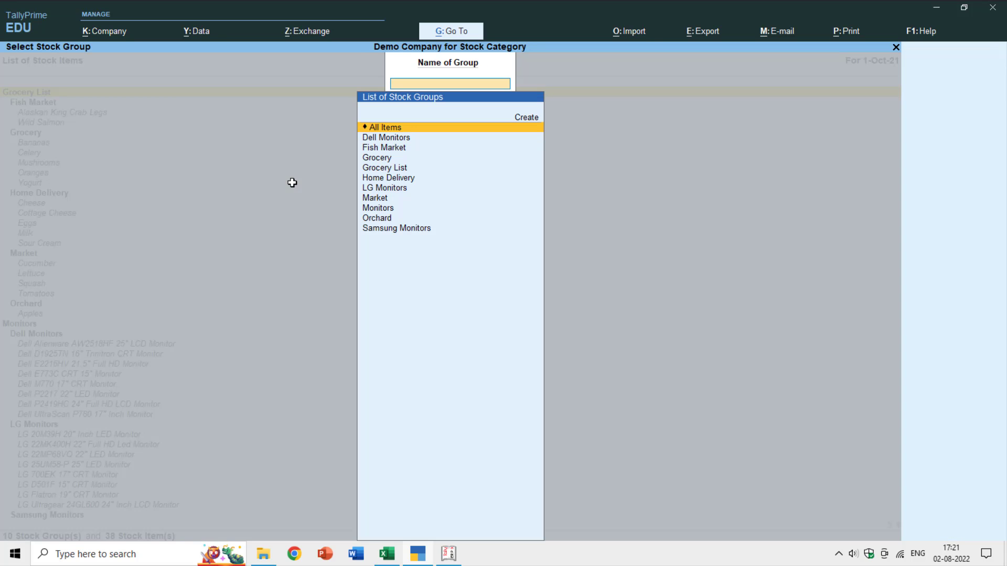
key(Down)
key(Down)
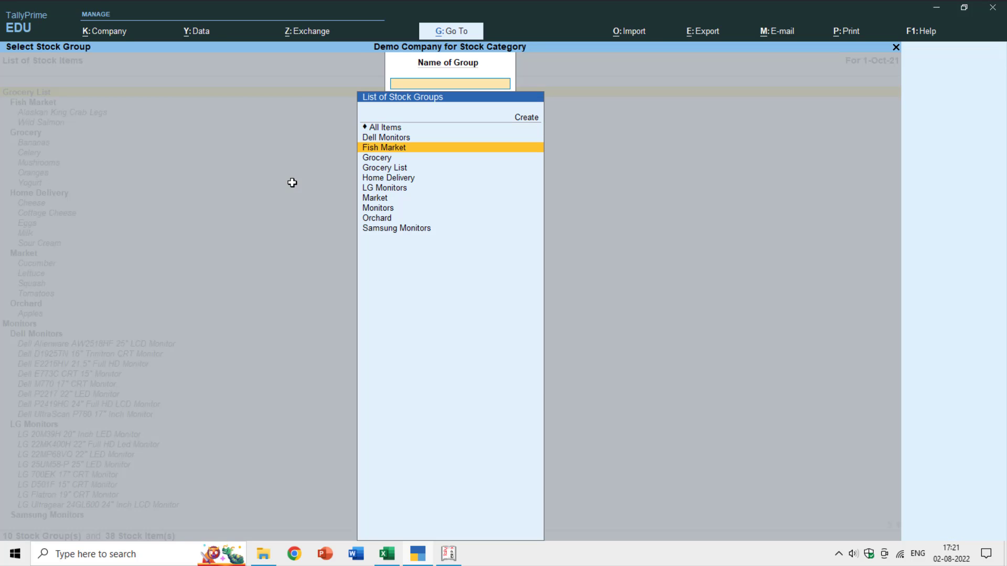
key(Down)
key(Down)
key(Down)
key(Down)
key(Return)
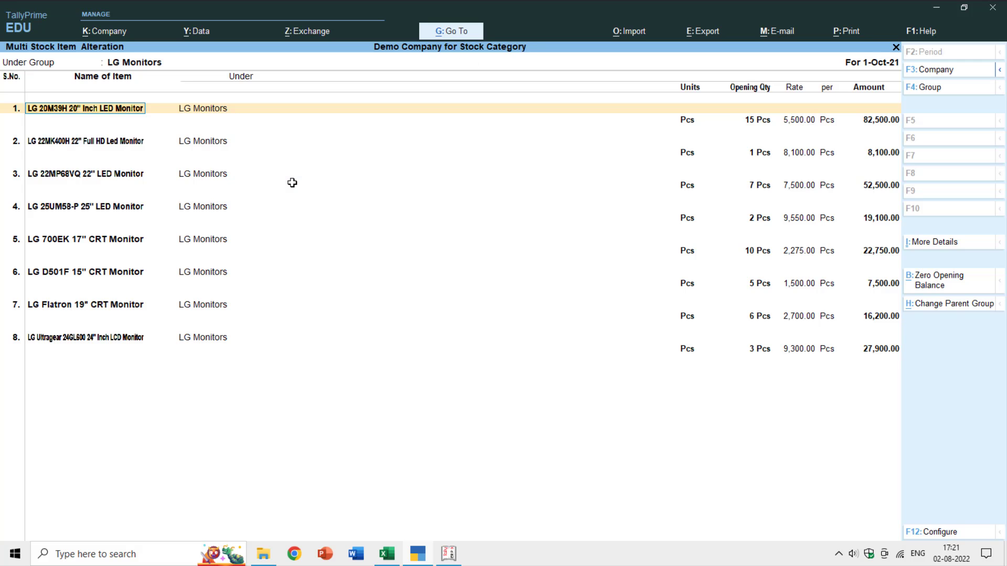
Set Show Stock Category Details to Yes in the configuration of the LG Monitors alteration
key(Return)
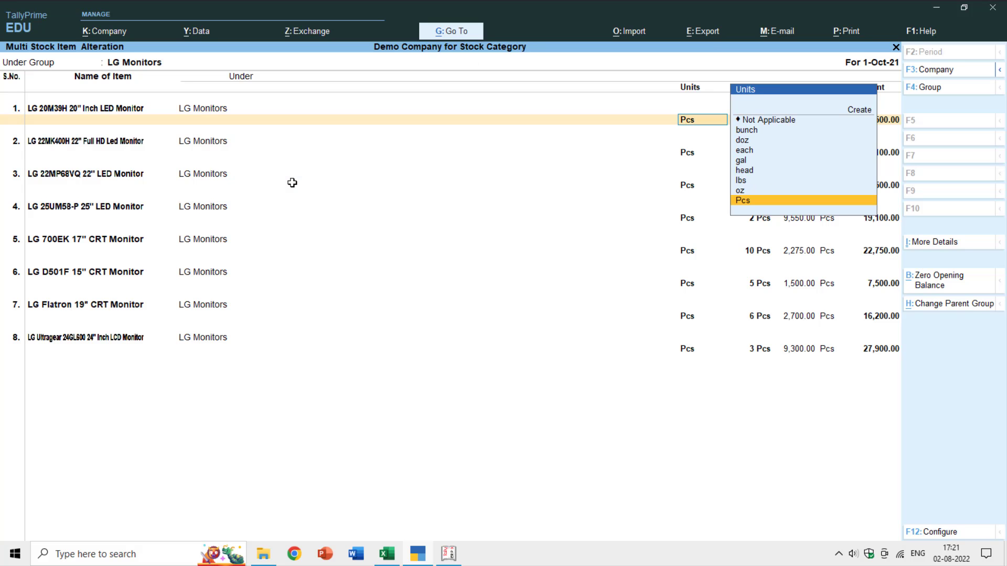
key(BackSpace)
key(F12)
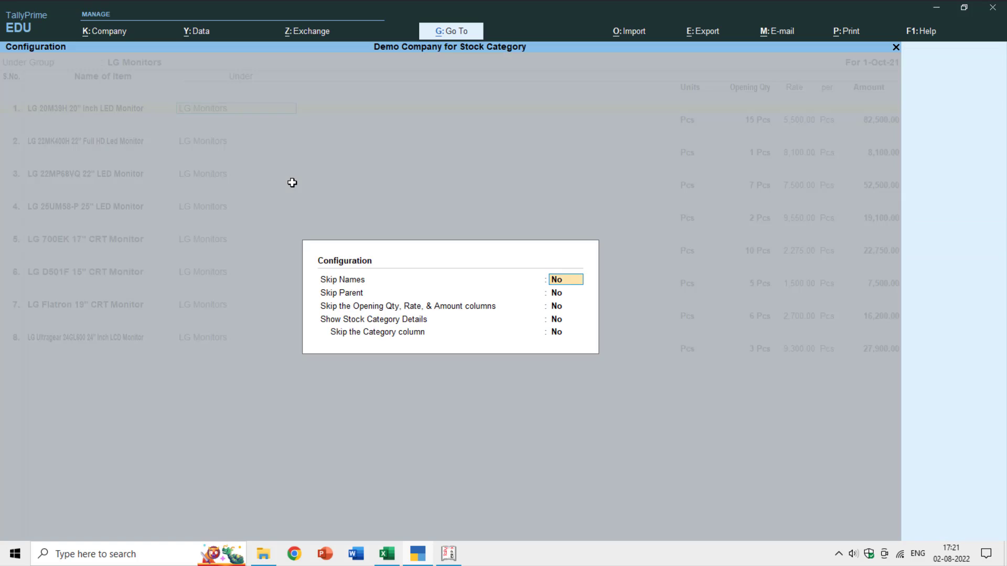
key(Return)
key(Return)
key(Return)
key(BackSpace)
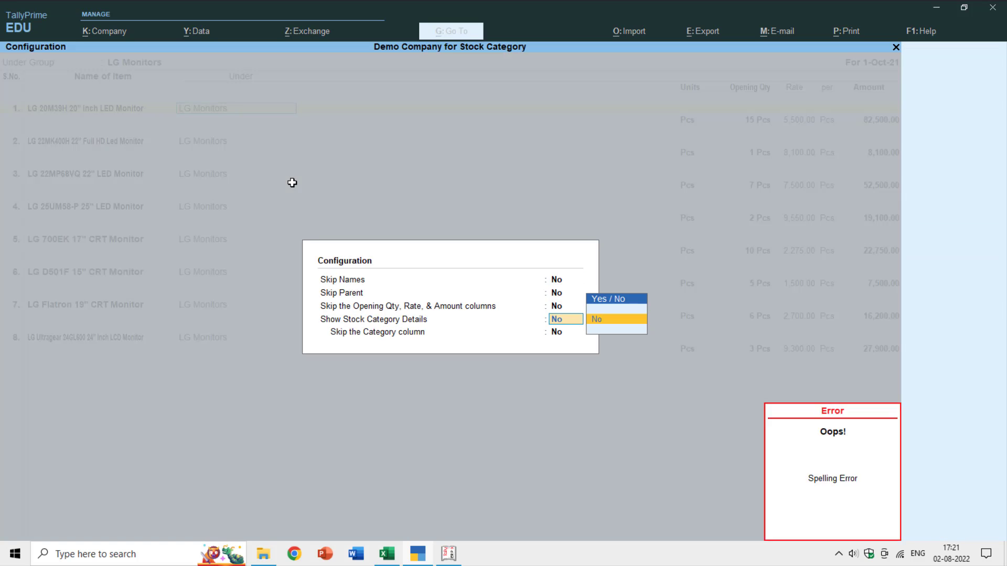
text(y)
key(Return)
key(Return)
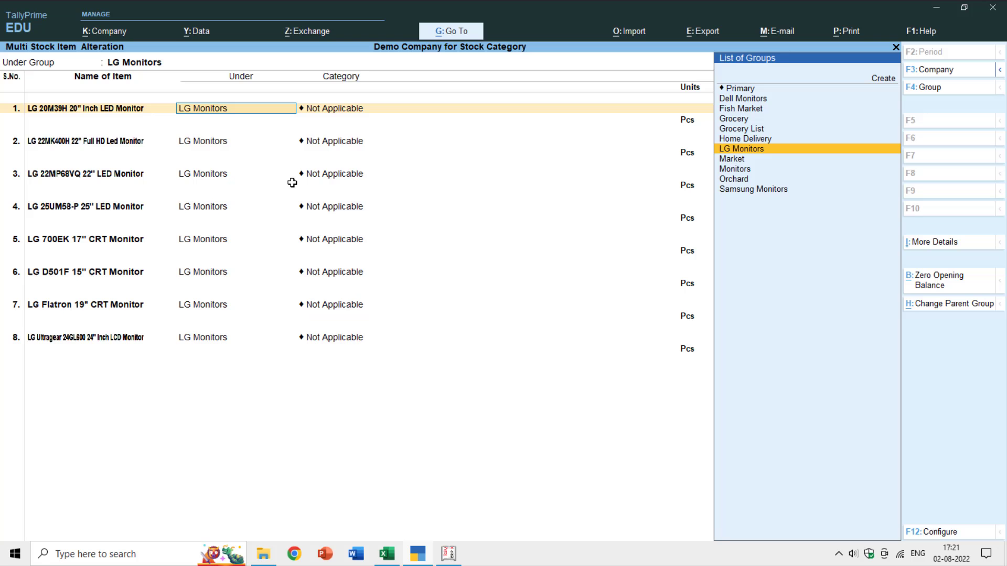
Assign the category LED to the LG 20M39H 20", LG 22MK400H 22" and LG 22MP68VQ 22" monitors
key(Return)
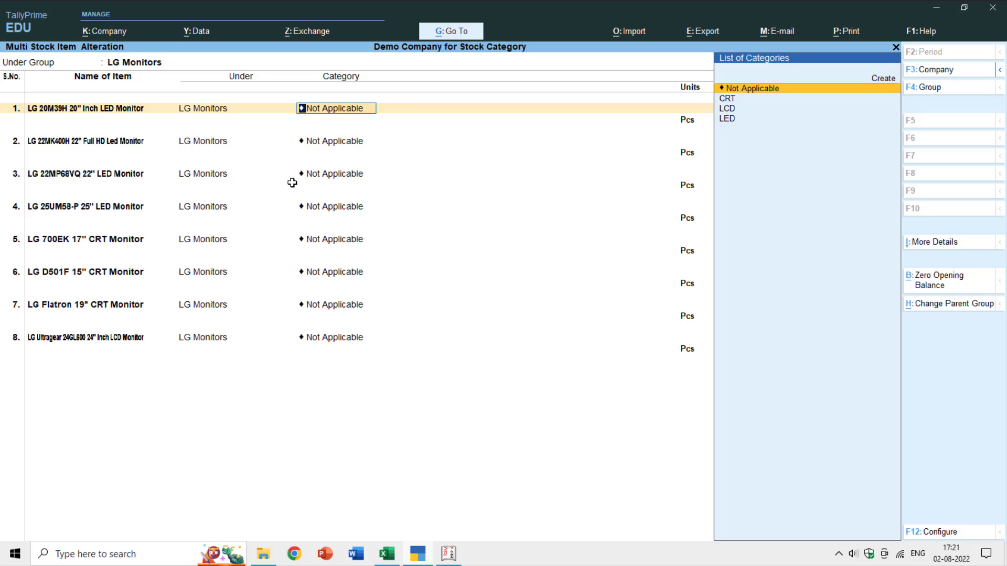
key(Down)
key(Down)
key(Down)
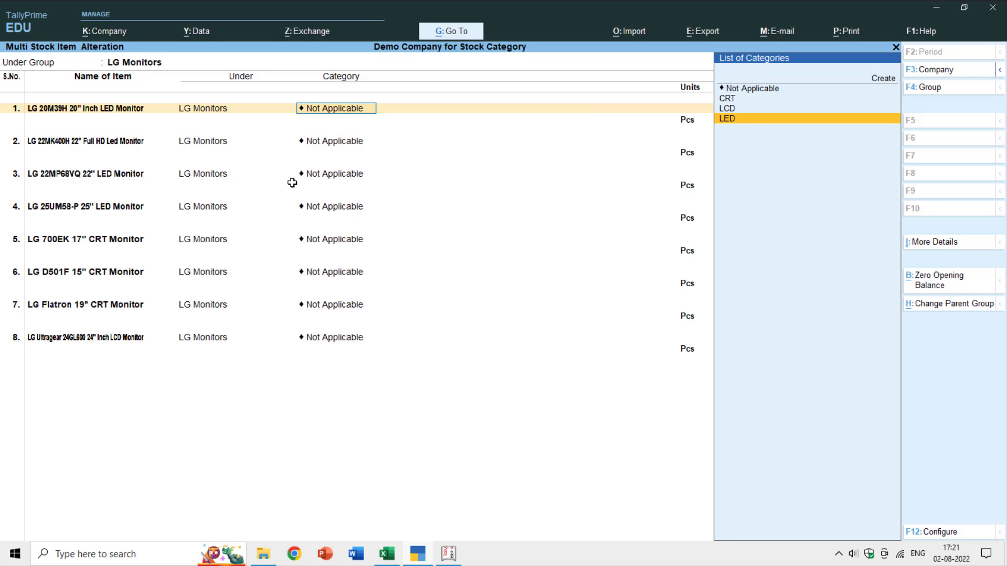
key(Return)
key(Return)
key(Return)
key(Return)
key(Return)
key(Return)
key(Return)
key(Return)
key(Return)
key(Return)
key(Return)
key(Return)
key(Return)
key(Return)
key(Return)
key(Return)
key(Return)
key(Return)
key(Return)
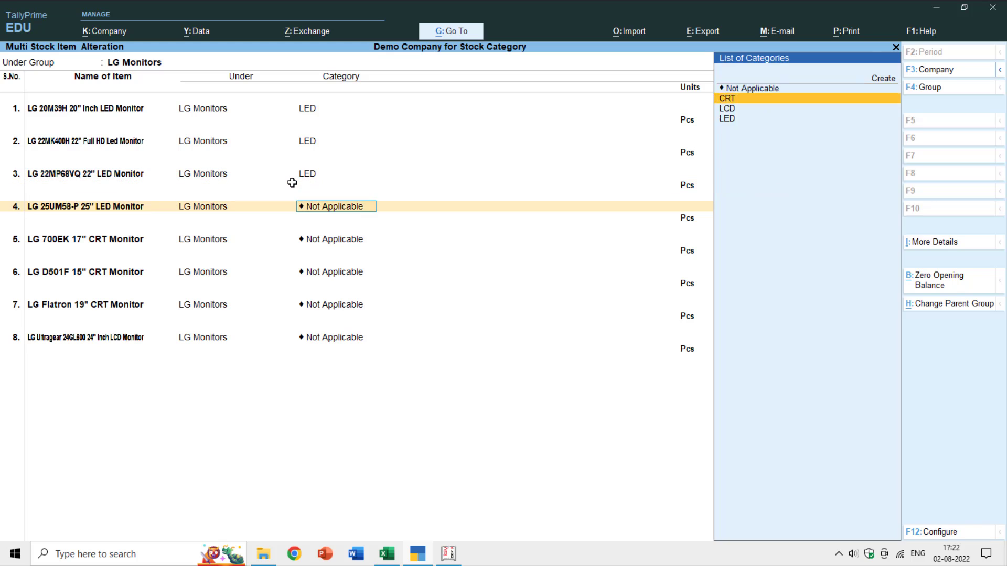
Assign the category LED to LG 25UM58-P 25" LED Monitor
key(Down)
key(Down)
key(Return)
key(Return)
key(Return)
key(Return)
key(Return)
key(Return)
key(Return)
Assign the category CRT to LG 700EK 17" CRT Monitor and LG D501F 15" CRT Monitor
key(Down)
key(Return)
key(Return)
key(Return)
key(Return)
key(Return)
key(Return)
key(Return)
key(Down)
key(Return)
key(Return)
key(Return)
key(Return)
key(Return)
key(Return)
key(Return)
key(Return)
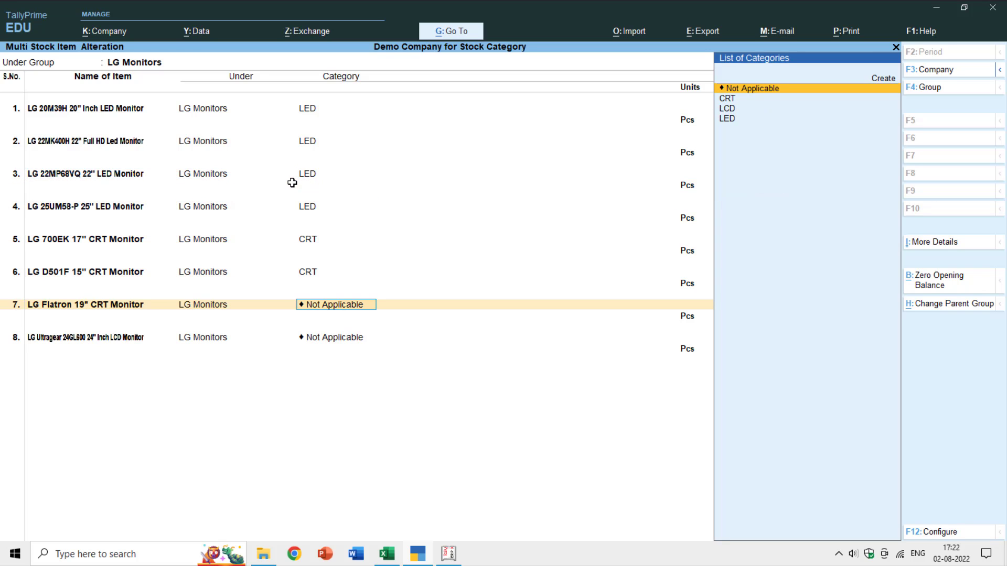
Assign the category CRT to LG Flatron 19" CRT Monitor
key(Down)
key(Return)
key(Return)
key(Return)
key(Return)
key(Return)
key(Return)
key(Return)
key(Return)
Assign the category LCD to LG Ultragear 24GL600 24" Inch LCD Monitor and save the LG Monitors alteration
key(Down)
key(Down)
key(Return)
key(Return)
key(Return)
key(Return)
key(Return)
key(Return)
key(Return)
key(Return)
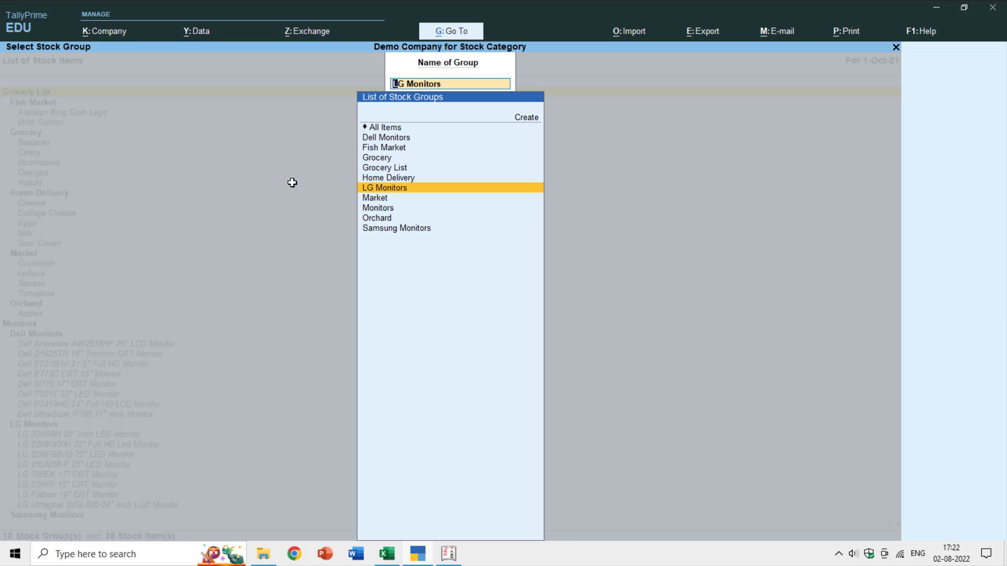
Open the multi stock item alteration for Samsung Monitors and enable the stock category details
key(Down)
key(Down)
key(Down)
key(Down)
key(Return)
key(F12)
key(y)
key(Return)
key(Down)
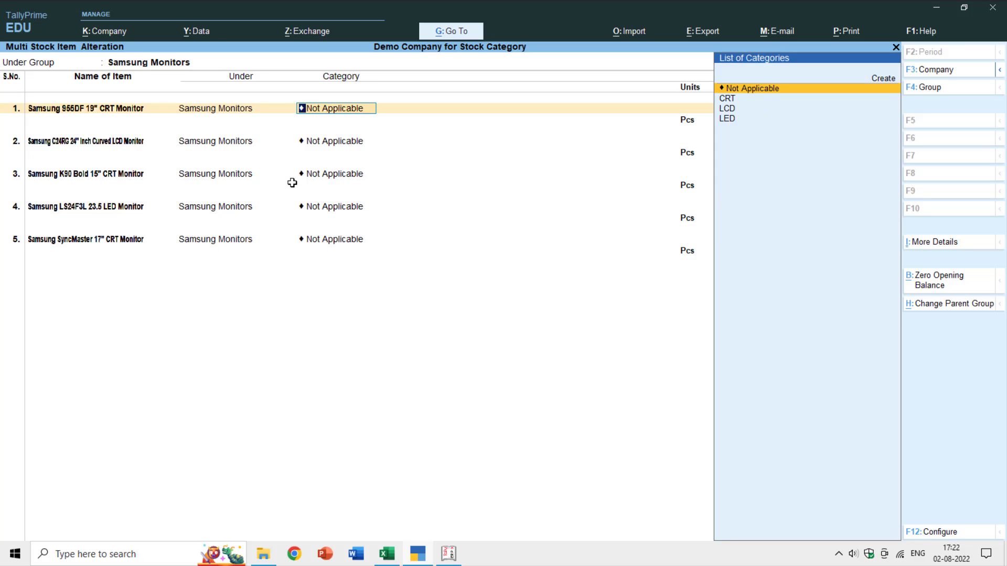
Assign the category CRT to Samsung 955DF 19" CRT Monitor
key(Return)
key(Return)
key(Return)
key(Return)
key(Return)
key(Return)
Assign the category LCD to Samsung C24RG 24" Inch Curved LCD Monitor
key(Down)
key(Down)
key(Return)
key(Return)
key(Return)
key(Return)
key(Return)
key(Return)
key(Return)
key(Return)
Assign the category CRT to Samsung K90 Bold 15" CRT Monitor
key(Down)
key(Return)
key(Return)
key(Return)
key(Return)
key(Return)
key(Return)
key(Return)
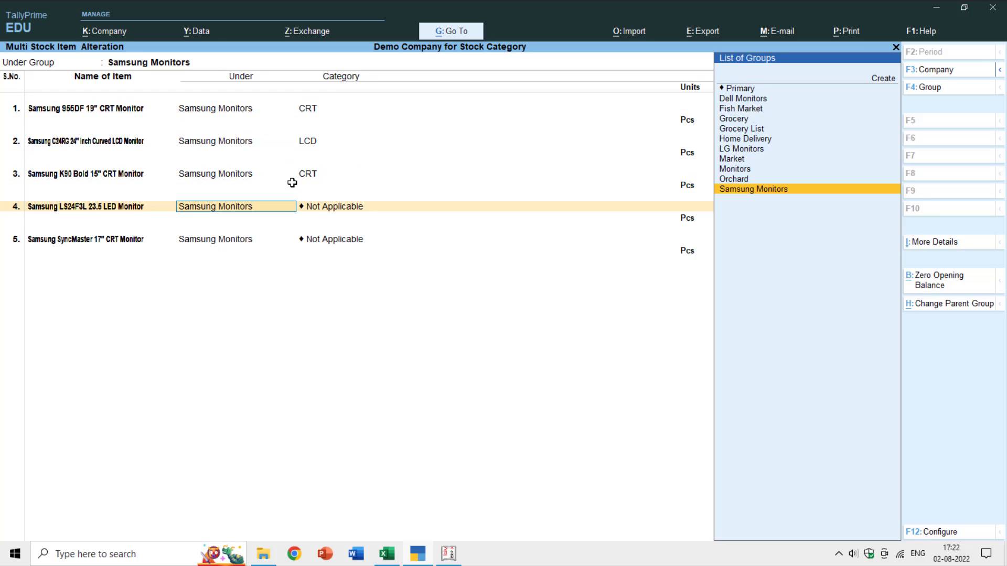
Assign the category LED to Samsung LS24F3L 23.5 LED Monitor
key(Return)
key(Down)
key(Down)
key(Down)
key(Return)
key(Return)
key(Return)
key(Return)
key(Return)
key(Return)
key(Return)
key(Return)
Assign the category CRT to Samsung SyncMaster 17" CRT Monitor and save the Samsung Monitors alteration
key(Down)
key(Down)
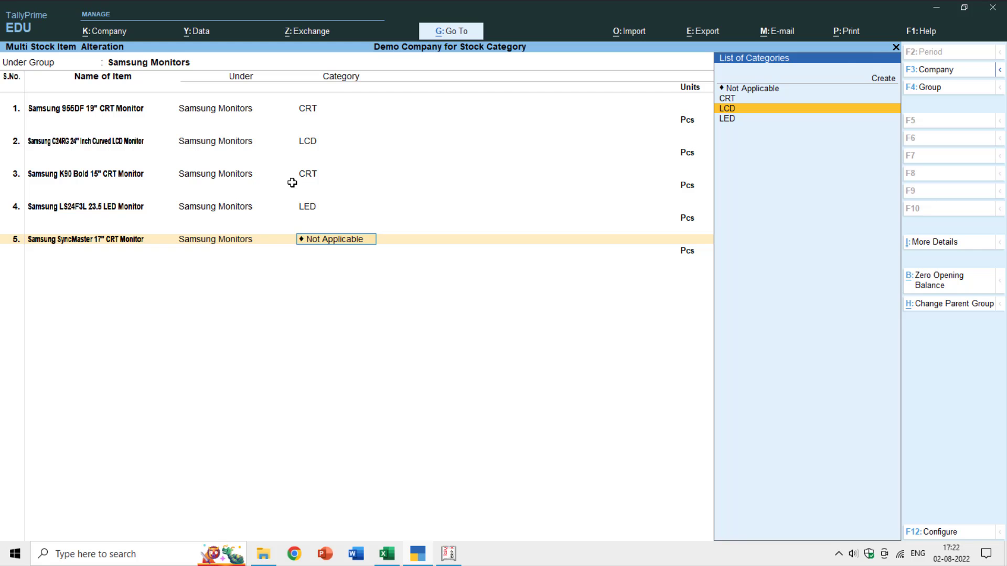
key(Up)
key(Return)
key(Return)
key(Return)
key(Return)
key(Return)
key(Return)
key(Return)
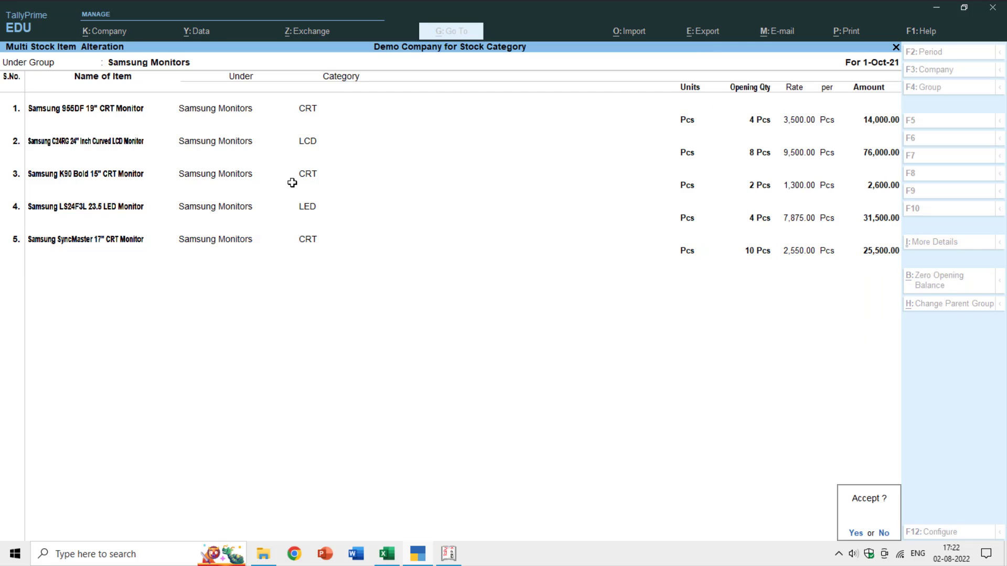
key(y)
Return to the Gateway of Tally, open the Stock Summary report and drill down into the Monitors group
key(Escape)
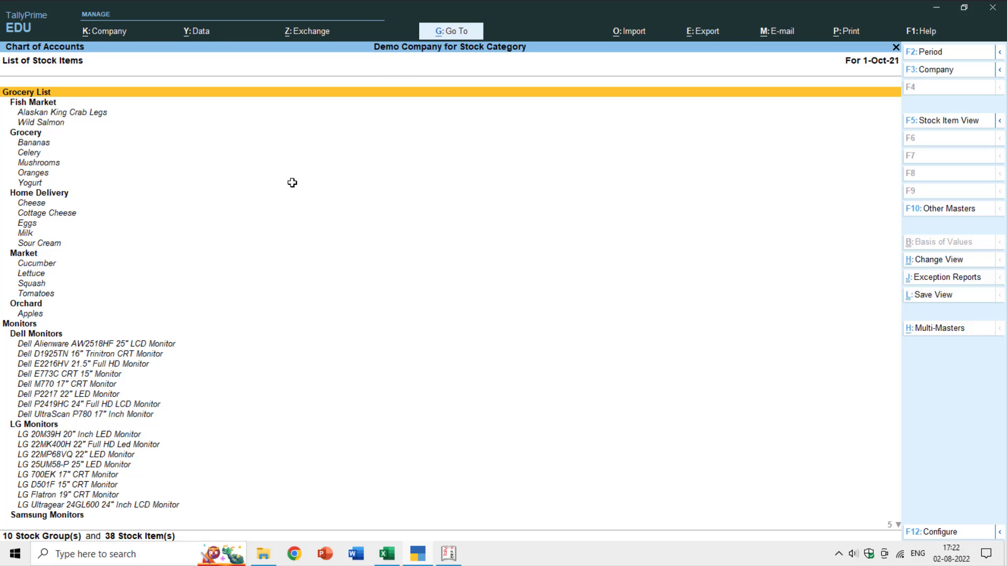
key(Escape)
key(Escape)
key(Down)
key(Down)
key(Down)
key(Down)
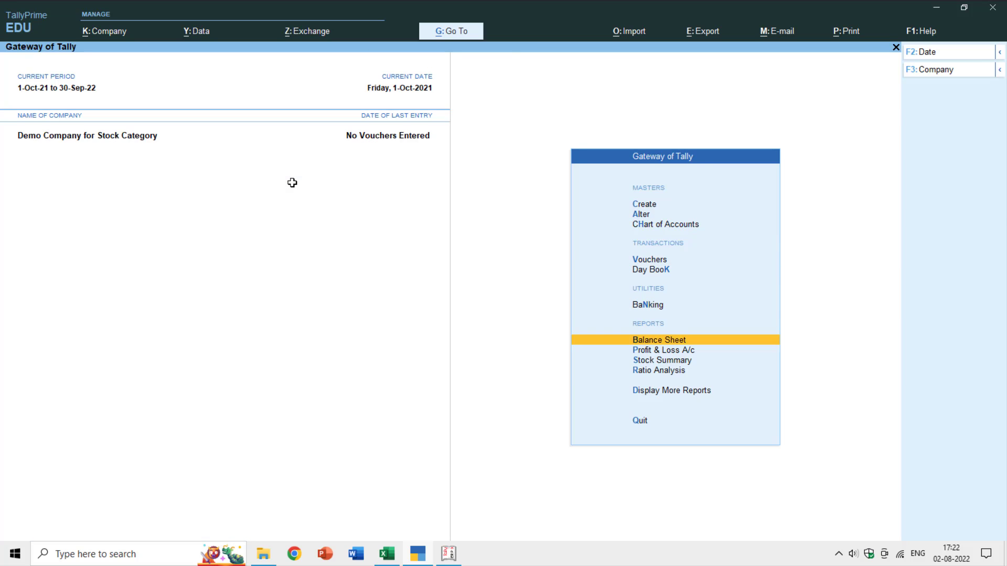
key(Down)
key(Down)
key(Return)
key(Down)
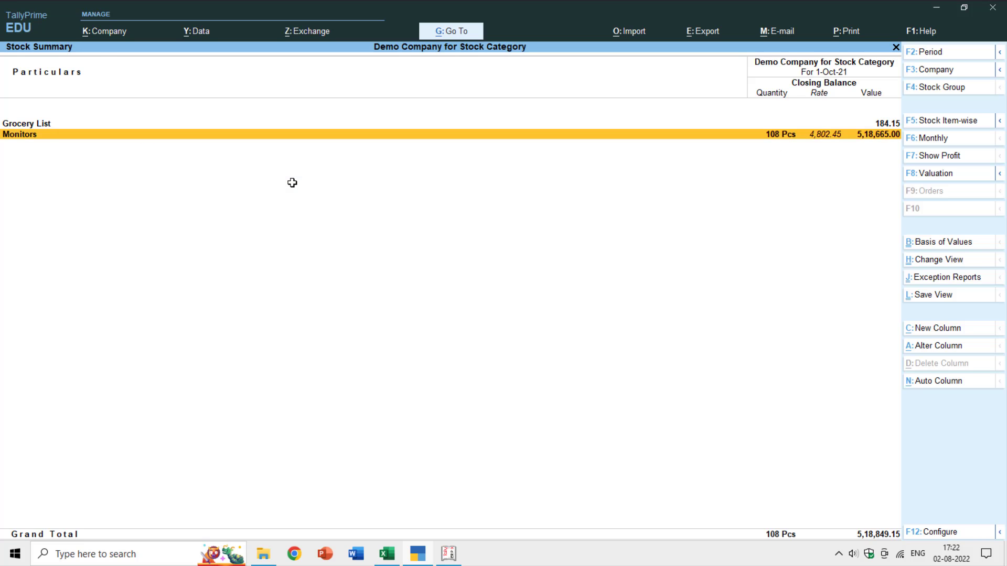
key(Return)
Open the stock group summary of Samsung Monitors to examine its items
key(Down)
key(Up)
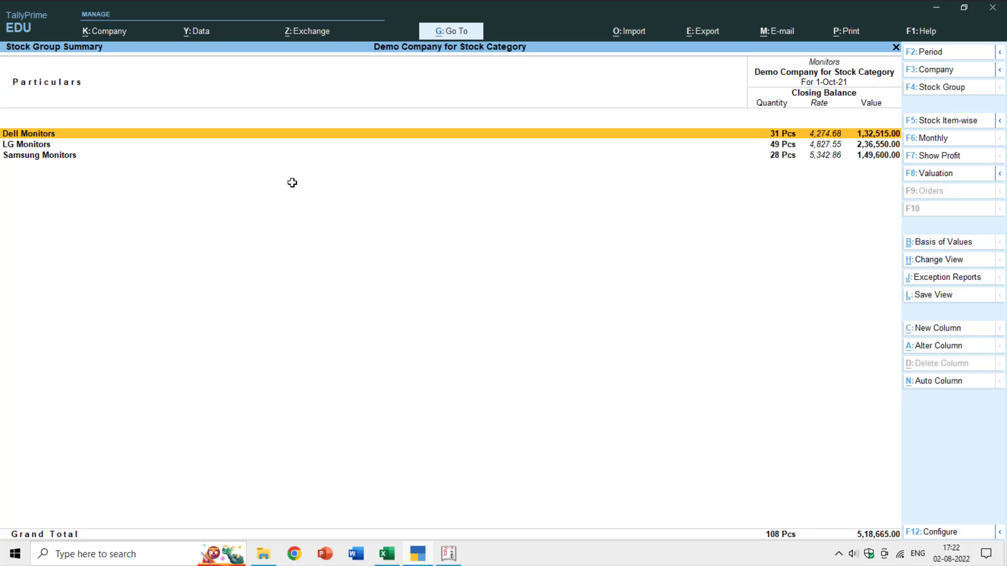
key(Down)
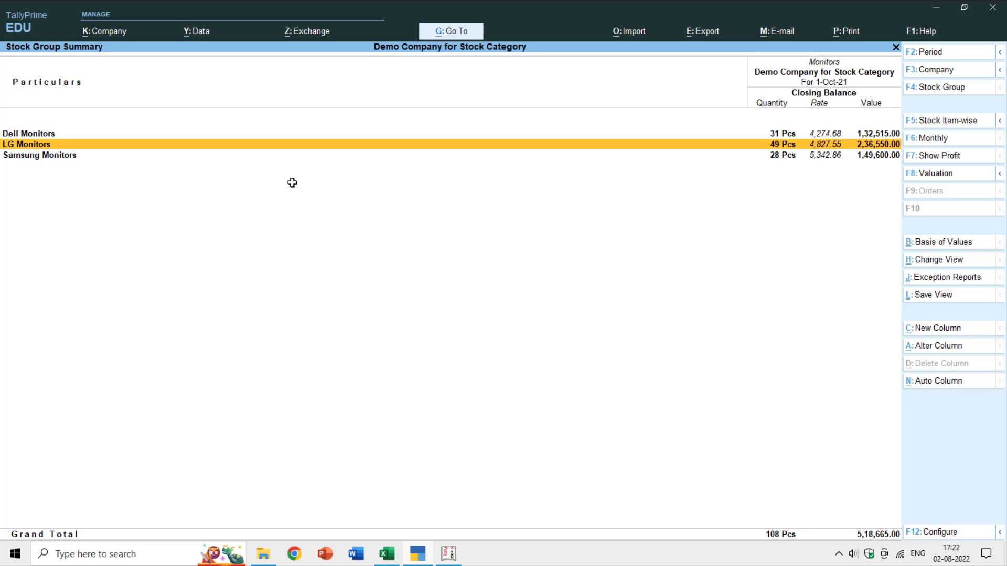
key(Down)
key(Return)
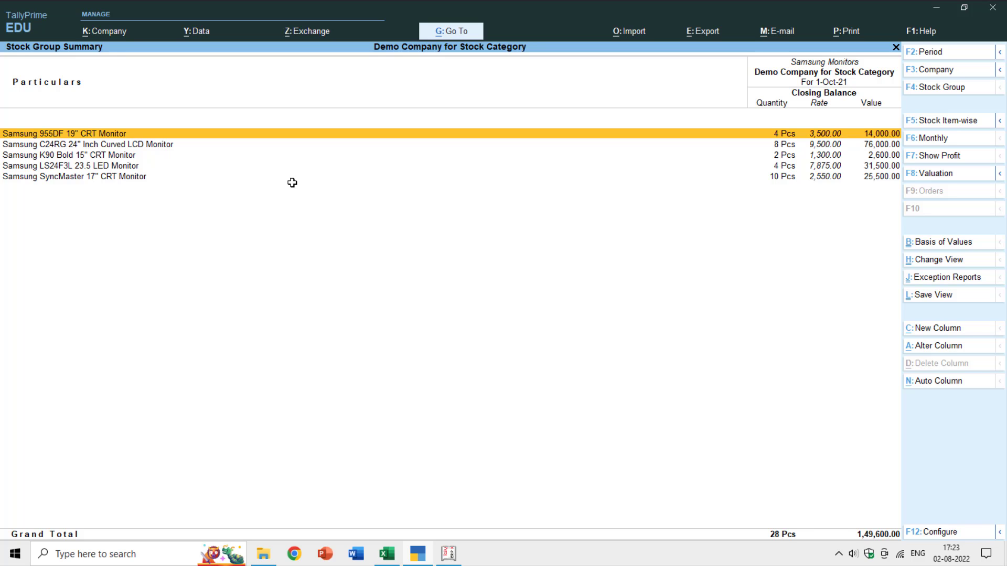
Go back to the Monitors group and open the stock group summary of Dell Monitors
key(Escape)
key(Up)
key(Up)
key(Return)
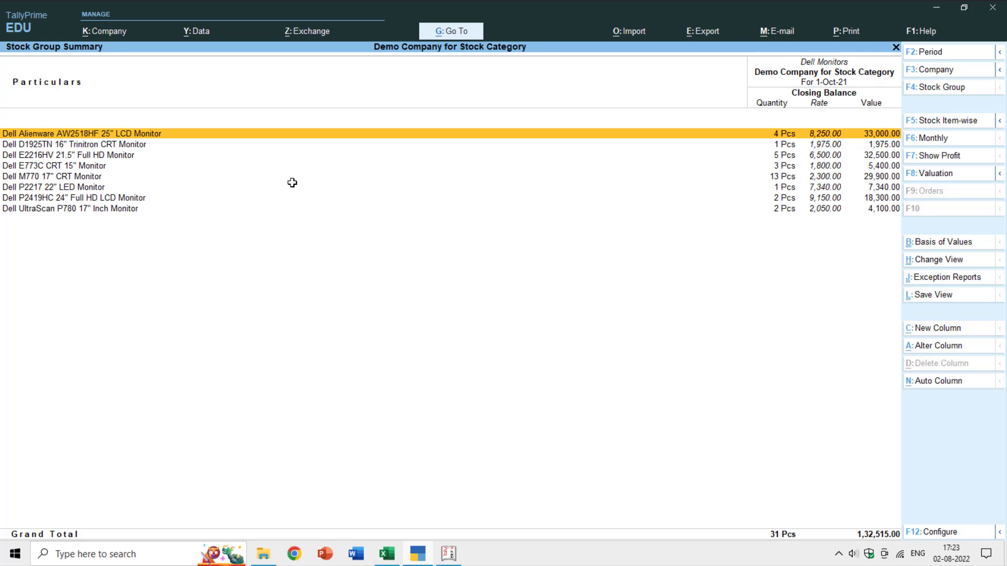
Mark the Dell D1925TN, E773C and M770 CRT monitor rows in the summary, then clear the selection
key(Down)
key(Down)
key(Down)
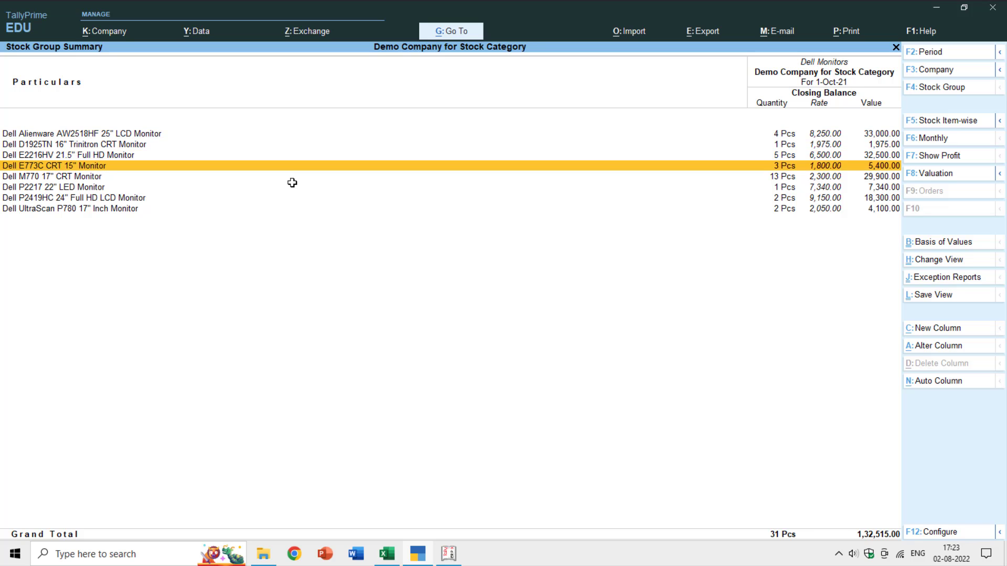
key(Up)
key(Up)
key(space)
key(Down)
key(space)
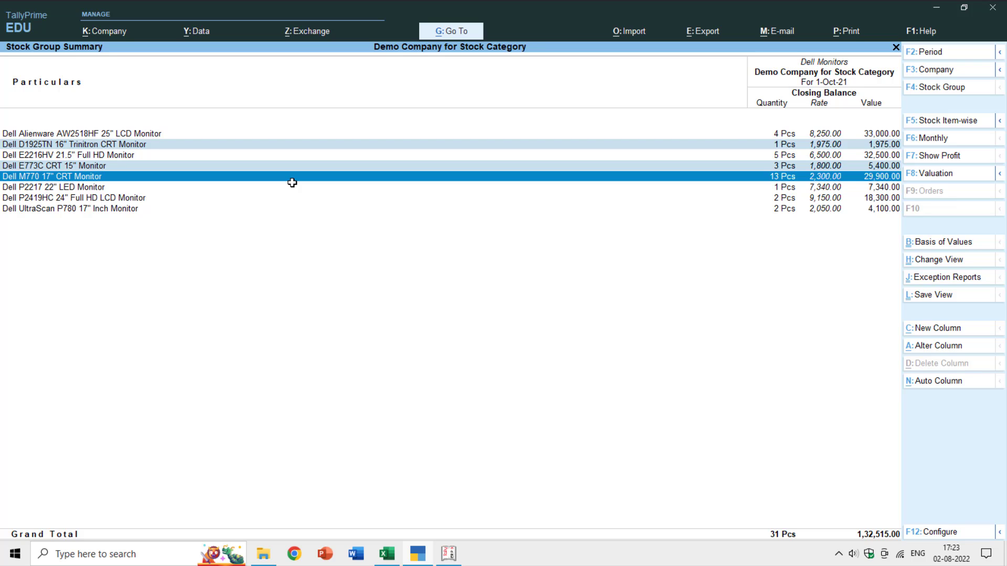
key(Return)
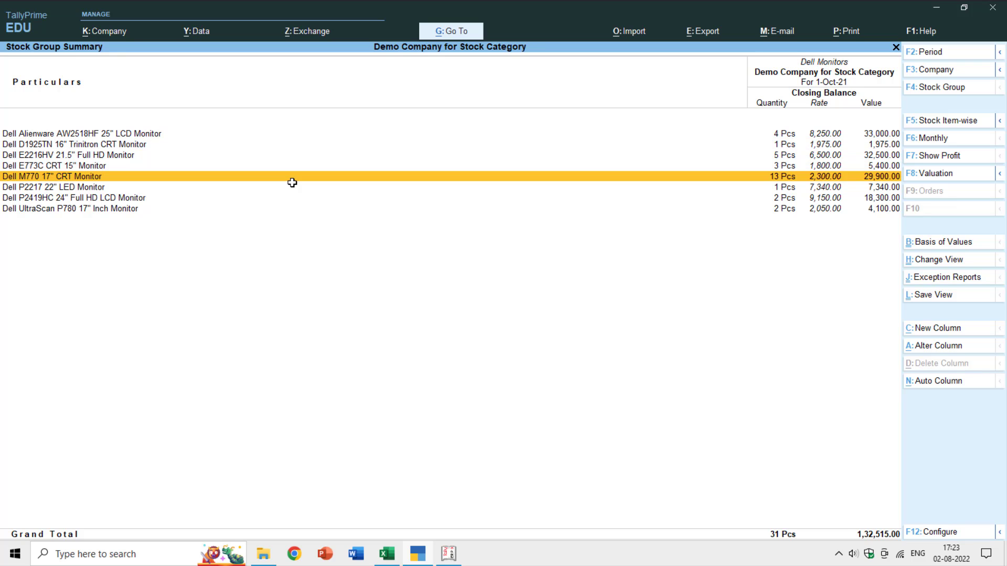
Leave the stock summary and open the Inventory Books reports among the additional reports
key(Escape)
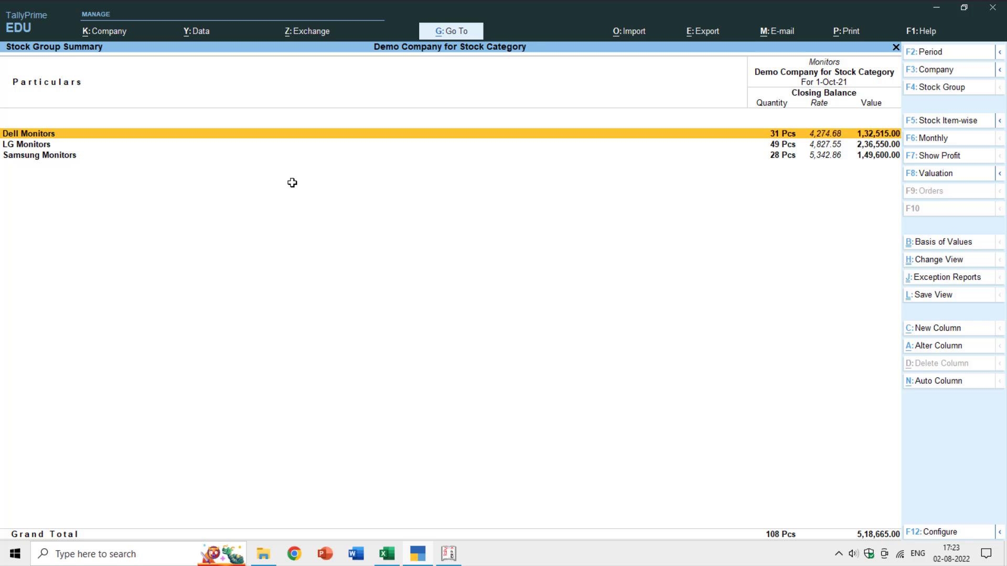
key(Escape)
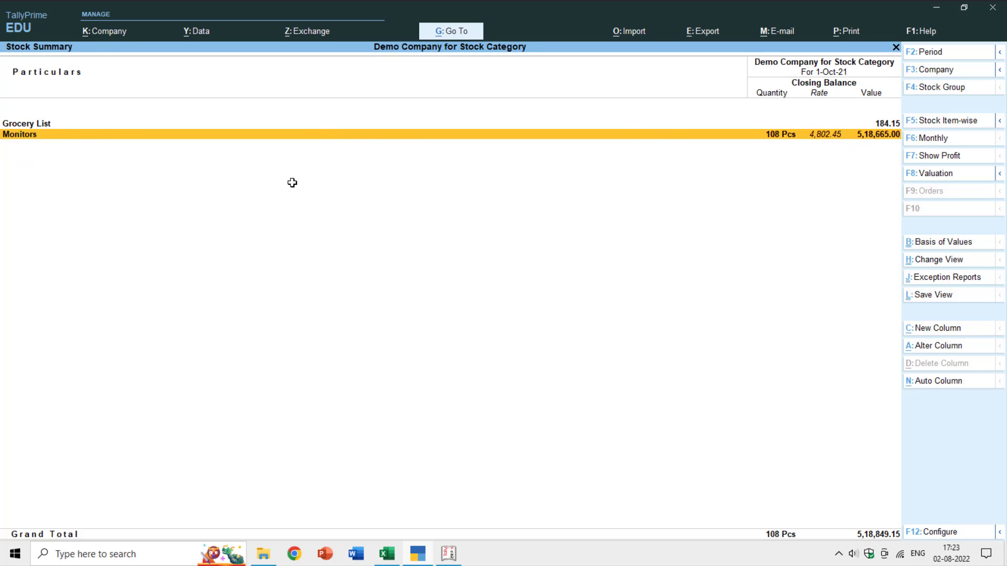
key(Escape)
key(Down)
key(Down)
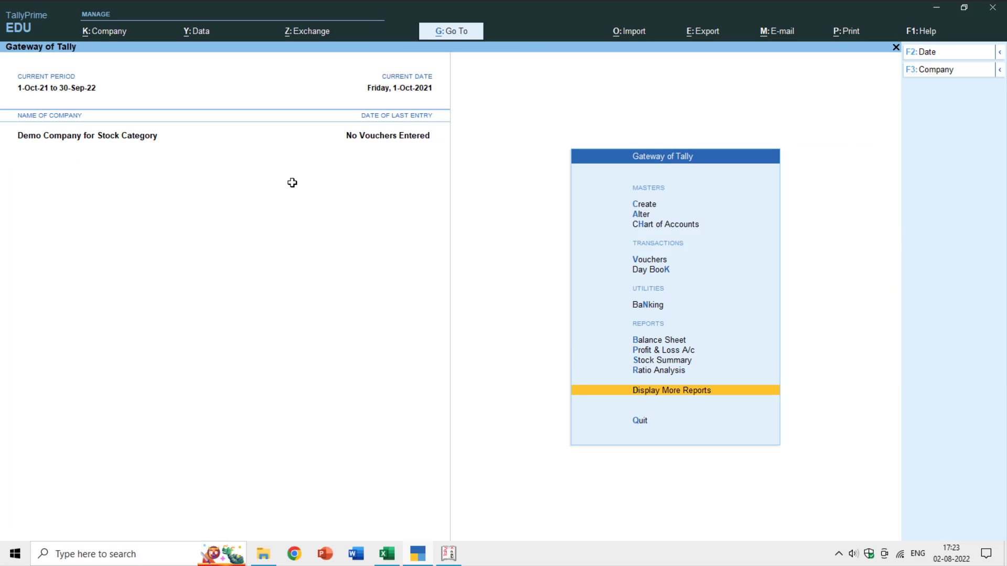
key(Return)
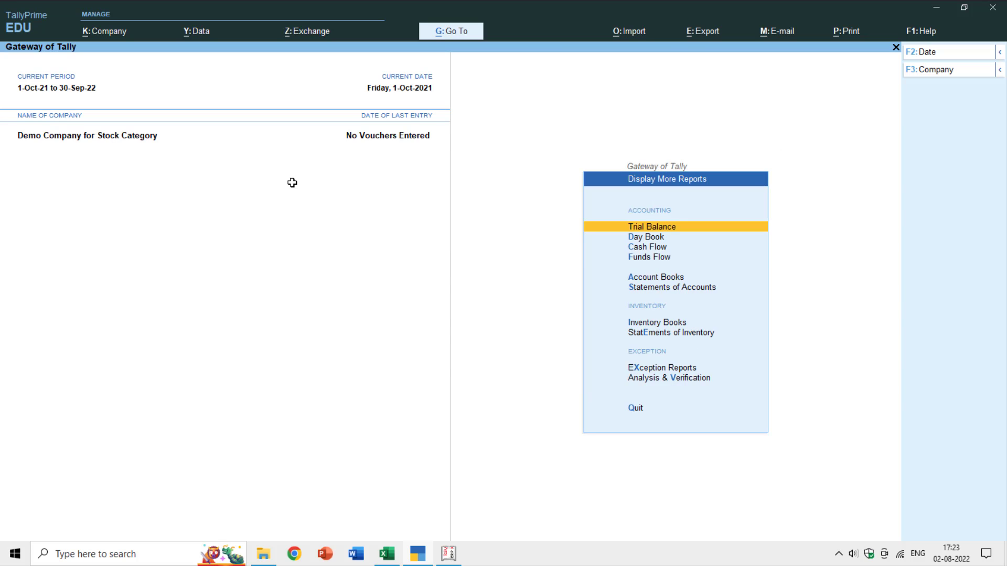
key(Down)
key(Down)
key(Down)
key(Down)
key(Down)
key(Down)
key(Down)
key(Up)
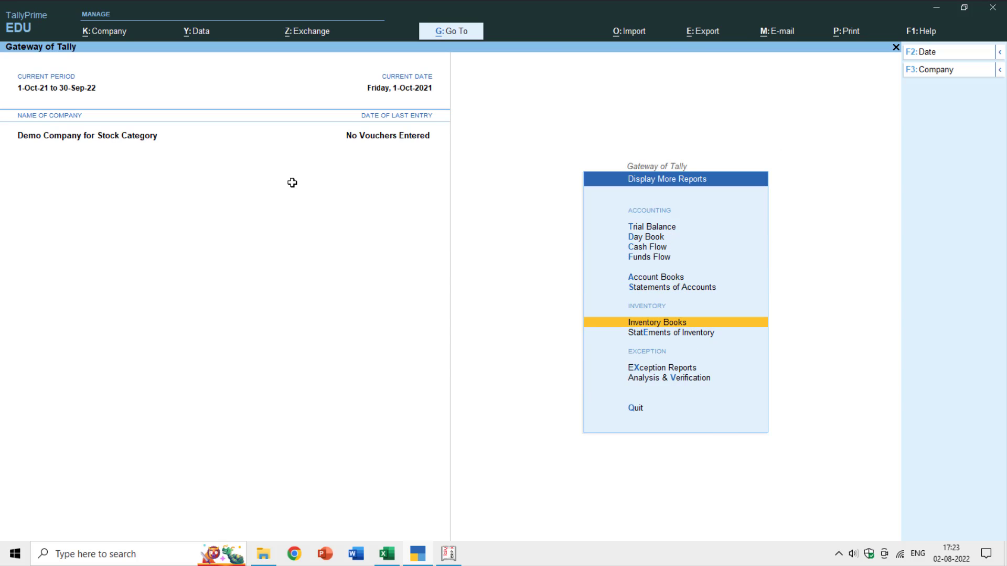
key(Return)
Open the Stock Category Summary for the Primary category
key(Down)
key(Down)
key(Down)
key(Down)
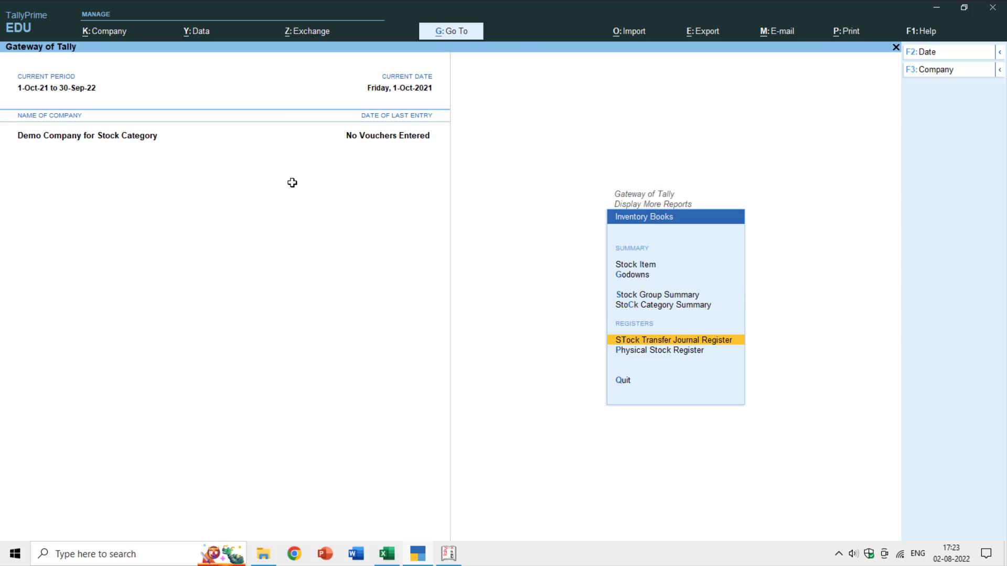
key(Up)
key(Return)
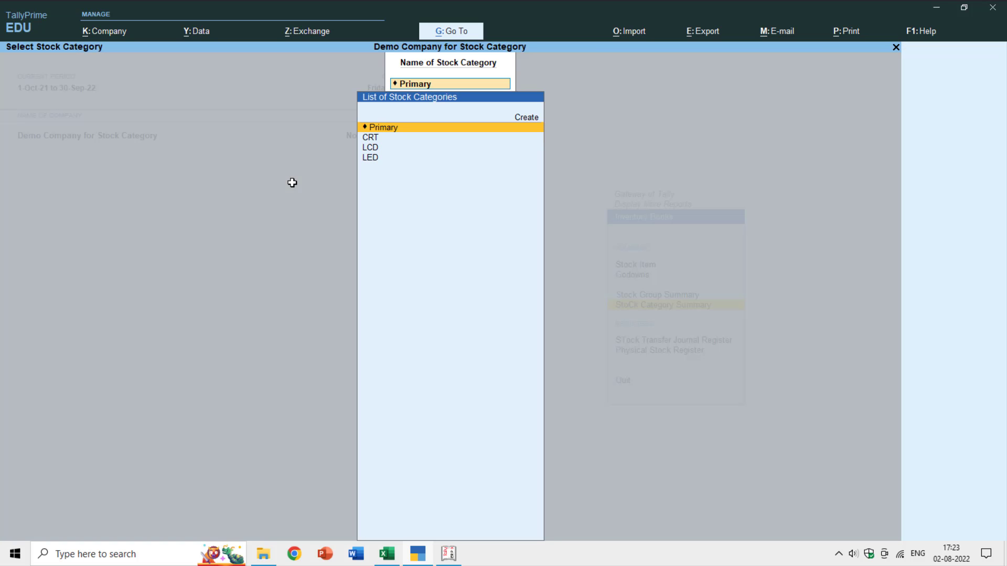
key(Return)
Drill down into the CRT category to examine its monitor items across all brands
key(Down)
key(Down)
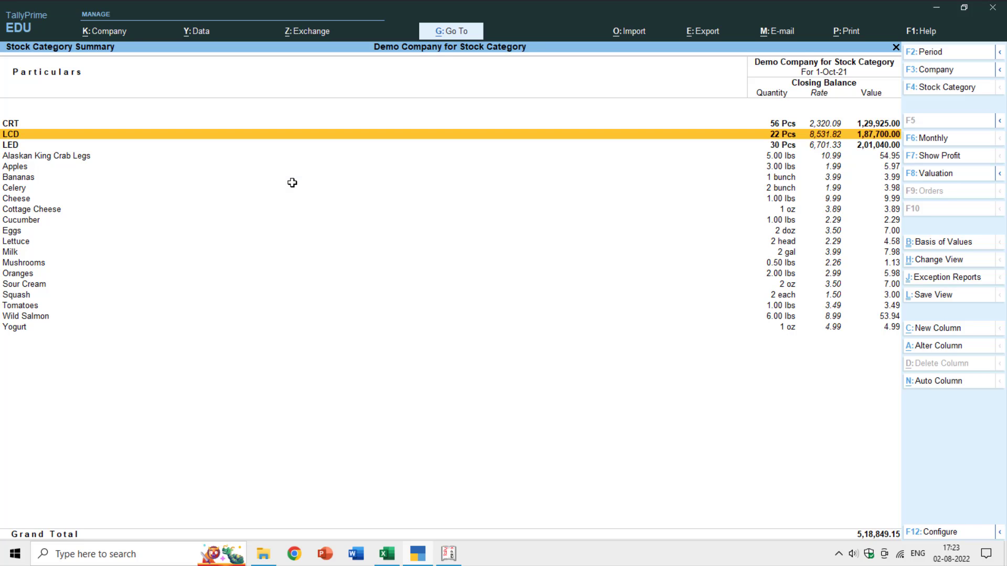
key(Up)
key(Up)
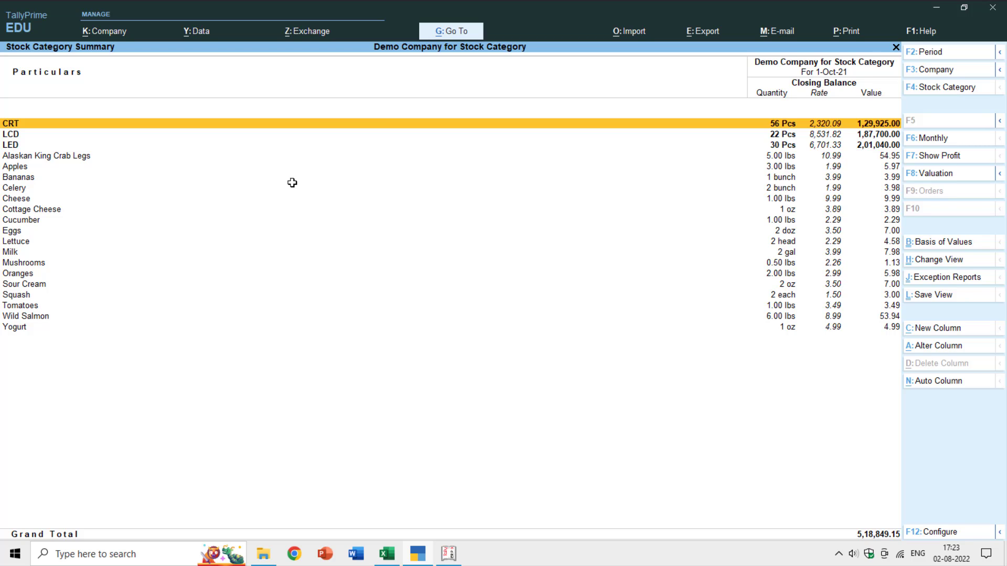
key(Return)
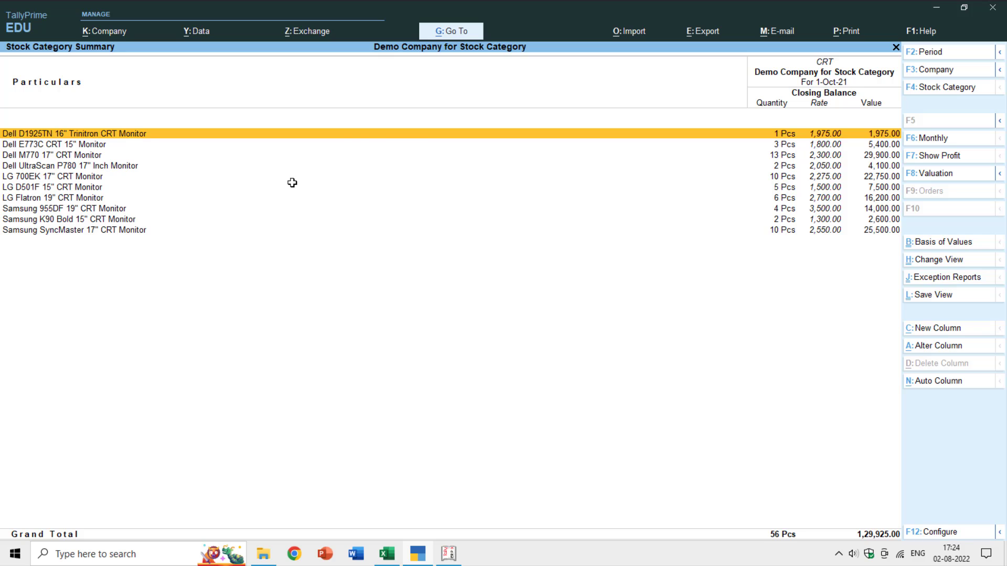
Return to the Gateway of Tally, open the Stock Summary and drill down into the Grocery List group
key(Escape)
key(Escape)
key(Escape)
key(Up)
key(Up)
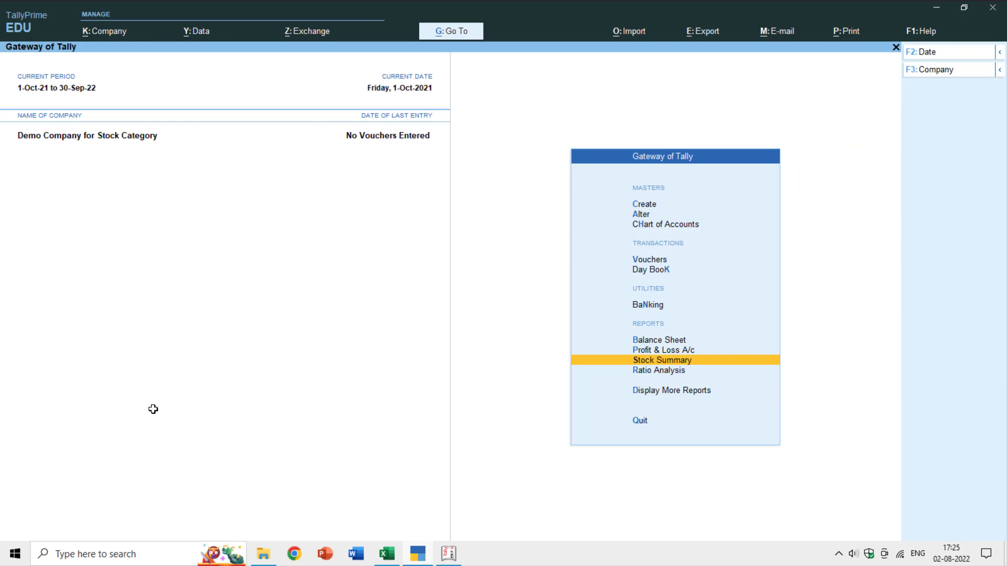
key(Return)
key(Down)
key(Up)
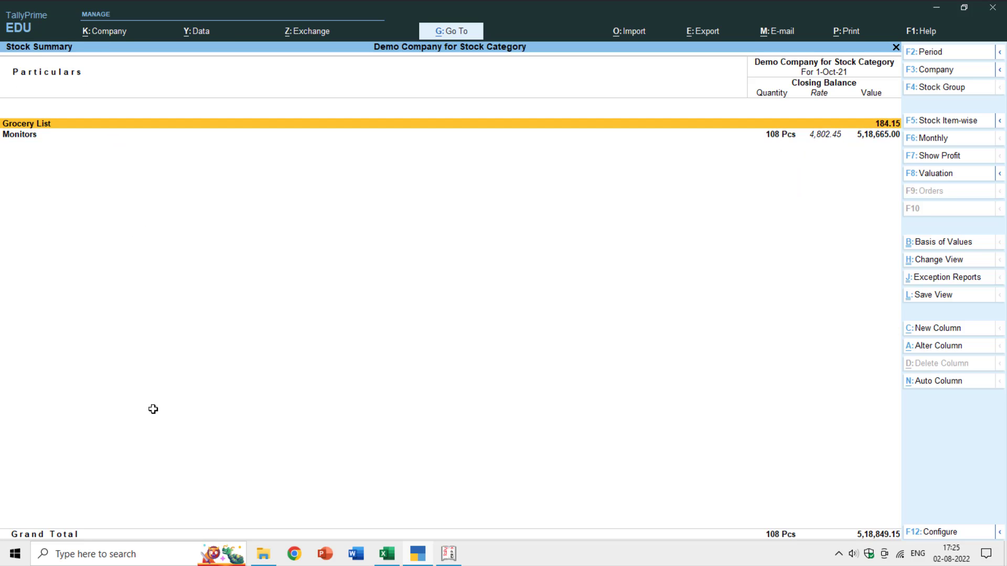
key(Return)
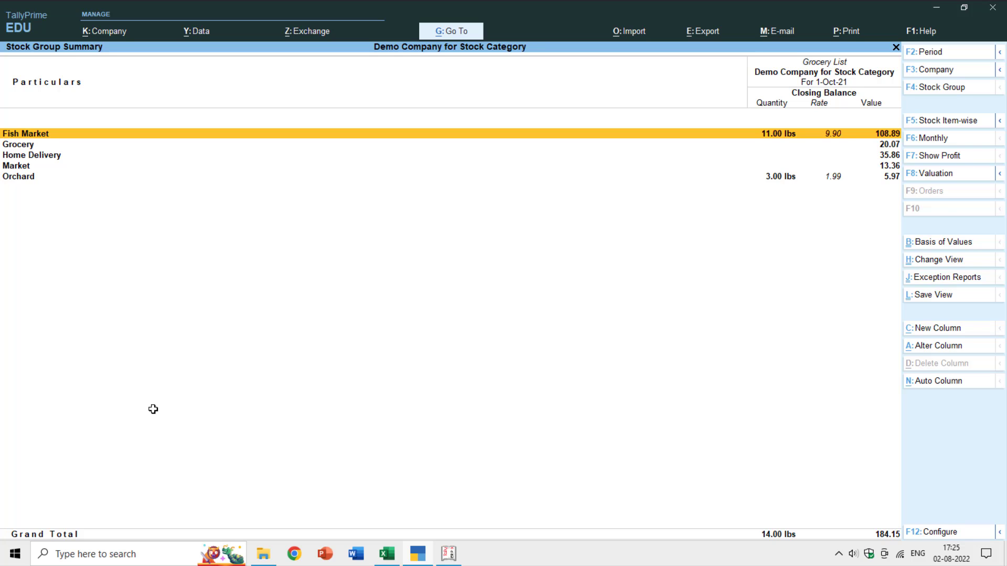
Leave the stock summary and open the creation form for a new Stock Category master
key(Escape)
key(Escape)
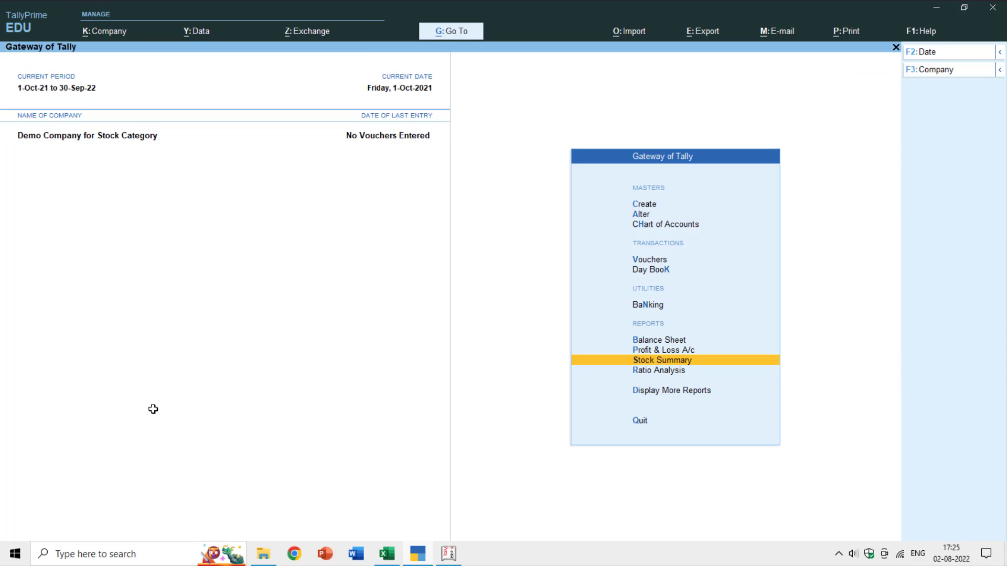
key(Up)
key(Up)
key(Up)
key(Up)
key(Up)
key(Up)
key(Up)
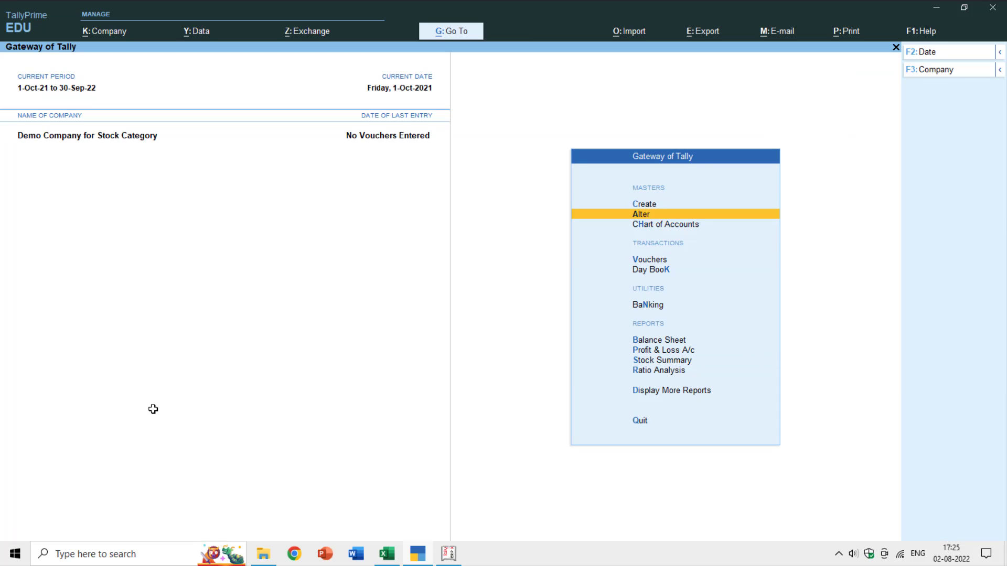
key(Up)
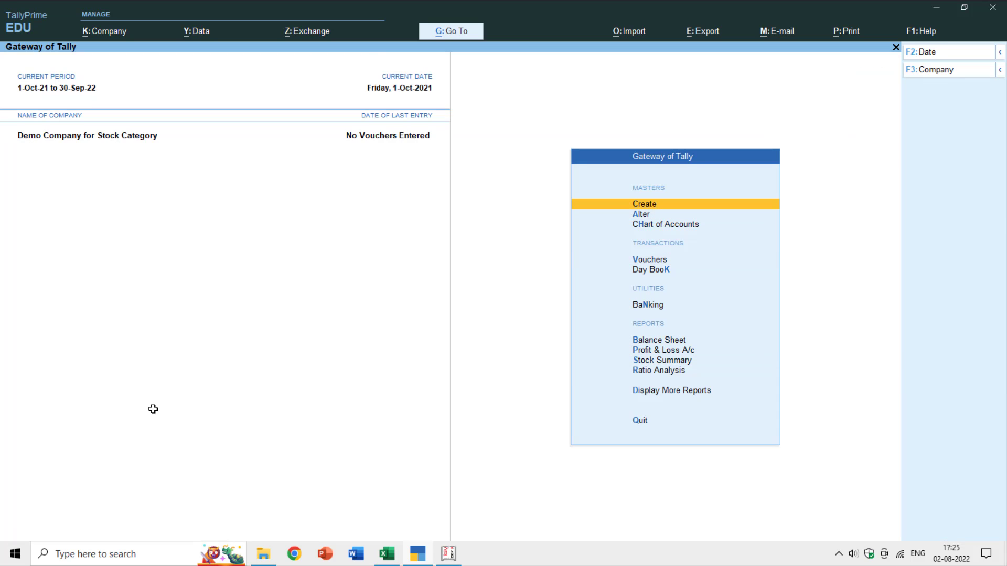
key(Return)
key(Down)
key(Down)
key(Down)
key(Down)
key(Down)
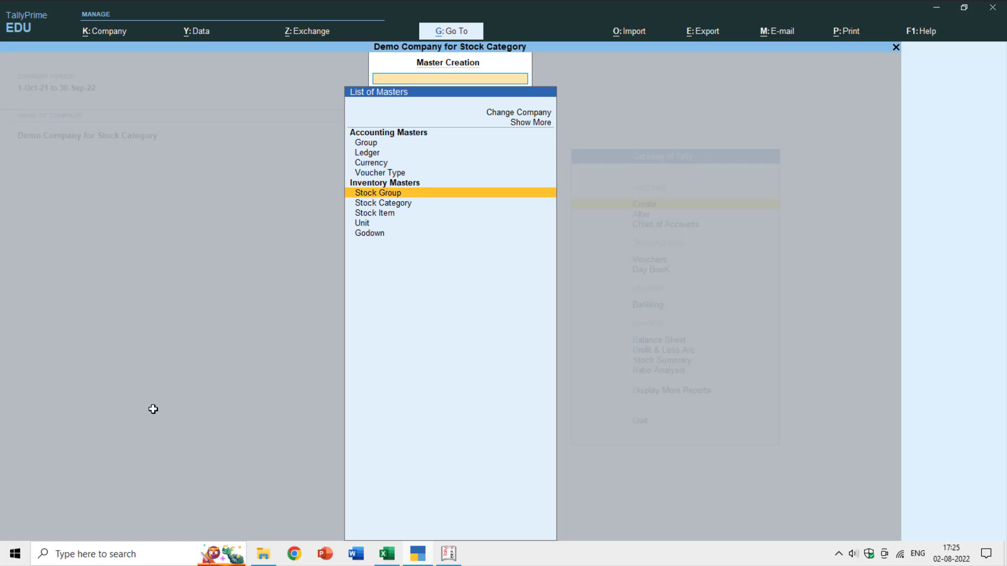
key(Return)
Check the grocery categories in the Excel list and create the stock category Seafood under Primary in TallyPrime
key(alt+Tab)
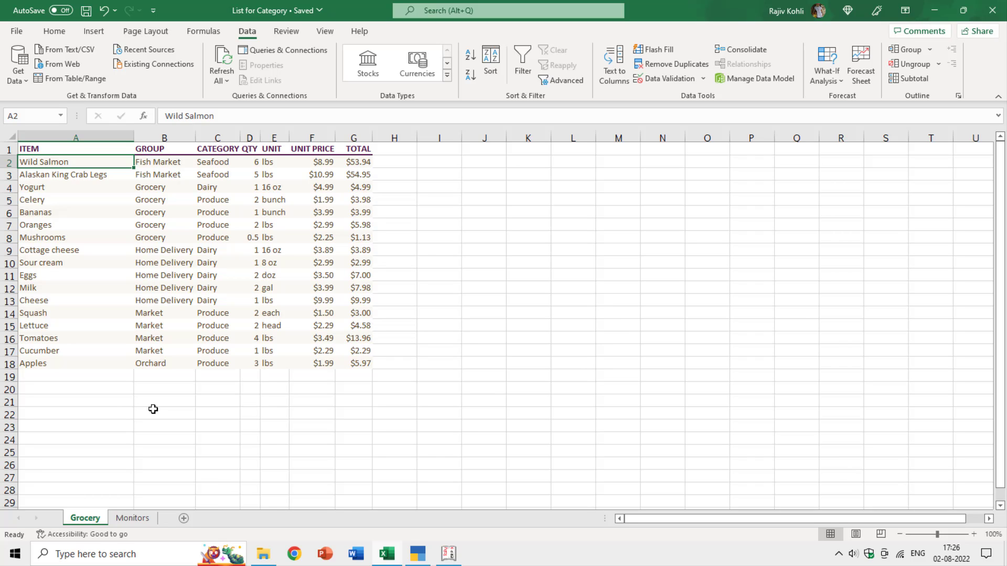
key(alt)
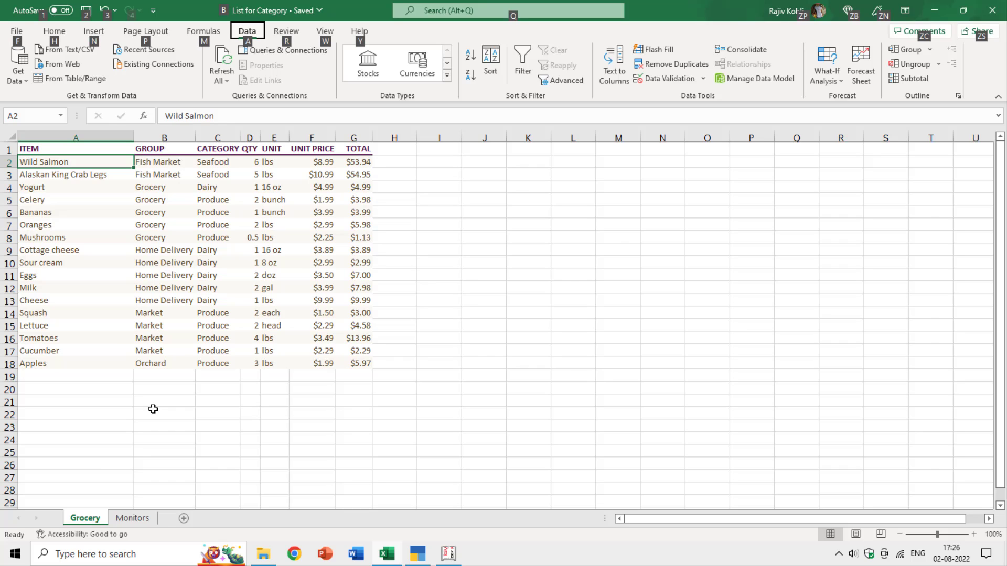
key(alt+Tab)
text(Sea)
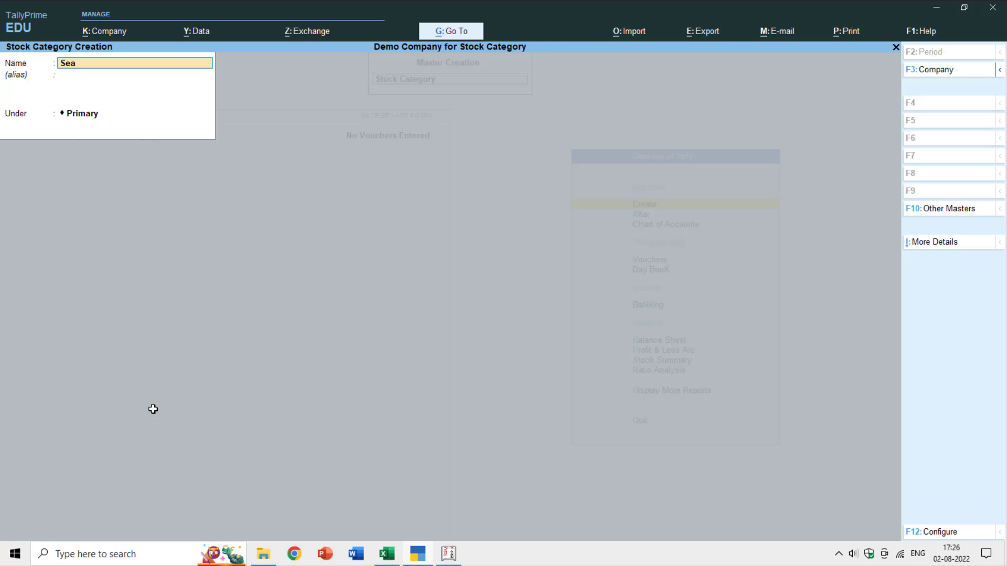
text(food)
key(Return)
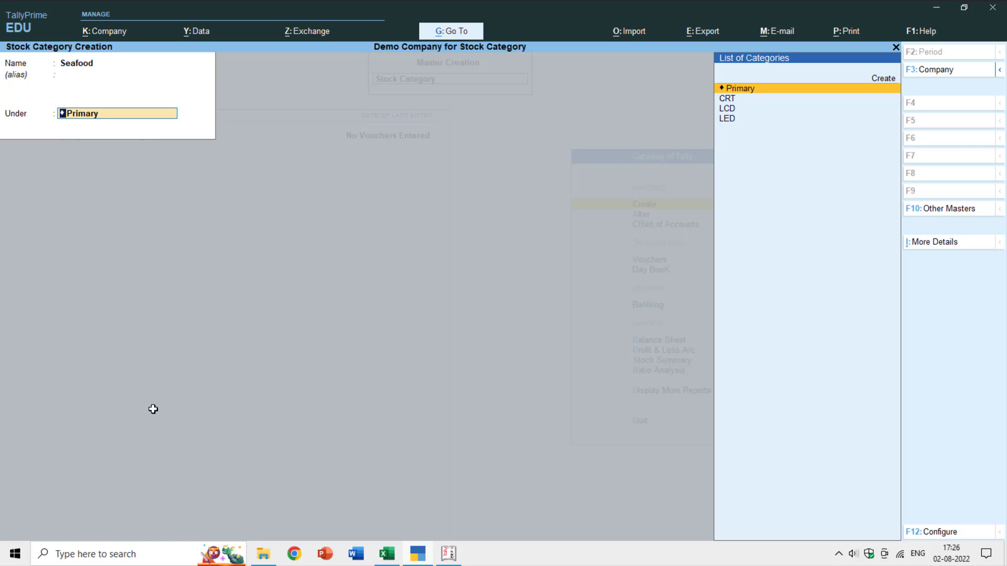
key(Return)
key(Return)
Create the stock category Dairy Products under Primary, checking the category names in the Excel grocery list
key(alt+Tab)
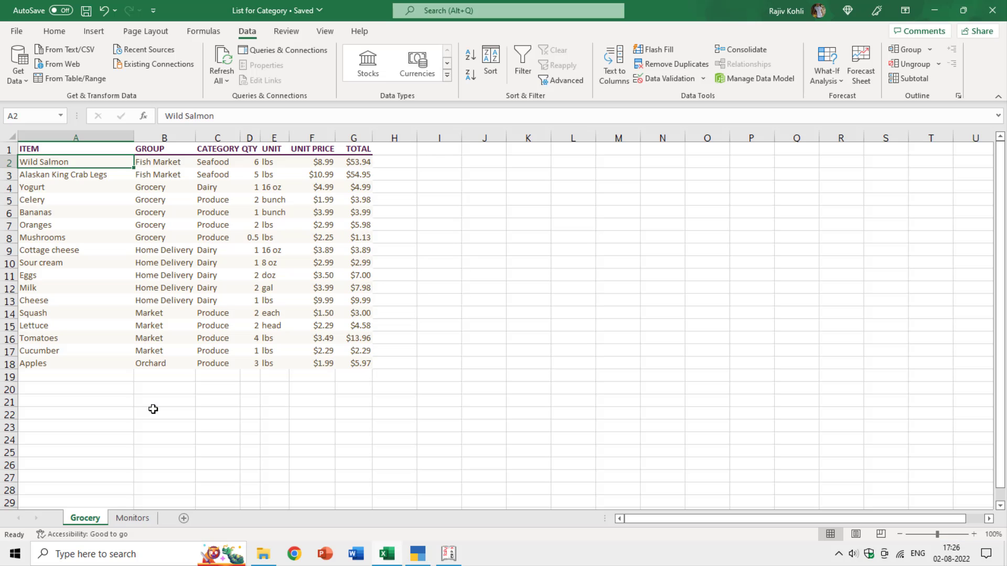
key(alt+Tab)
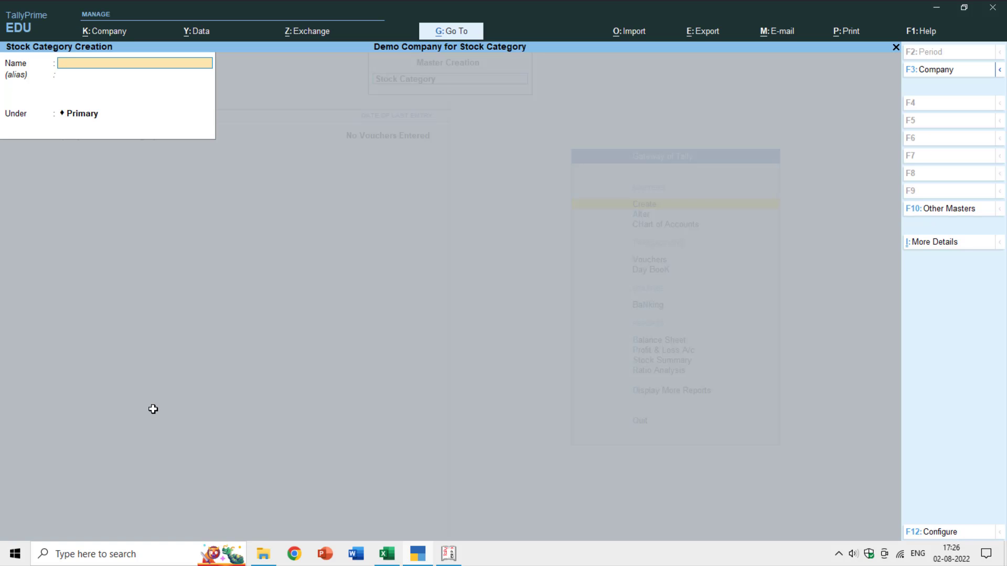
text(Daor)
text(iry Products)
key(Return)
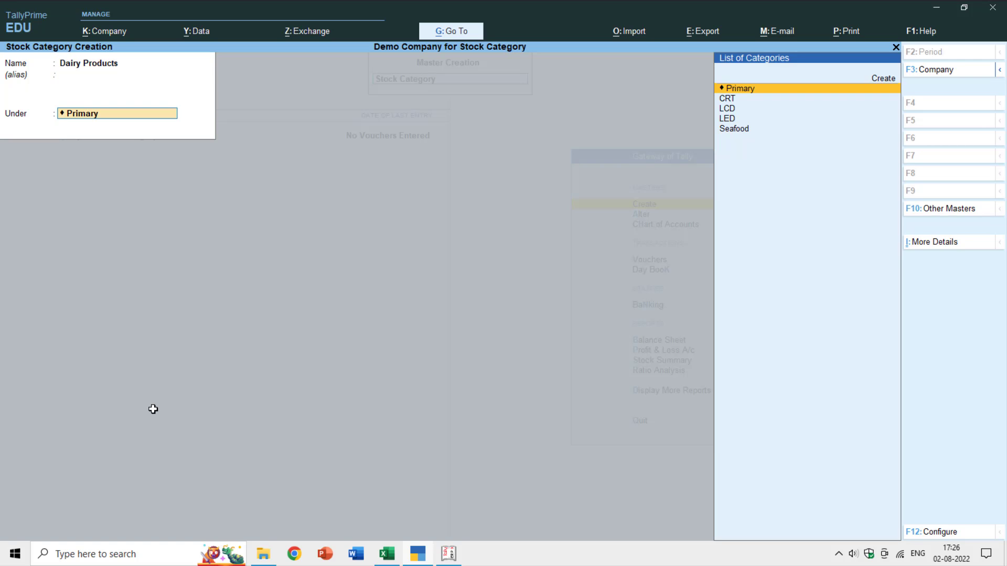
key(Return)
key(Return)
Check the Excel list again and create the stock category Produce under Primary in TallyPrime
key(alt+Tab)
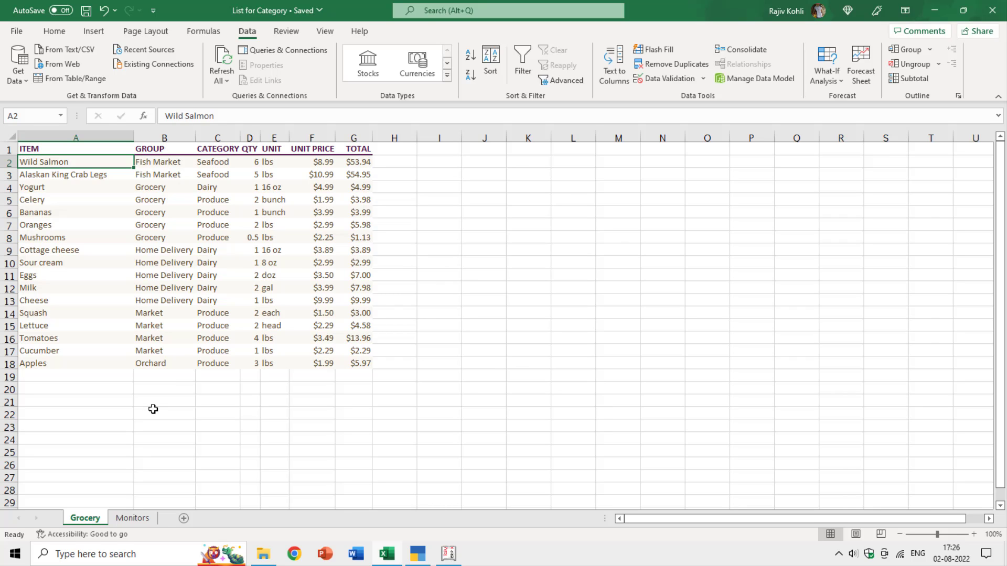
key(alt+Tab)
text(Produice)
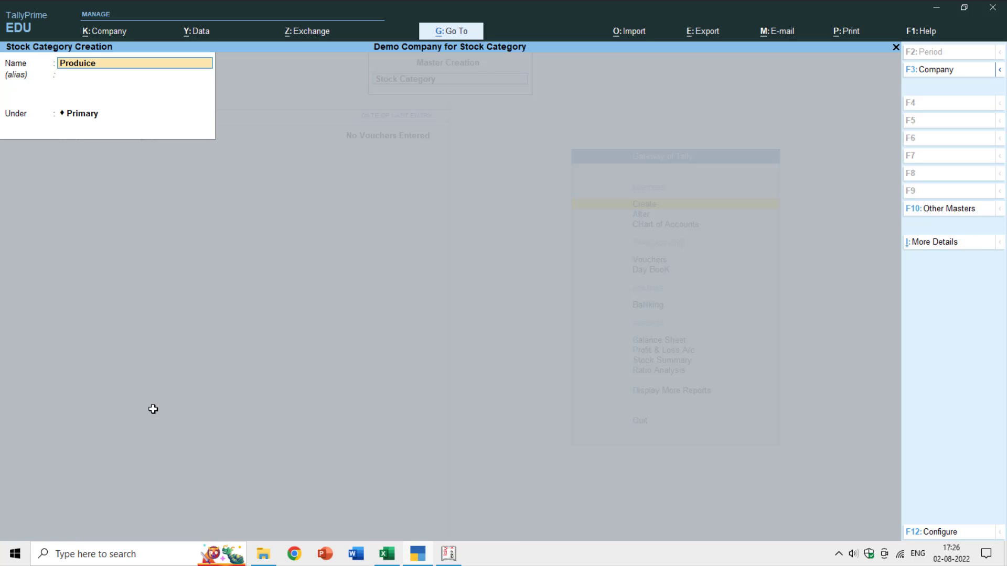
key(BackSpace)
text(cce)
key(Return)
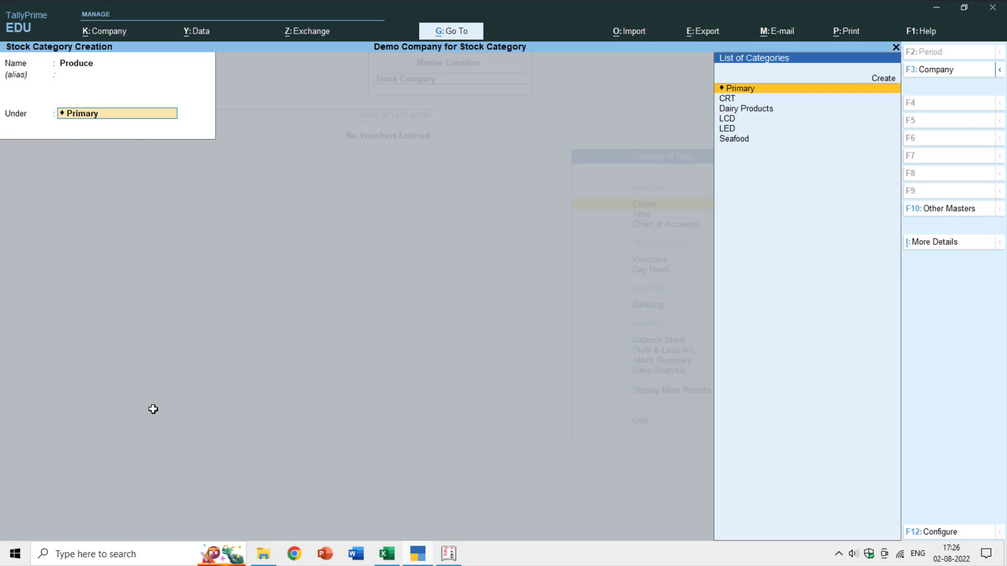
key(Return)
key(Return)
Check the Excel list for remaining categories, then leave stock category creation and return to the Gateway of Tally
key(alt+Tab)
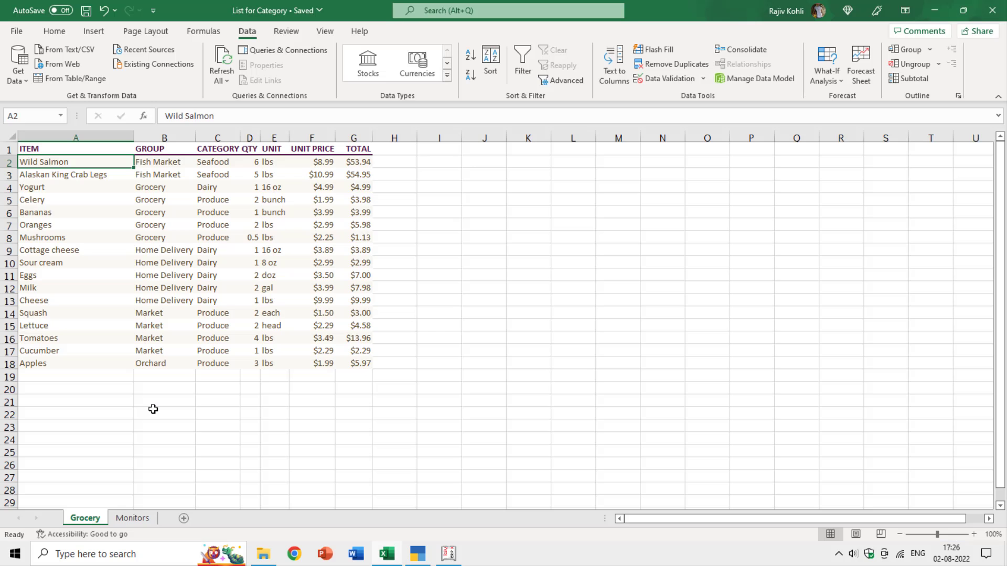
key(alt+Tab)
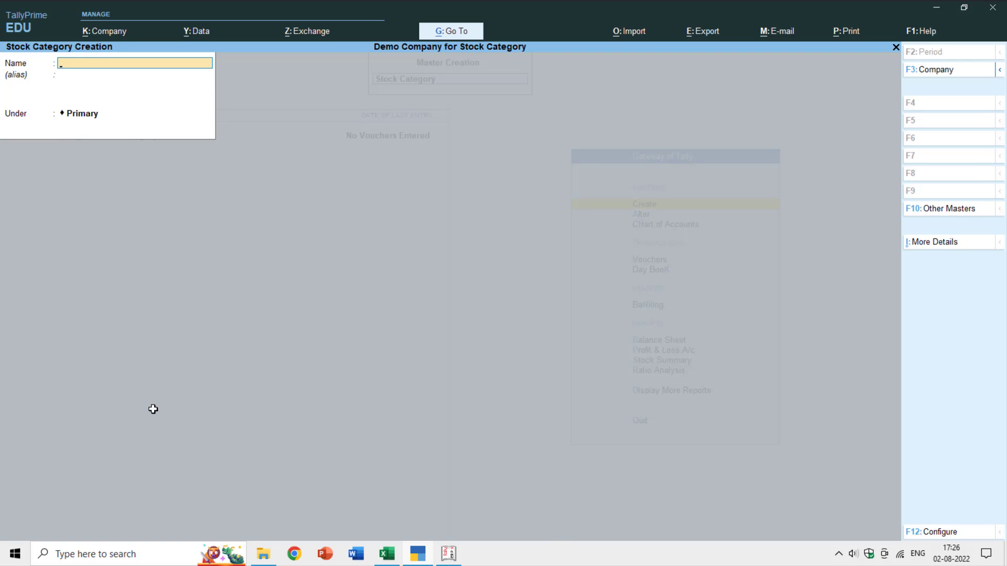
key(Escape)
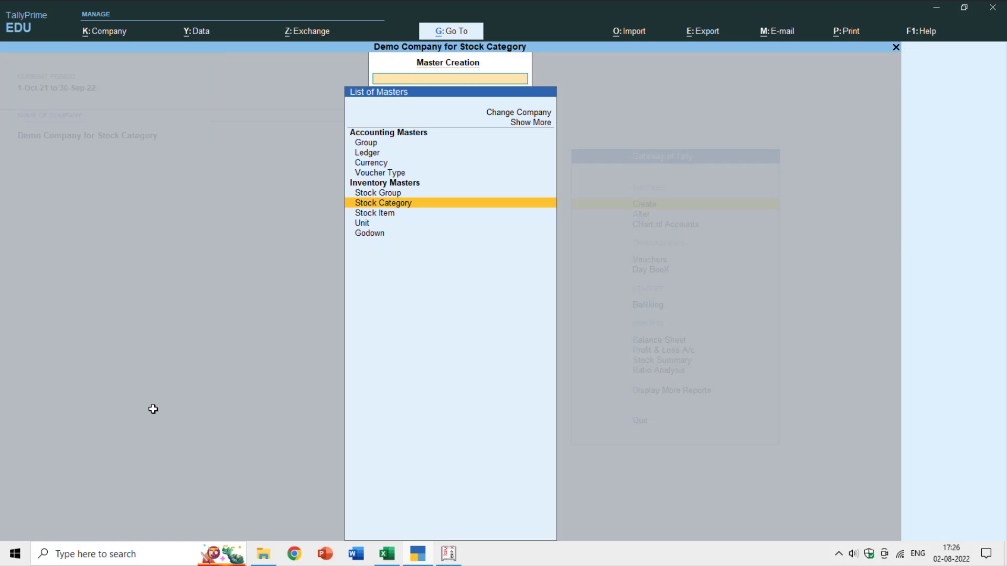
key(Escape)
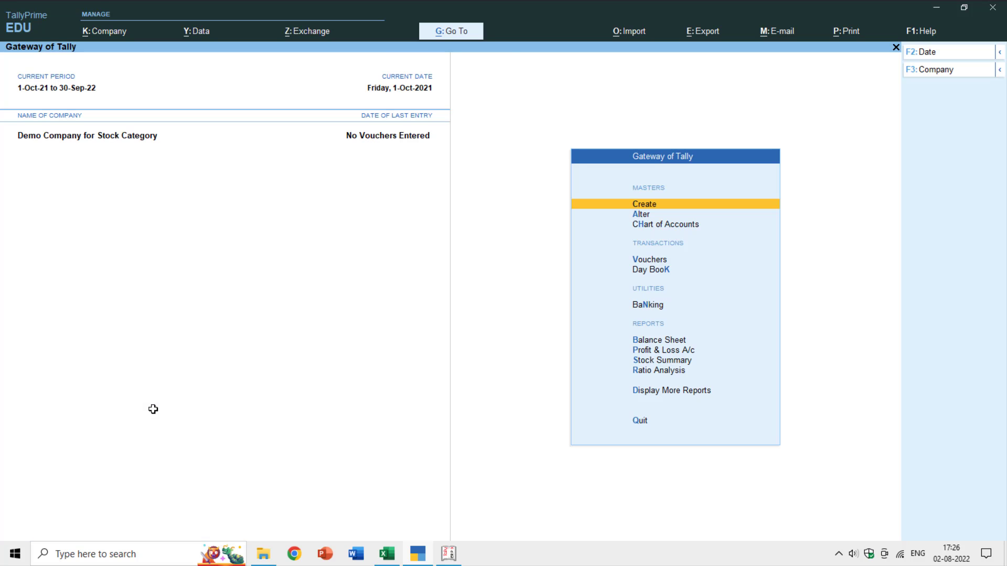
Open the list of Stock Items in the Chart of Accounts
key(Down)
key(Down)
key(Return)
key(Down)
key(Down)
key(Down)
key(Down)
key(Down)
key(Down)
key(Down)
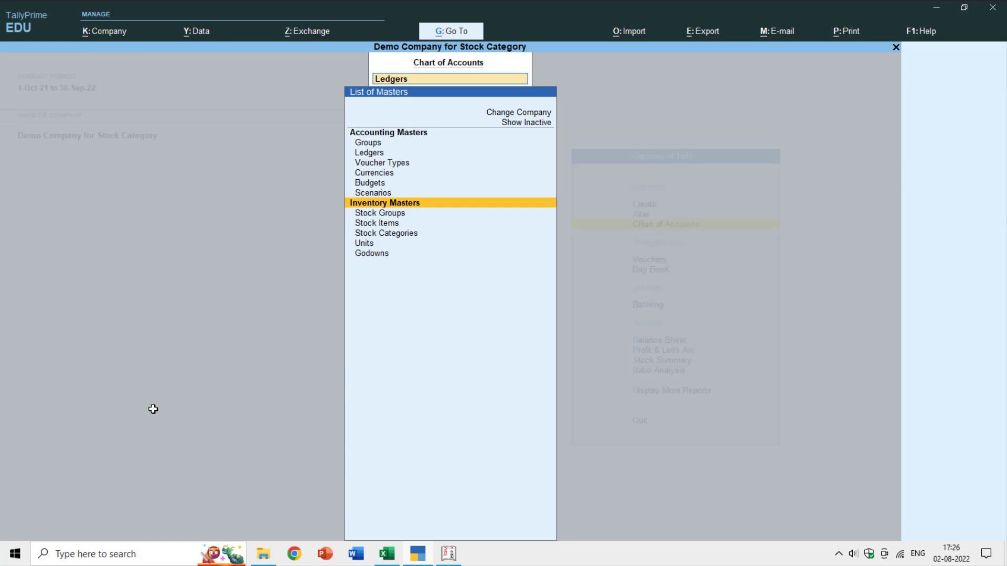
key(Return)
key(Up)
key(Up)
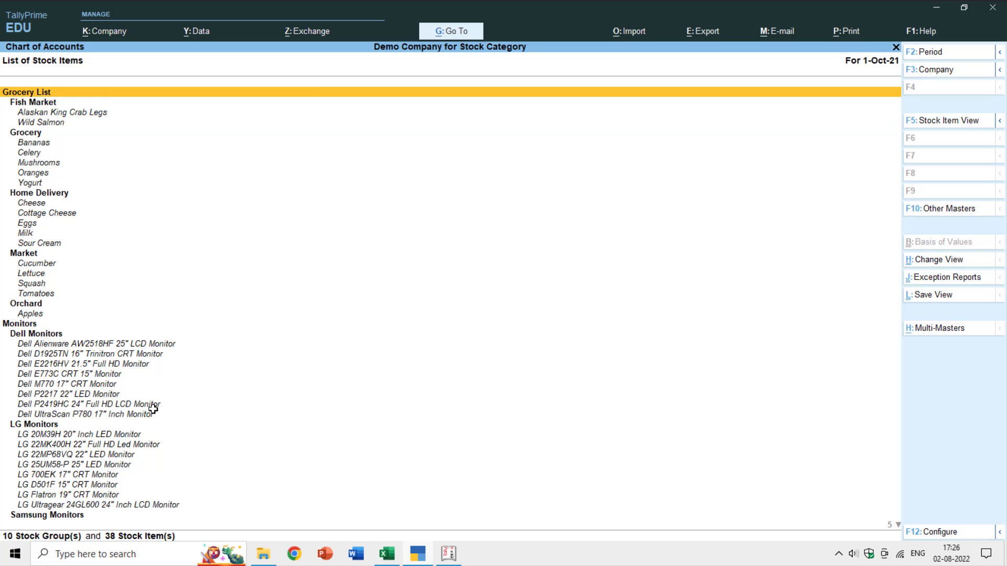
Locate Alaskan King Crab Legs in the stock item list and look up the seafood rows in the Excel grocery list
key(Down)
key(Down)
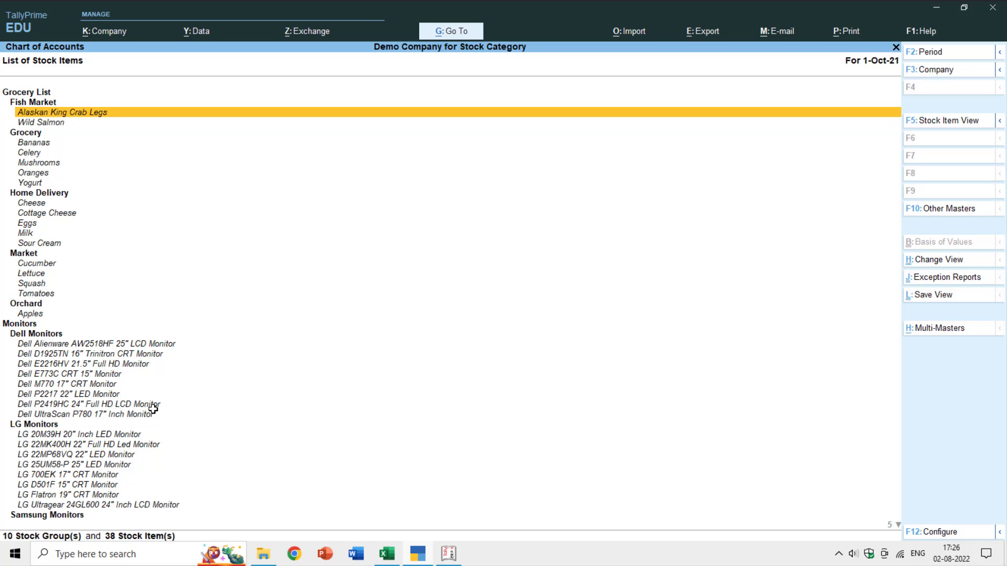
key(alt+Tab)
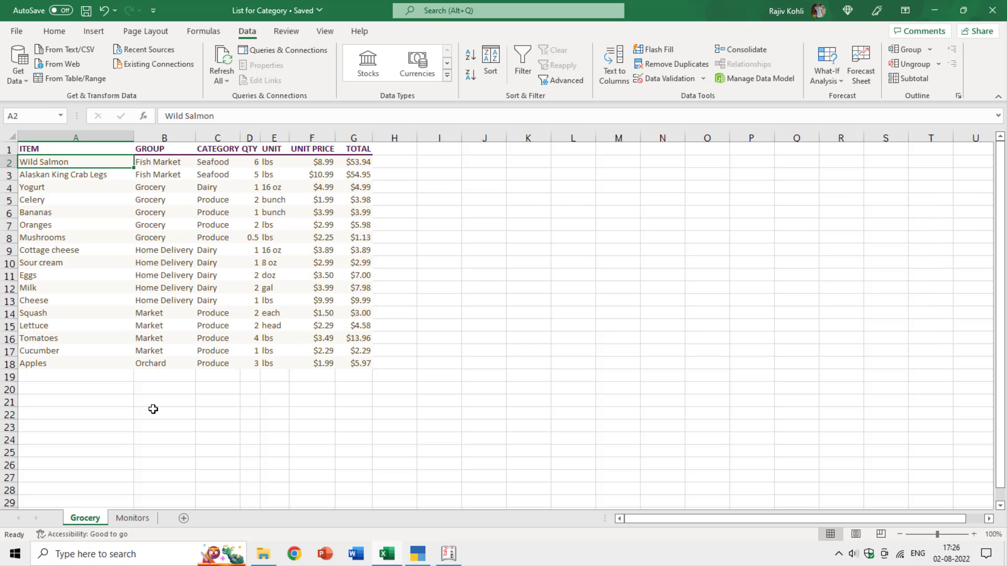
key(Right)
key(Right)
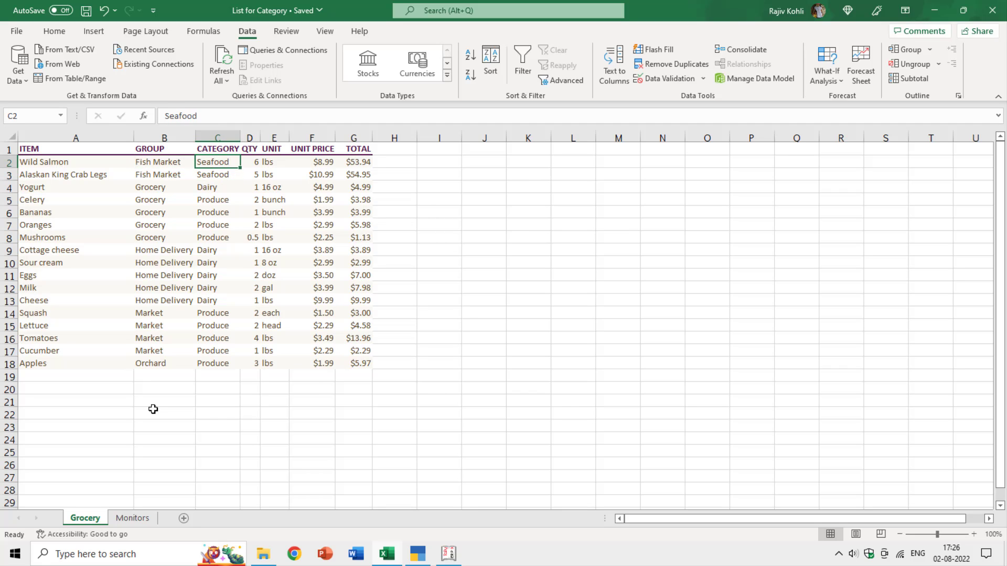
key(Down)
key(alt+Tab)
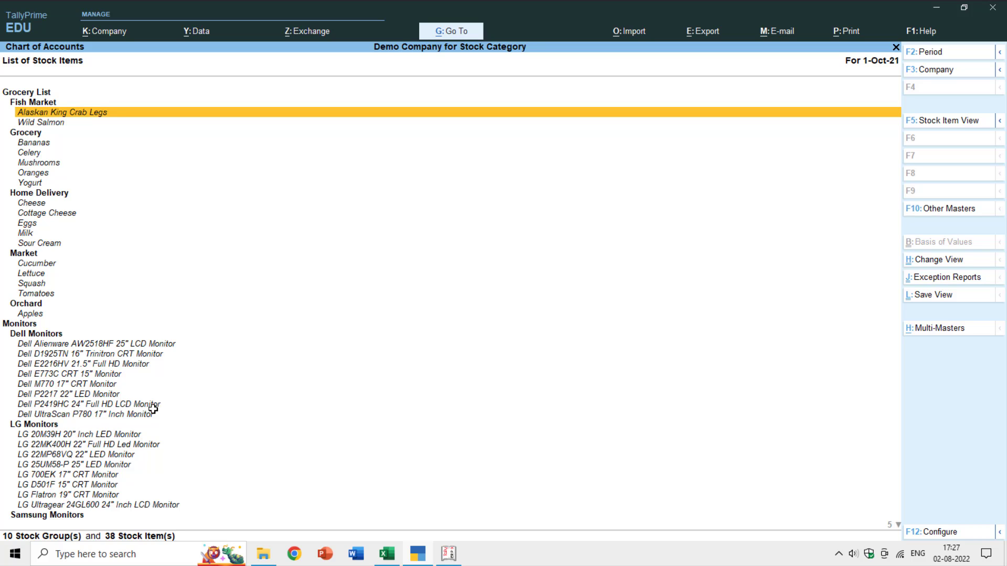
Open Alaskan King Crab Legs for alteration and set its category to Seafood
key(ctrl+Return)
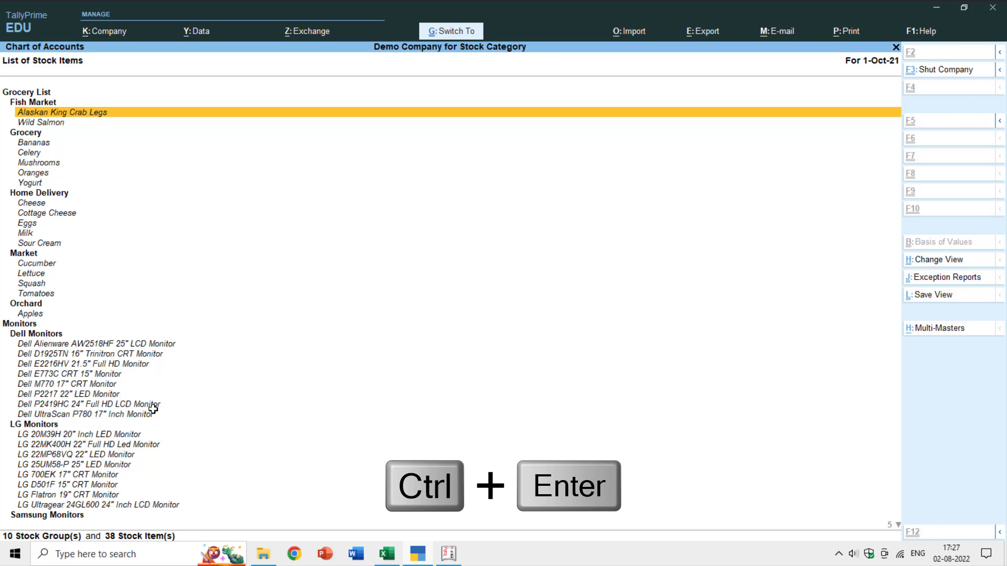
key(Return)
key(Return)
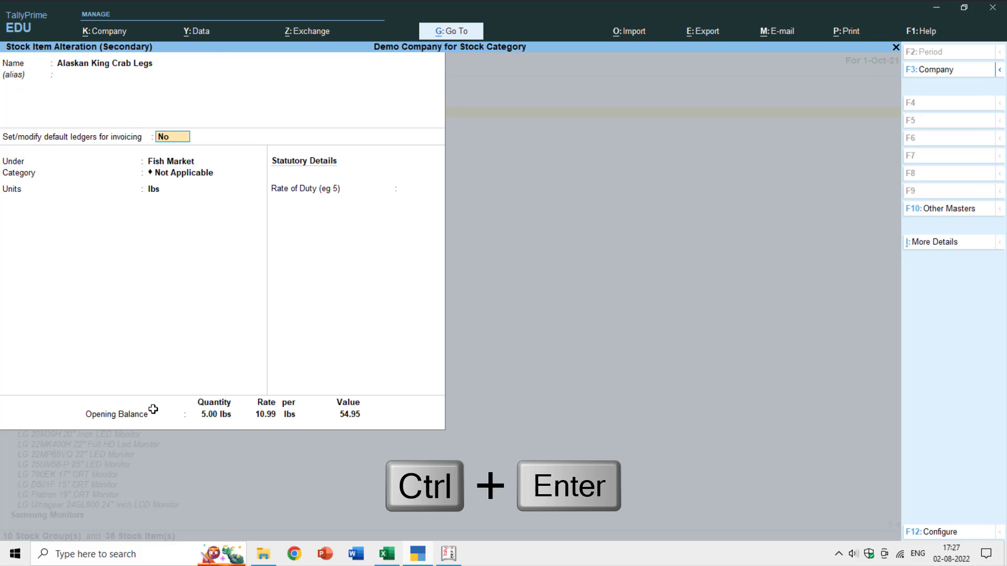
key(Return)
key(Return)
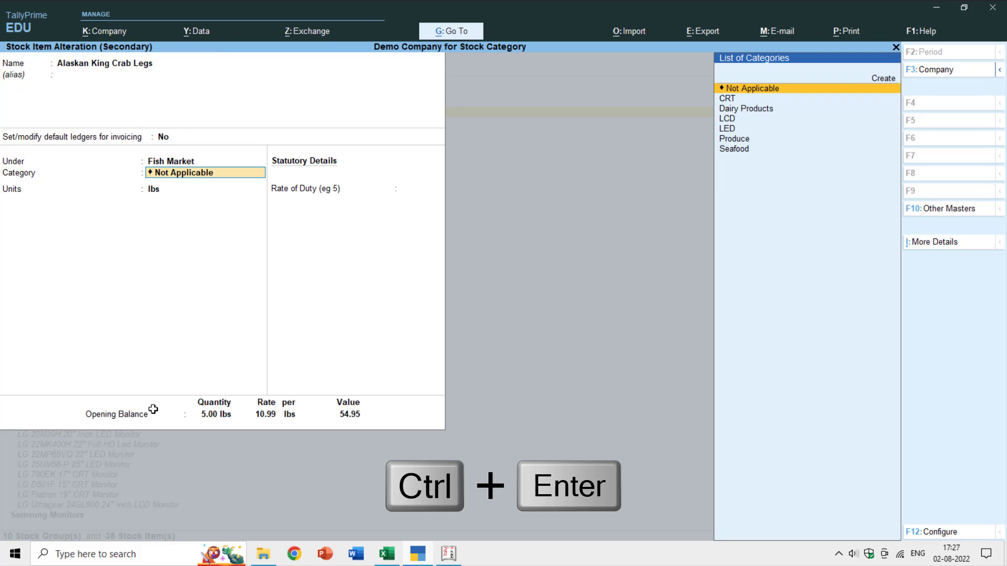
key(Down)
key(Down)
key(Down)
key(Down)
key(Down)
key(Down)
key(Return)
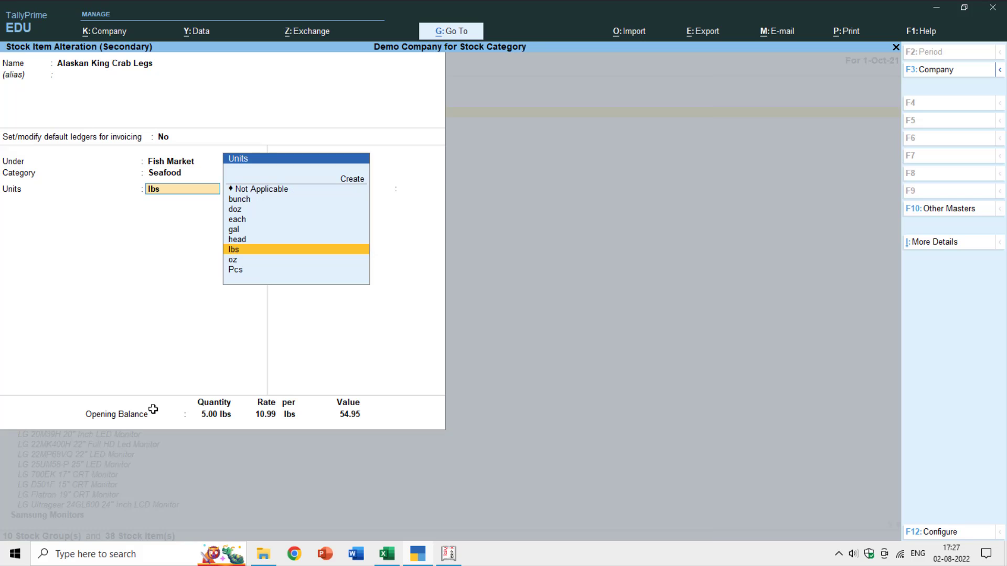
Keep the units and opening balance of Alaskan King Crab Legs and accept the alteration
key(Return)
key(BackSpace)
key(Return)
key(Return)
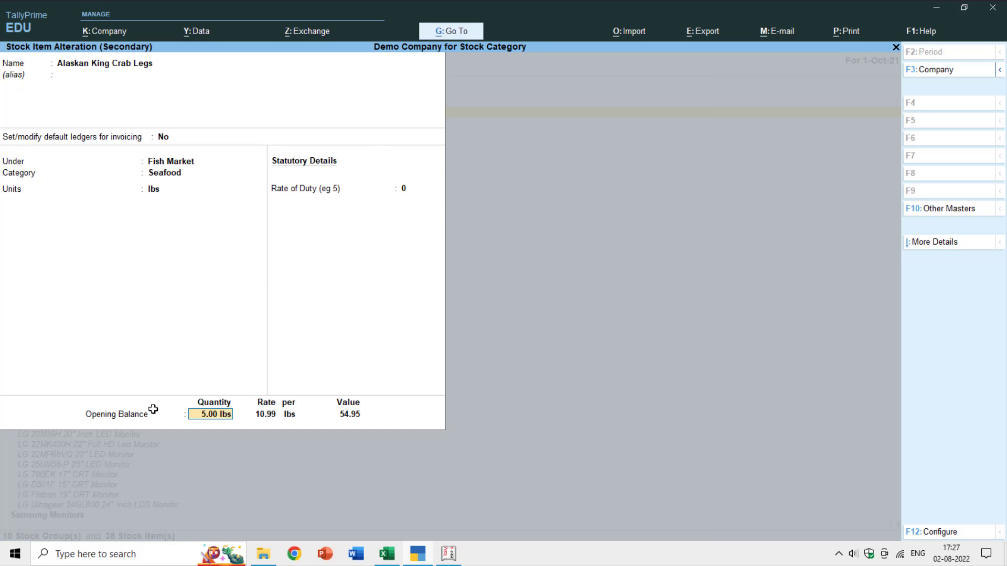
key(Return)
key(Return)
key(Return)
key(Return)
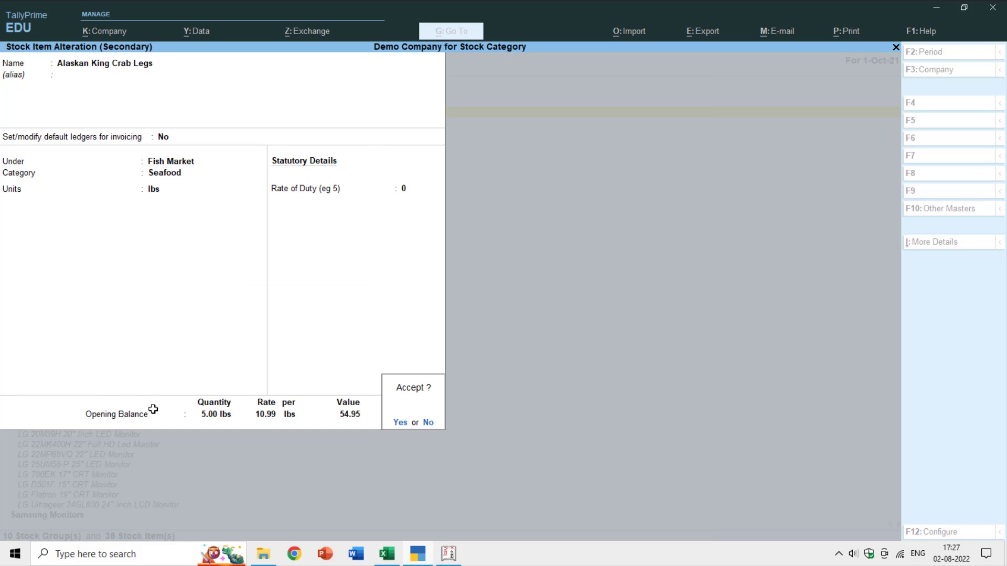
key(Return)
Open Wild Salmon for alteration and set its category to Seafood
key(Down)
key(Return)
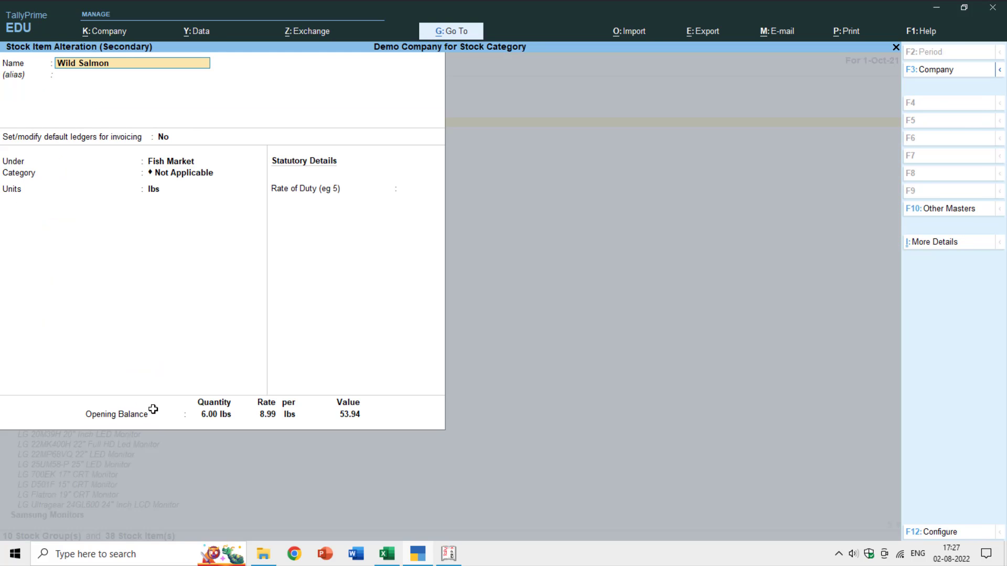
key(Return)
key(Return)
key(Return)
key(Return)
key(Return)
key(BackSpace)
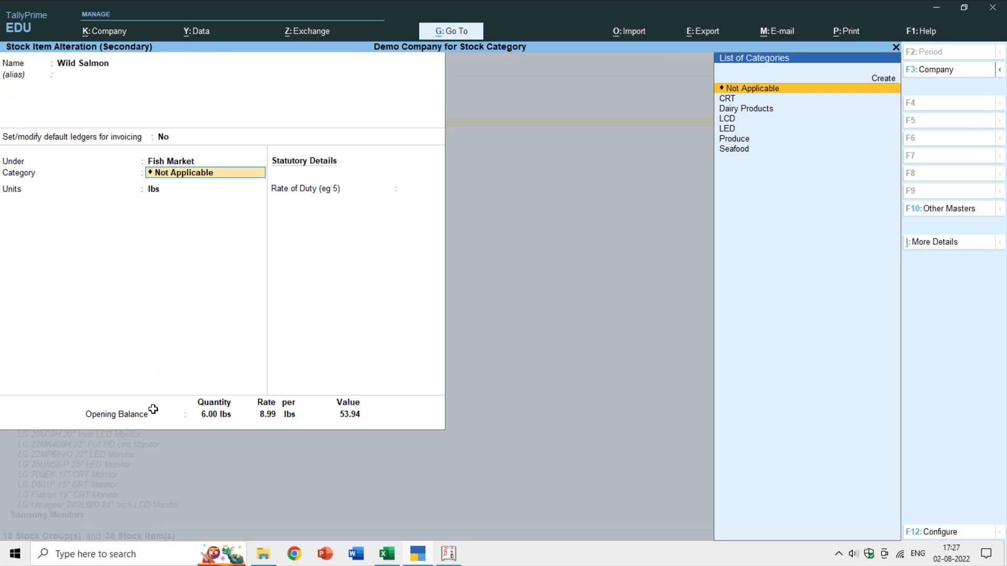
text(n)
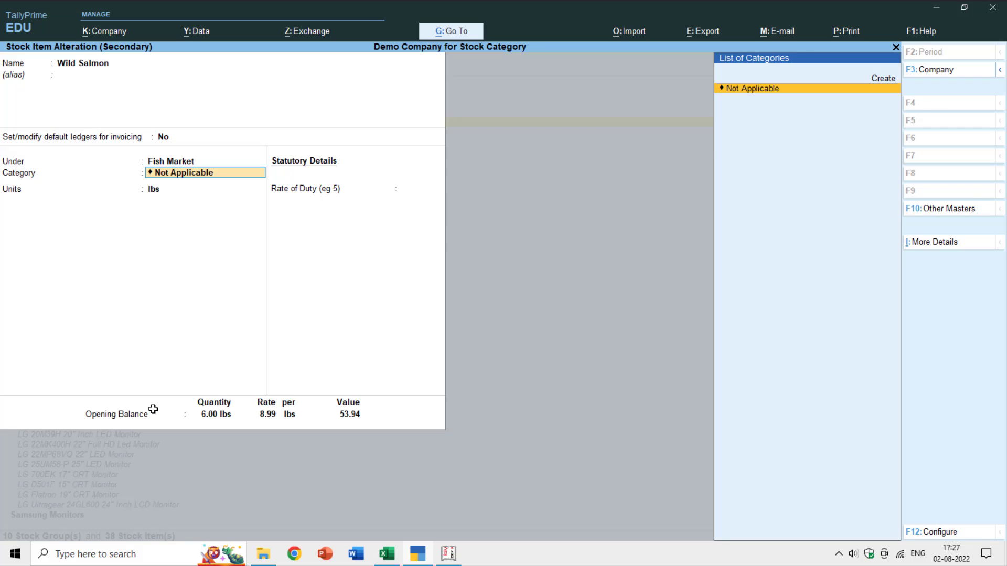
key(BackSpace)
key(Down)
key(Down)
key(Down)
key(Down)
key(Down)
key(Down)
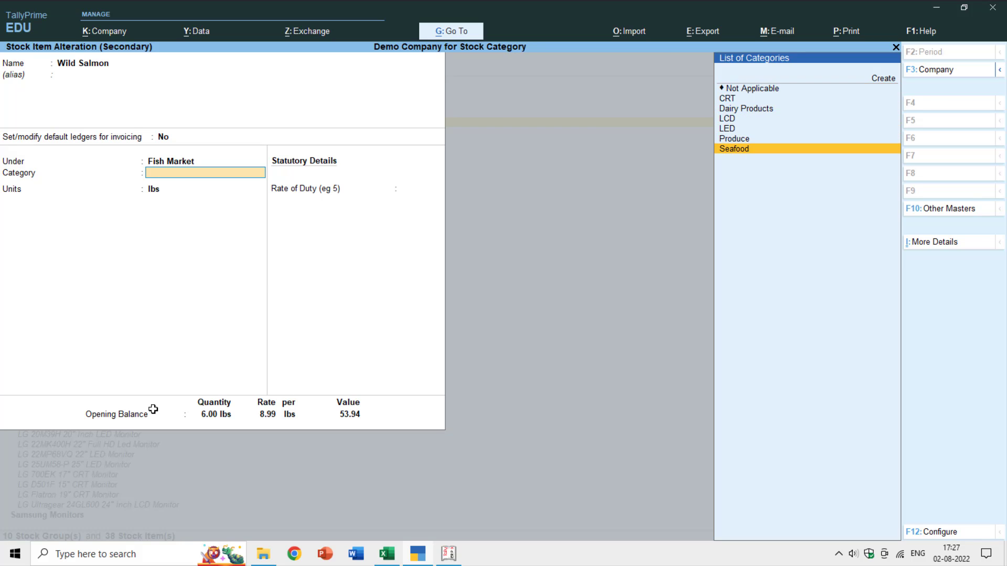
key(Return)
Keep the units and opening balance of Wild Salmon and finish its alteration
key(Return)
key(Return)
key(Return)
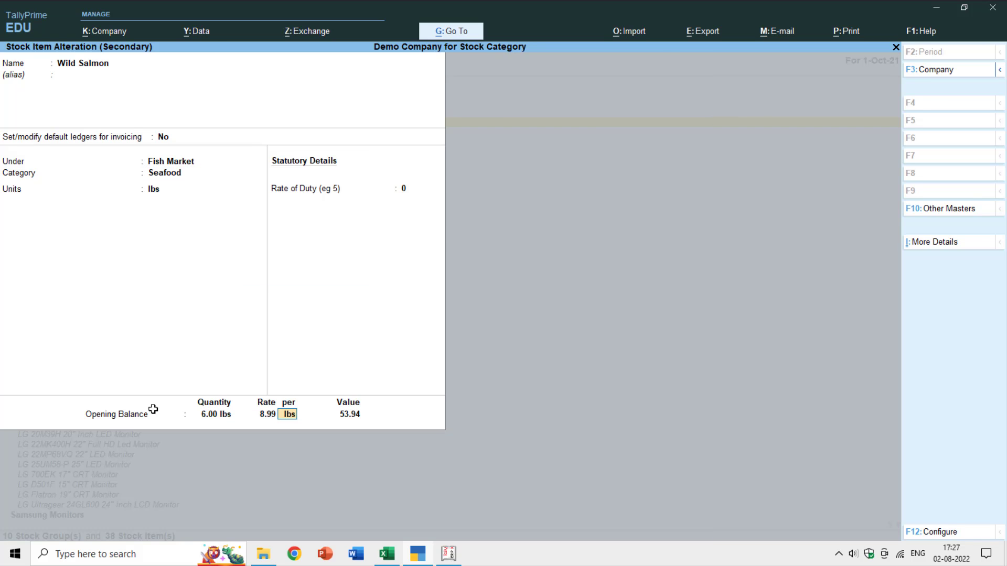
key(Return)
Look up the categories of the grocery items from Yogurt onward in the Excel list and return to TallyPrime
key(alt+Tab)
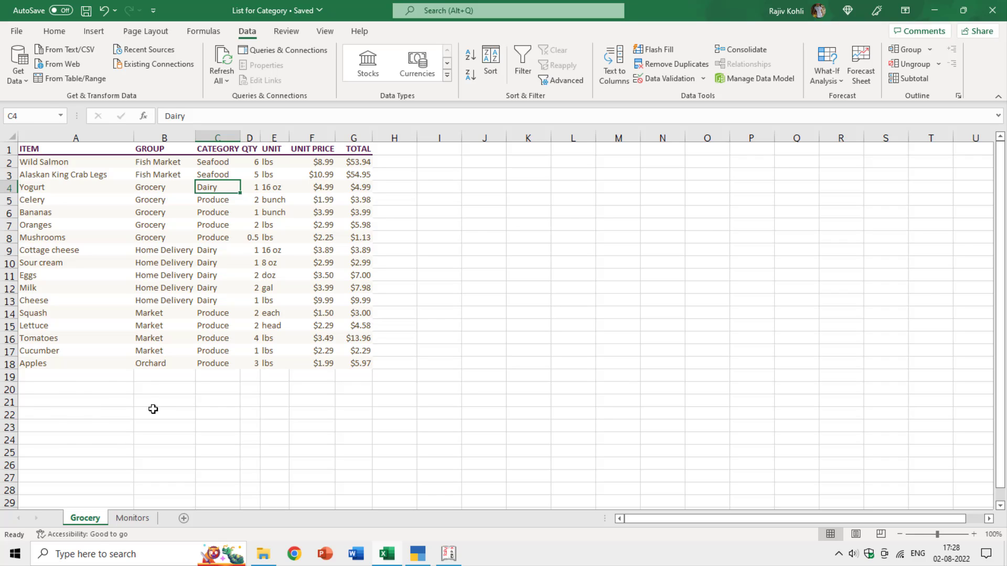
key(alt+Tab)
key(alt+Tab)
key(Down)
key(Down)
key(alt+Tab)
key(ctrl+a)
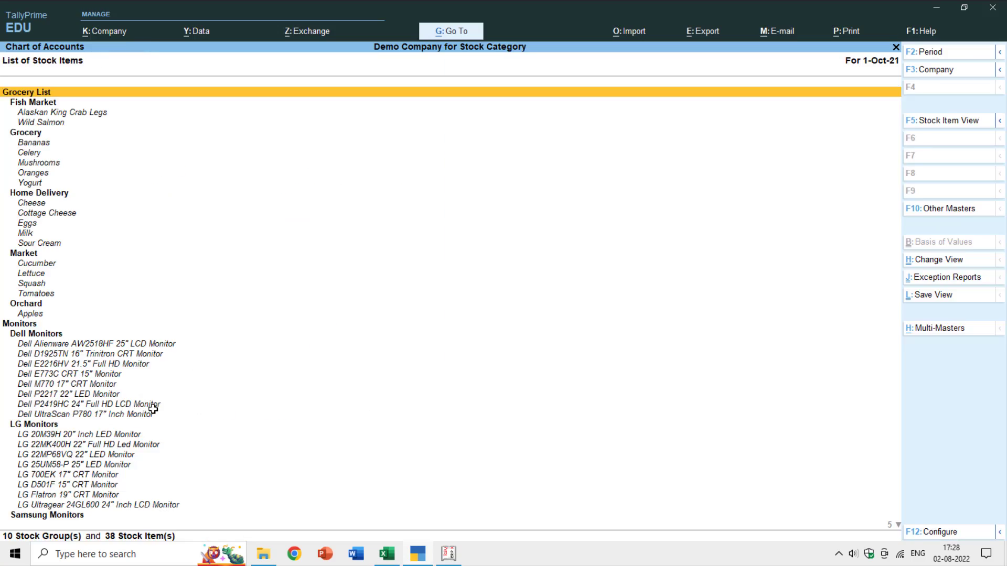
key(Return)
key(Escape)
key(Home)
key(F4)
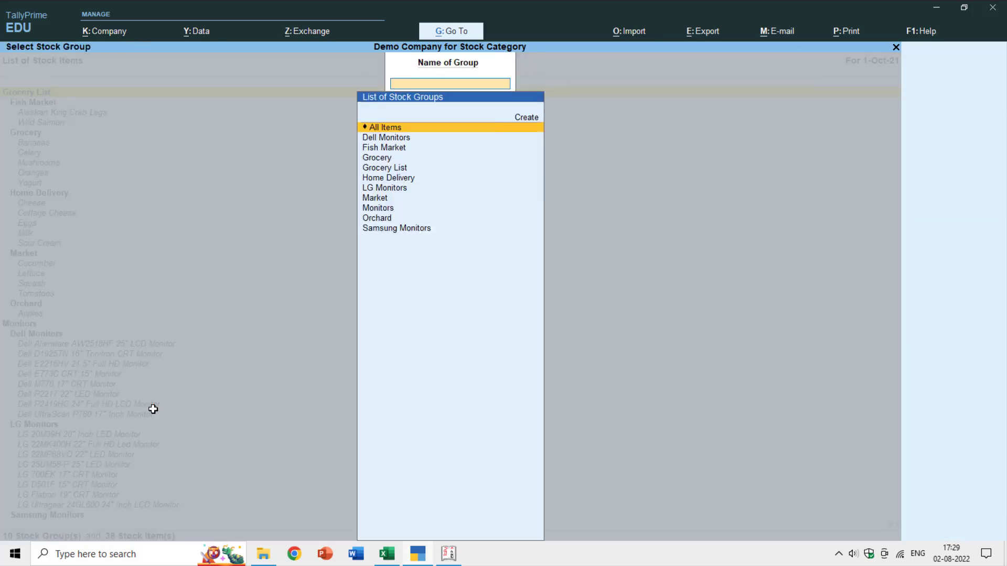
key(Escape)
Open the stock item Cucumber in the Market group for alteration and go to its category
key(Down)
key(Down)
key(Down)
key(Down)
key(Down)
key(Down)
key(Return)
key(Escape)
key(Return)
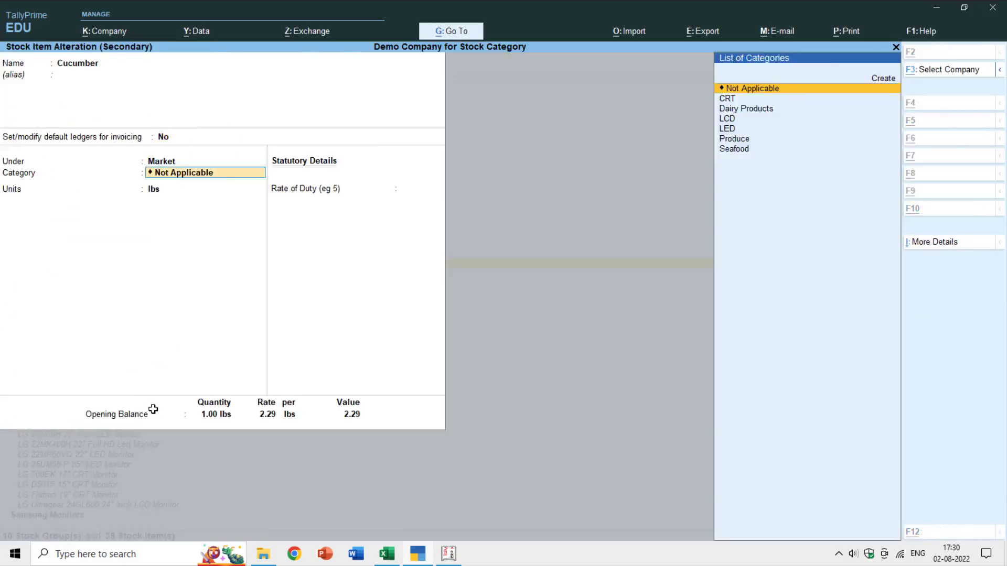
Go through the remaining grocery stock items and return to the list of stock items
key(Escape)
key(Down)
key(Return)
key(Escape)
key(Down)
key(Return)
key(Escape)
key(Down)
key(Return)
key(Escape)
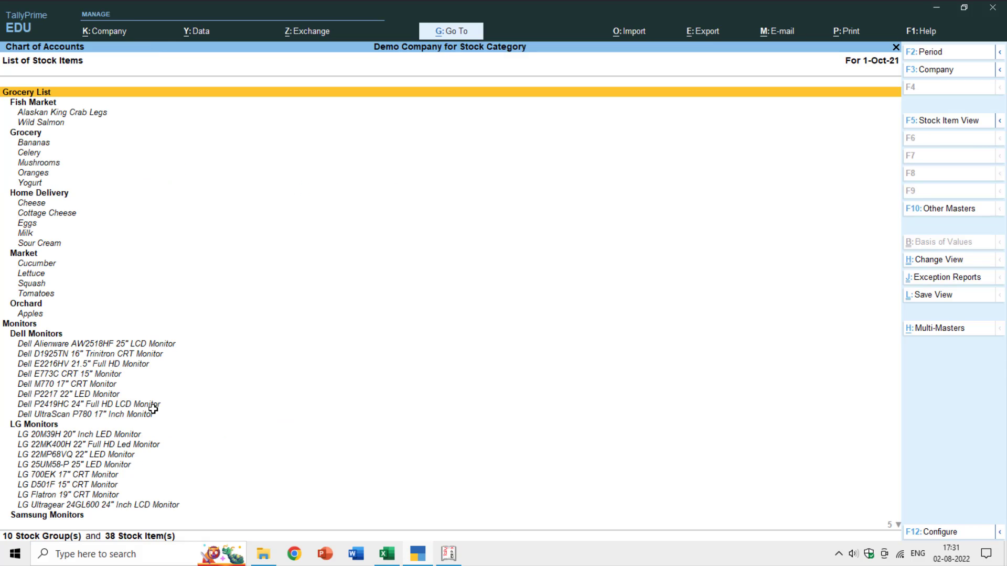
Return to the Gateway of Tally without quitting and open Display More Reports
key(Escape)
key(Escape)
key(Escape)
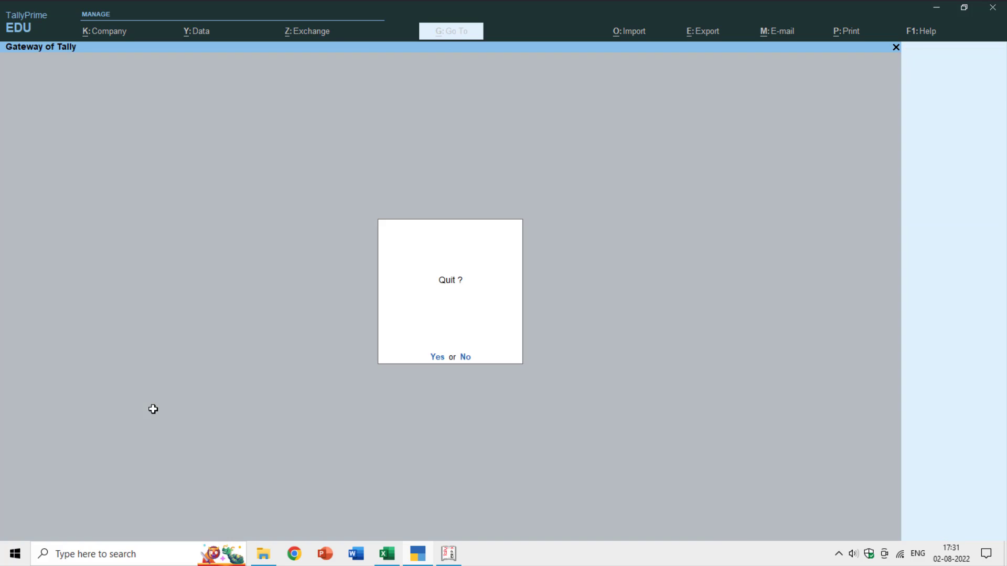
key(Escape)
key(Up)
key(Up)
key(Up)
key(Down)
key(Return)
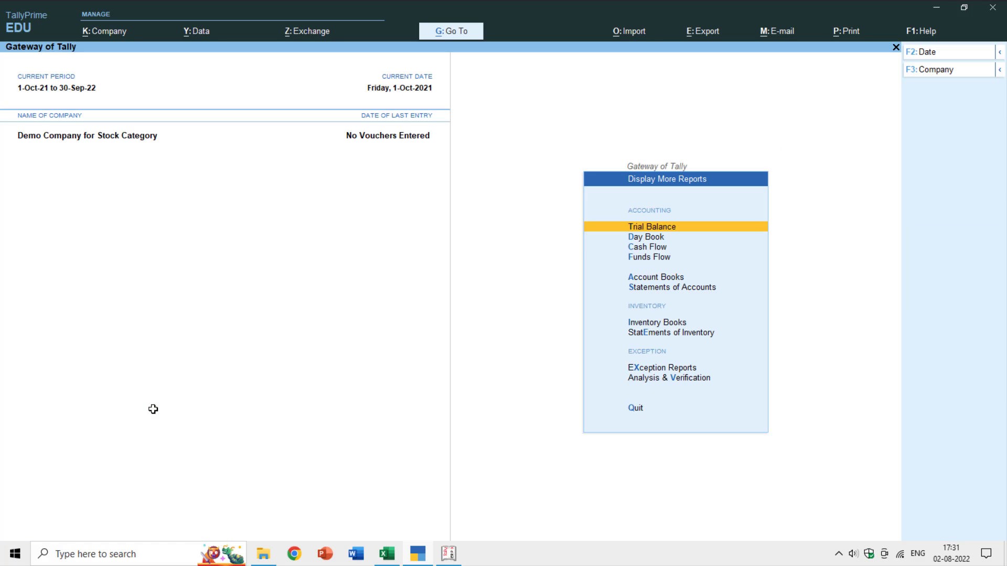
Open the Inventory Books among the inventory reports
key(Down)
key(Down)
key(Down)
key(Down)
key(Down)
key(Down)
key(Down)
key(Up)
key(Return)
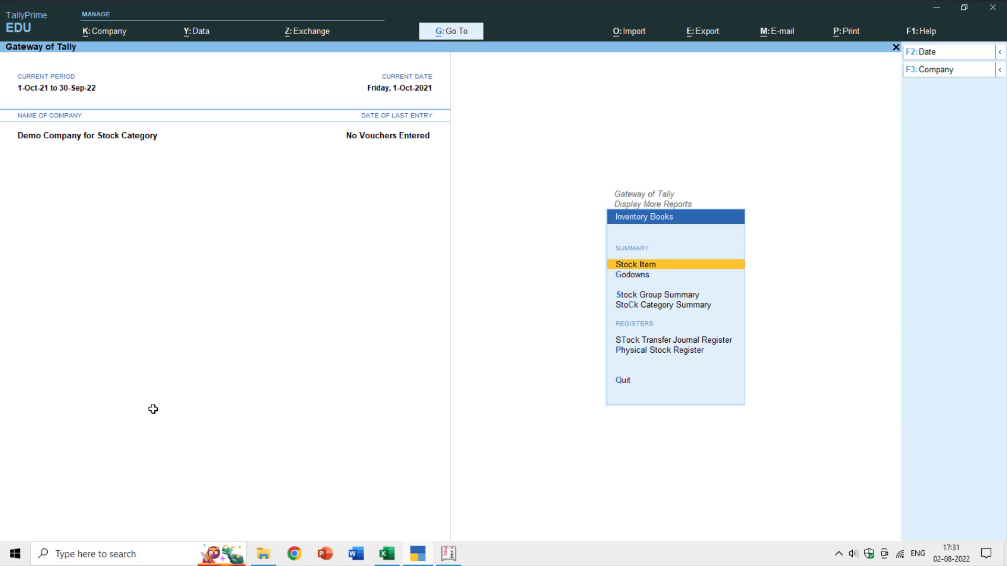
Open the Stock Category Summary for the Primary category
key(Down)
key(Down)
key(Down)
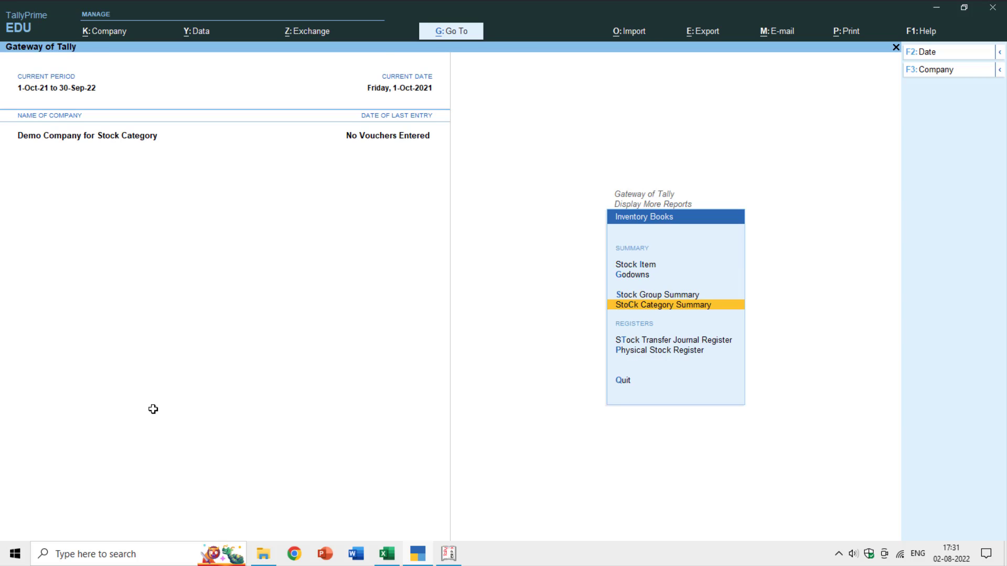
key(Return)
key(Return)
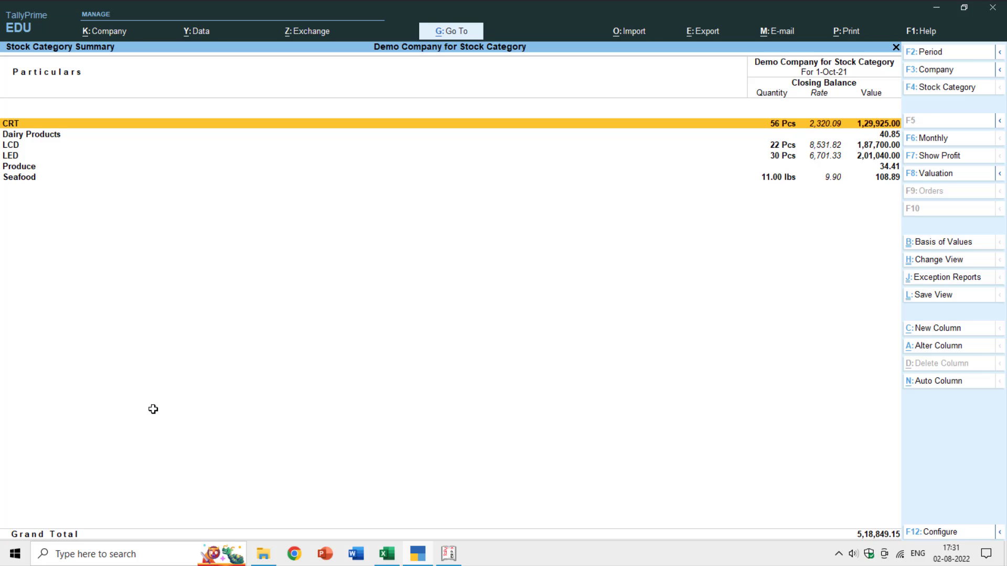
Drill down into the Produce category to view its stock items
key(Down)
key(Down)
key(Down)
key(Down)
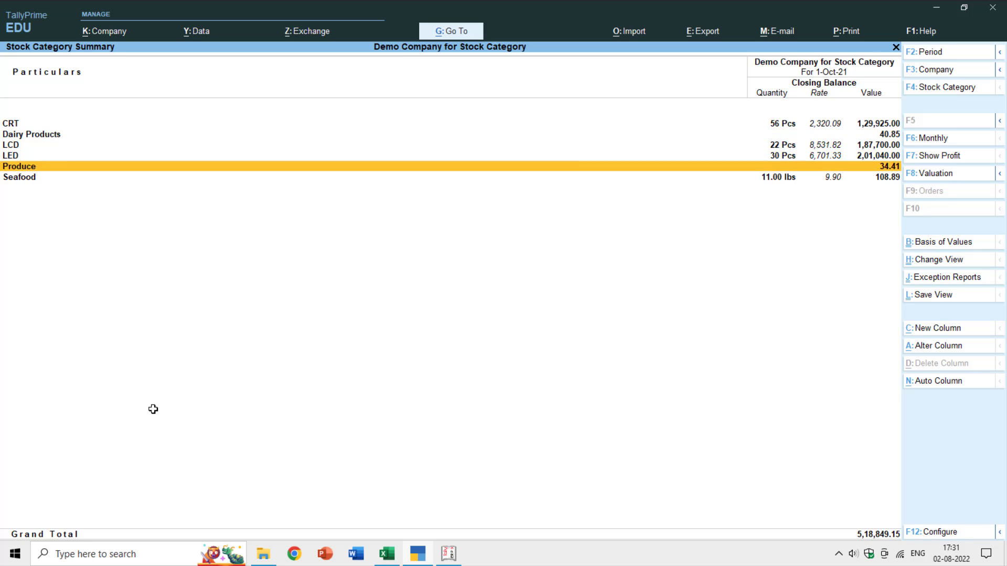
key(Return)
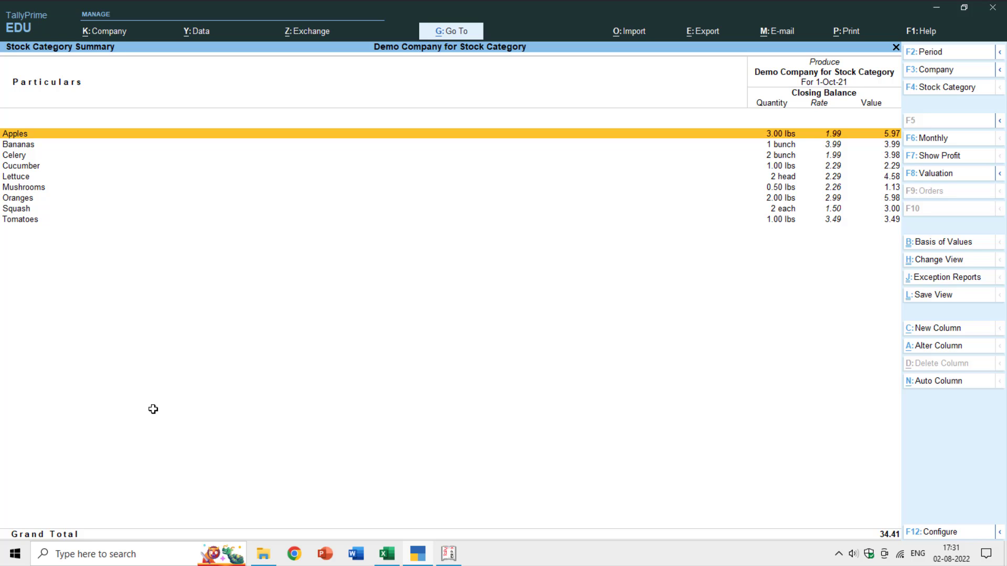
Leave the category report, return to the Gateway of Tally and open the Stock Summary
key(Escape)
key(Escape)
key(Escape)
key(Escape)
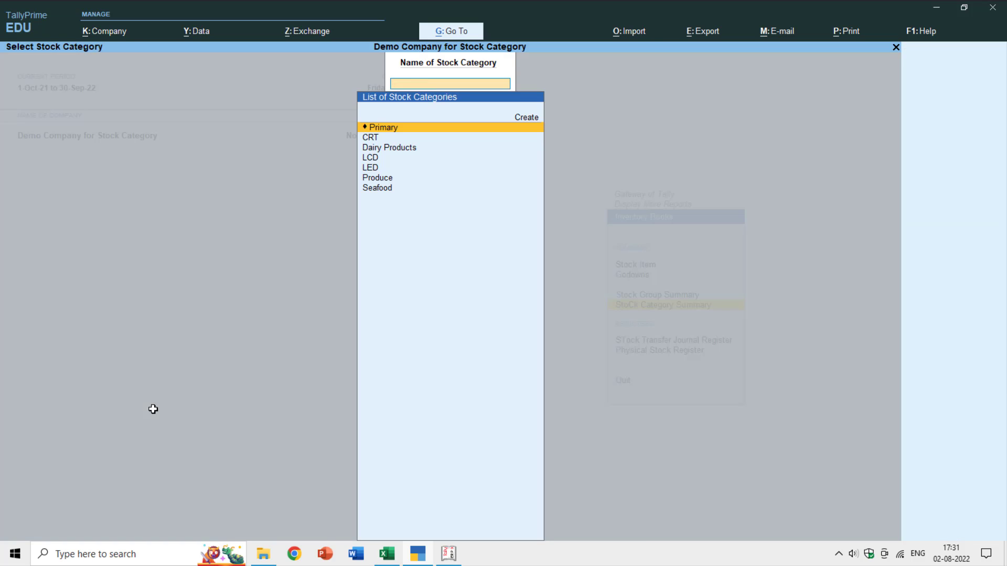
key(Up)
key(Up)
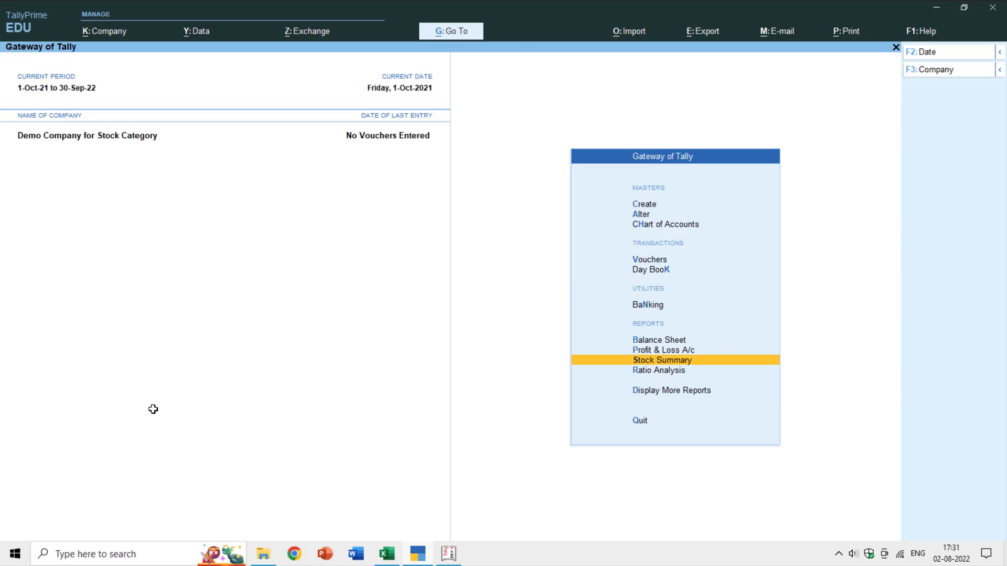
key(Return)
Drill down into the Grocery List stock group to view its subgroups
key(Down)
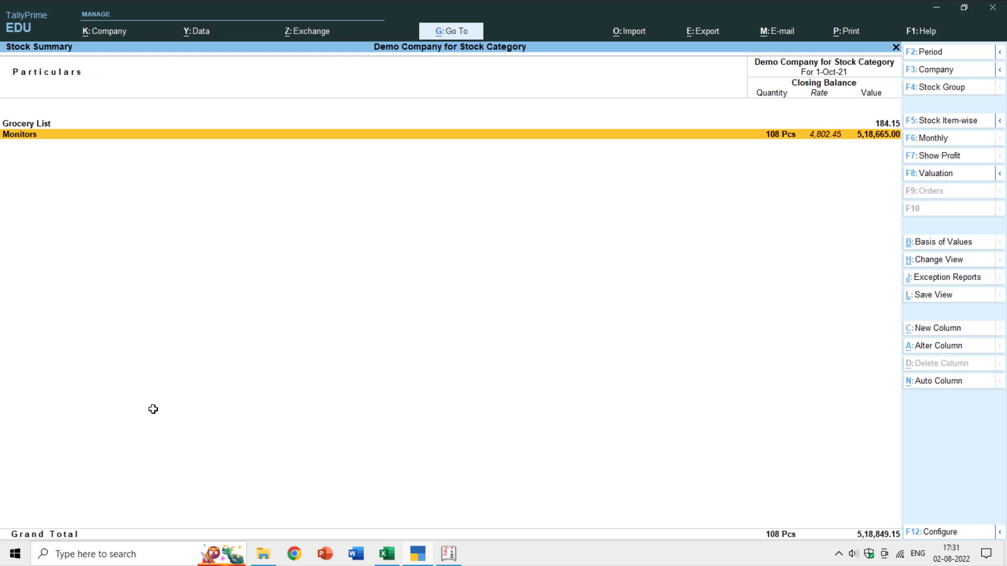
key(Up)
key(Return)
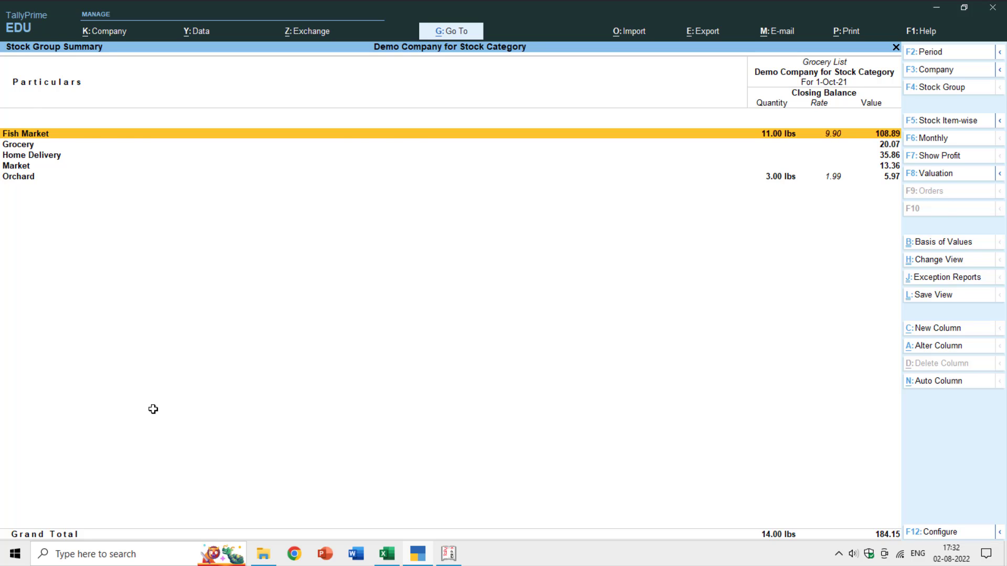
Return to the Gateway of Tally and open the Inventory Books within Display More Reports
key(Escape)
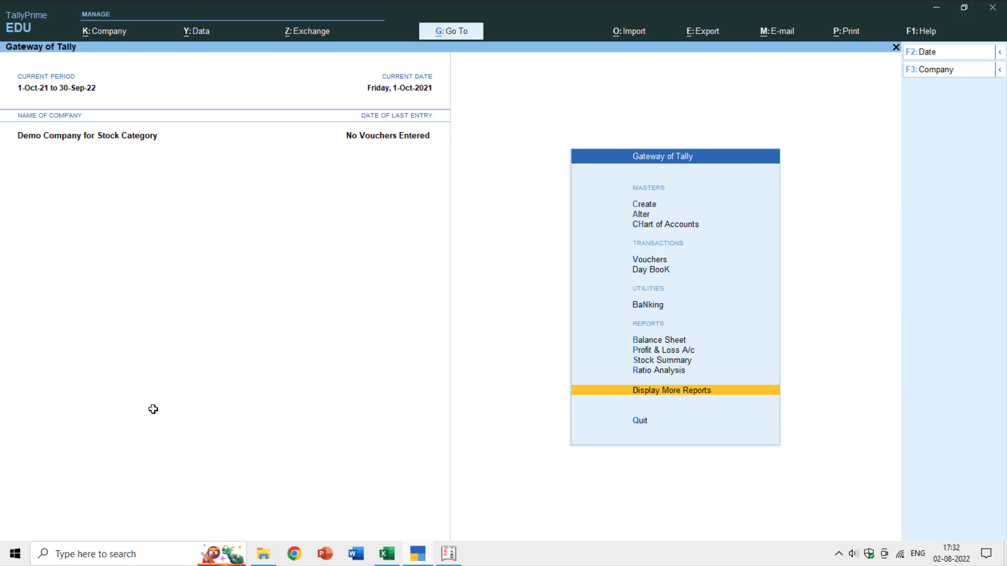
key(Up)
key(Down)
key(Return)
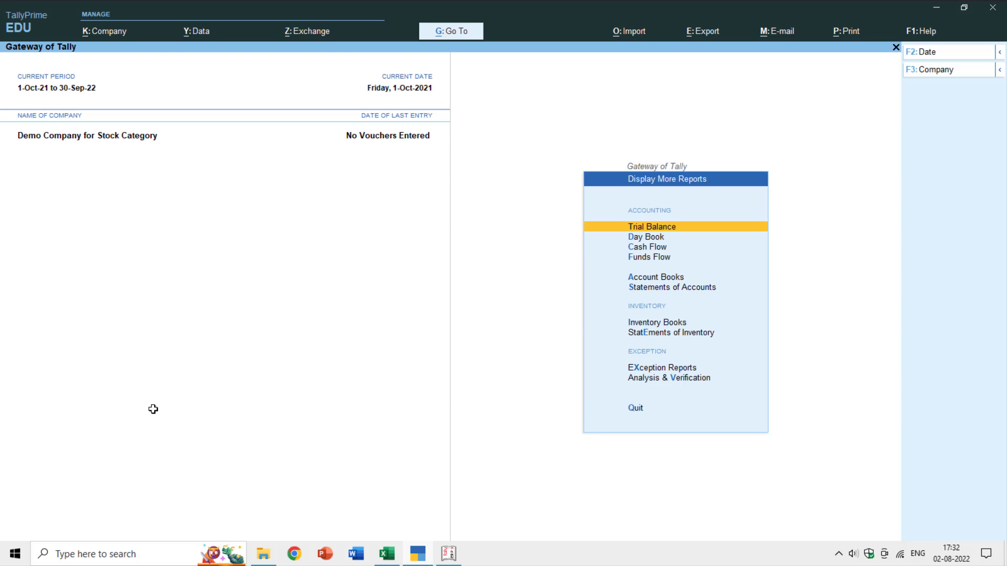
key(Down)
key(Down)
key(Down)
key(Down)
key(Down)
key(Down)
key(Return)
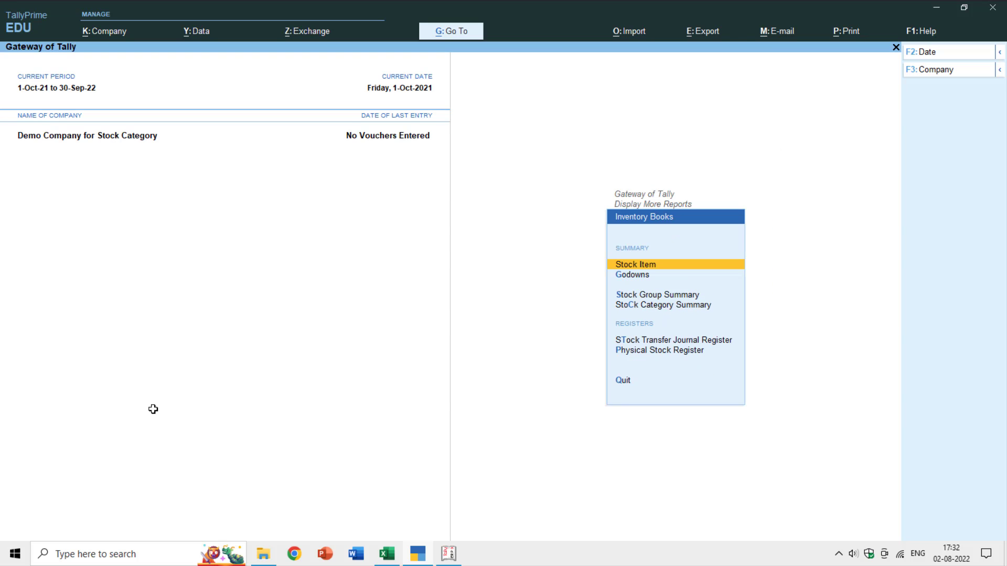
Open the Stock Category Summary for the Dairy Products category
key(Down)
key(Down)
key(Down)
key(Return)
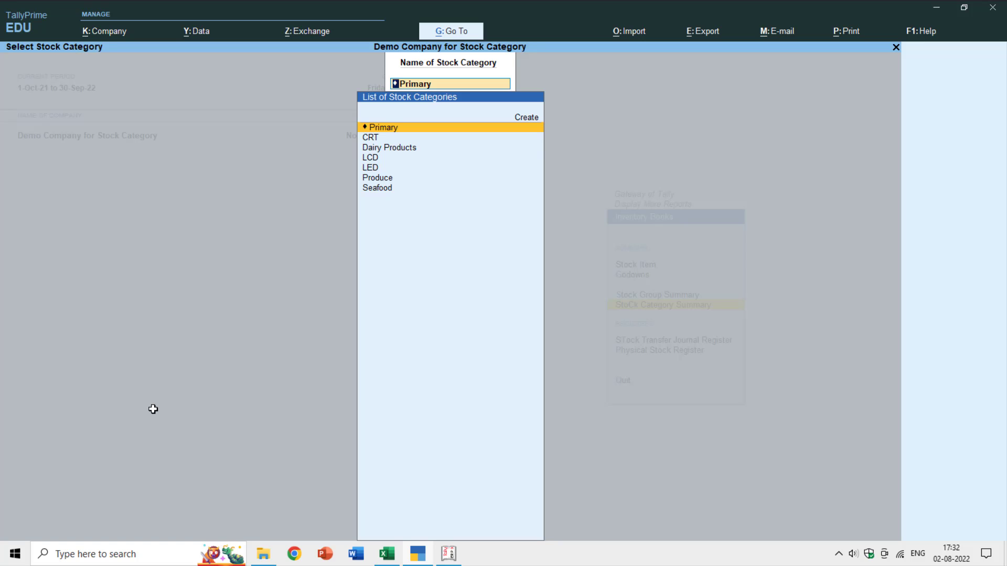
key(Down)
key(Down)
key(Return)
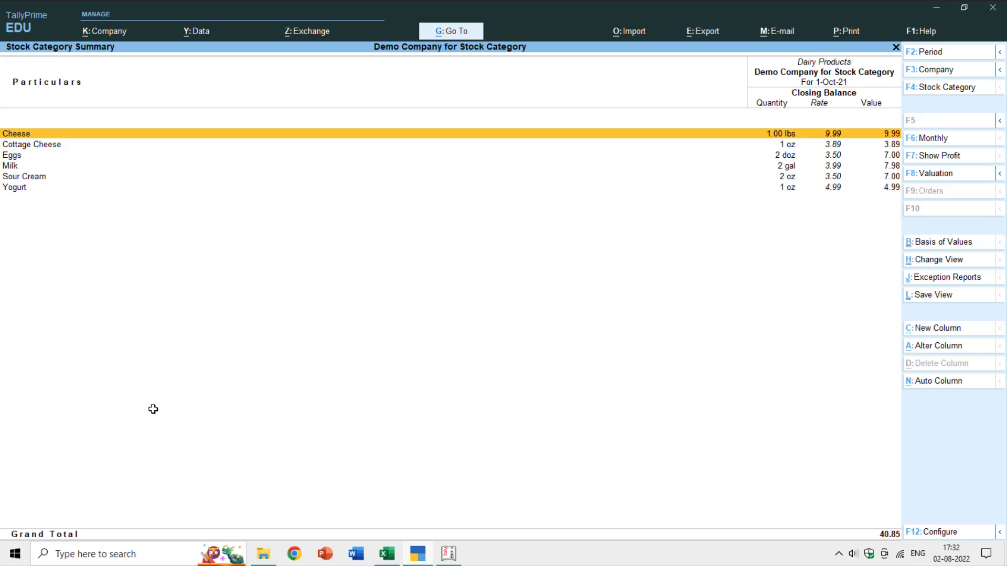